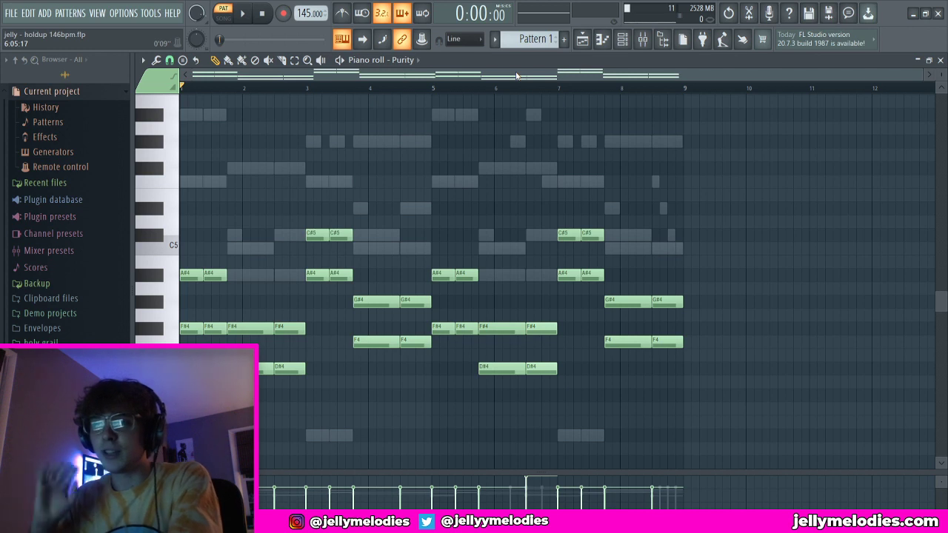
# Step: Play back the Purity chords briefly and unmute the Purity #3 channel in the channel rack
pyautogui.press('space')
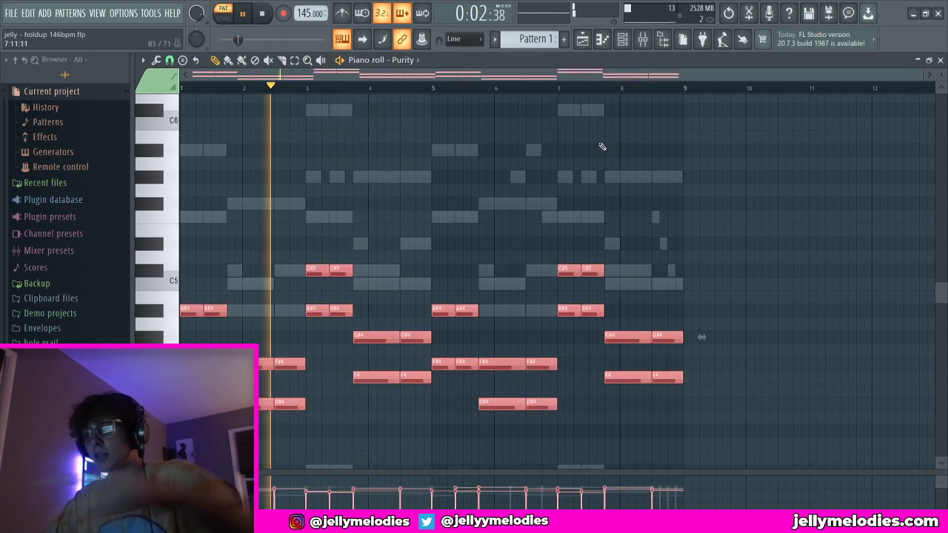
pyautogui.press('space')
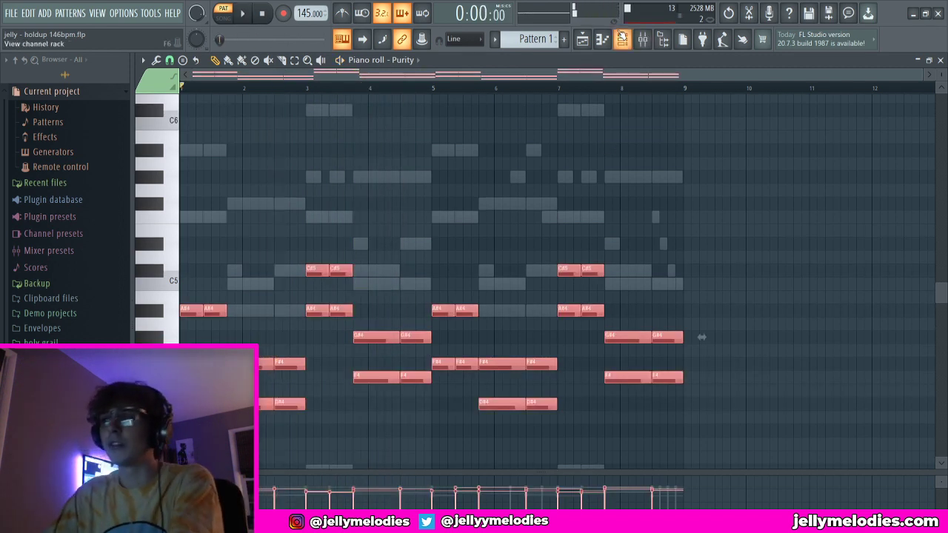
pyautogui.click(622, 39)
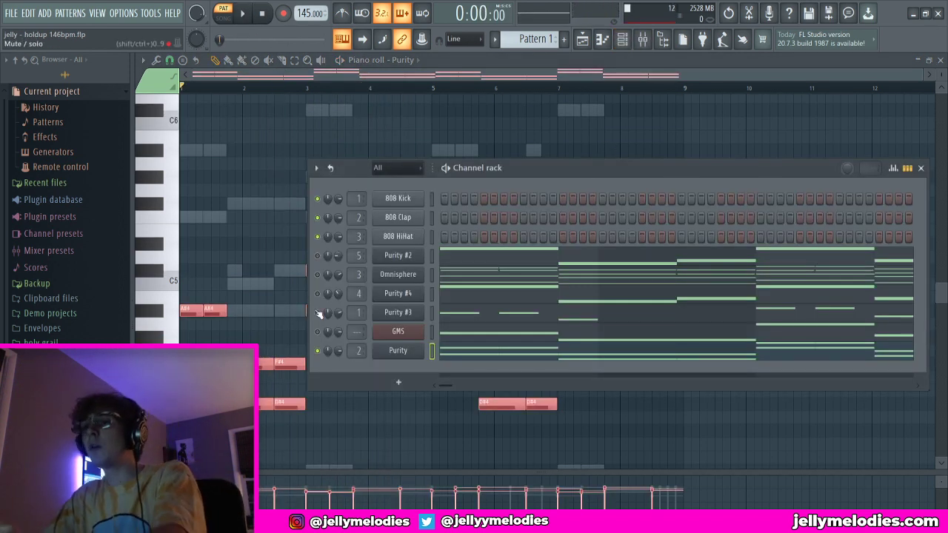
pyautogui.click(398, 312)
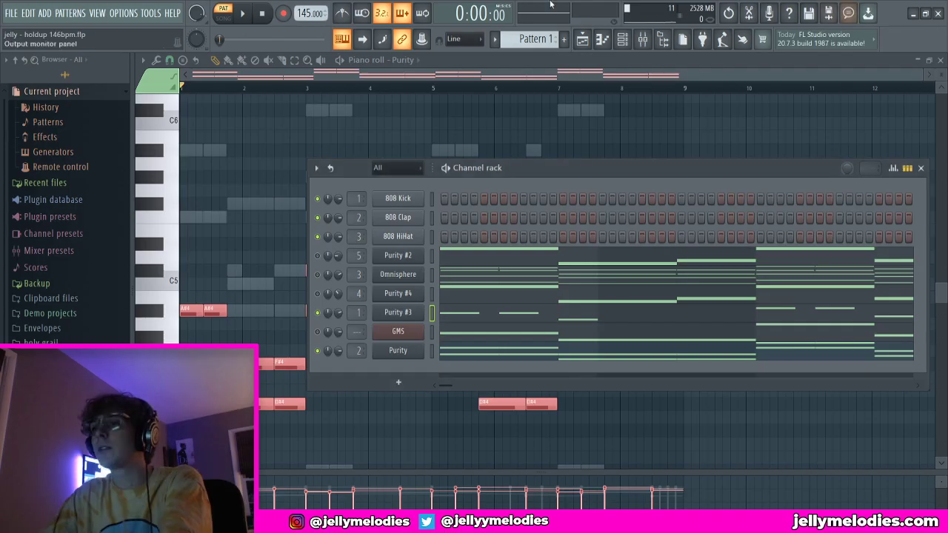
pyautogui.press('F6')
# Step: Bring up the Purity #3 melody notes in the piano roll and listen to the pattern
pyautogui.click(404, 59)
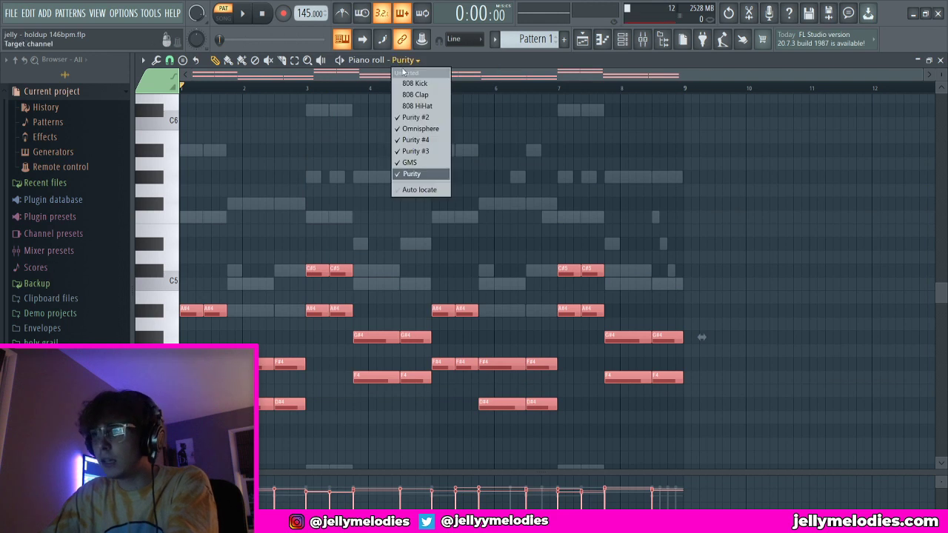
pyautogui.click(426, 118)
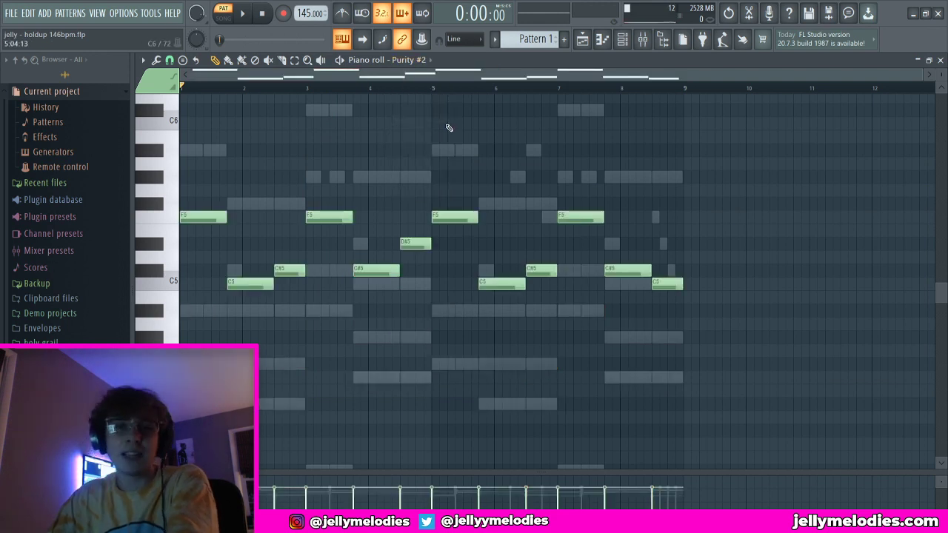
pyautogui.click(400, 60)
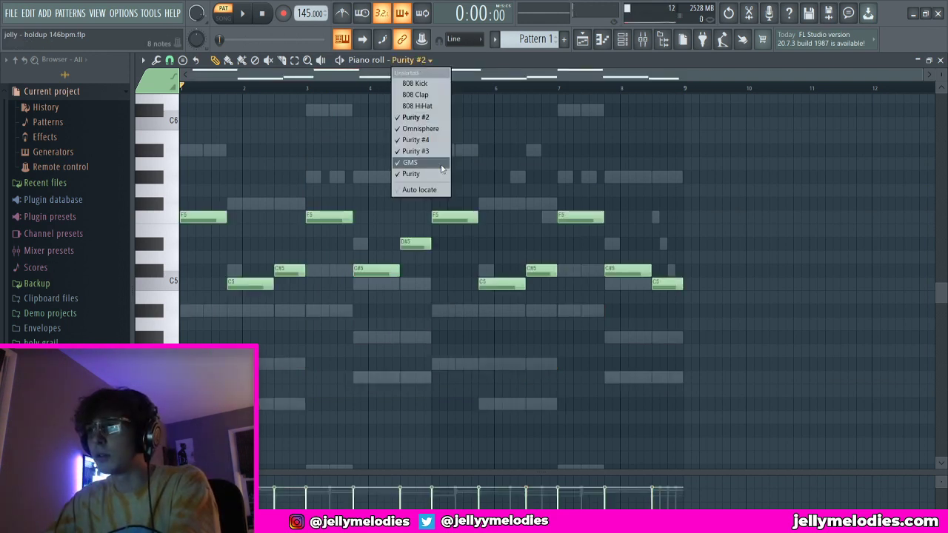
pyautogui.click(427, 140)
pyautogui.press('space')
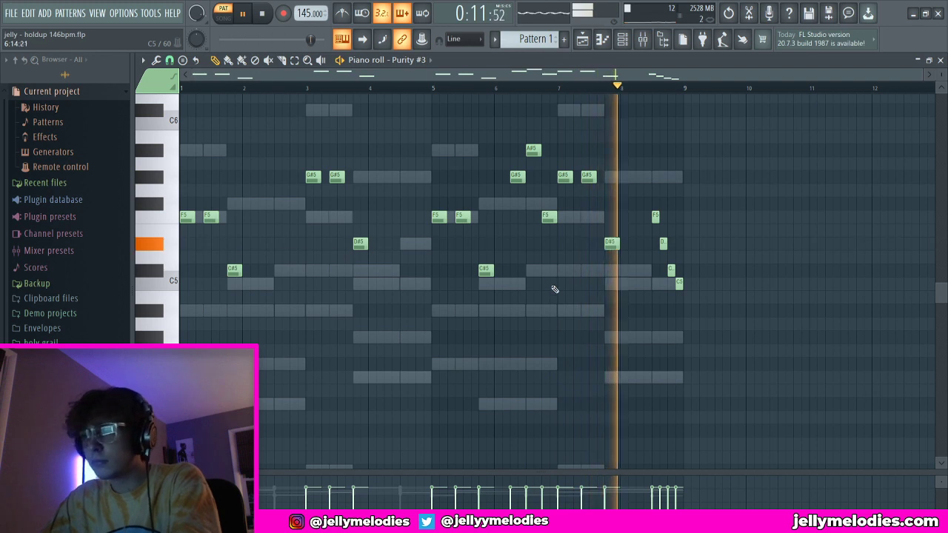
pyautogui.press('space')
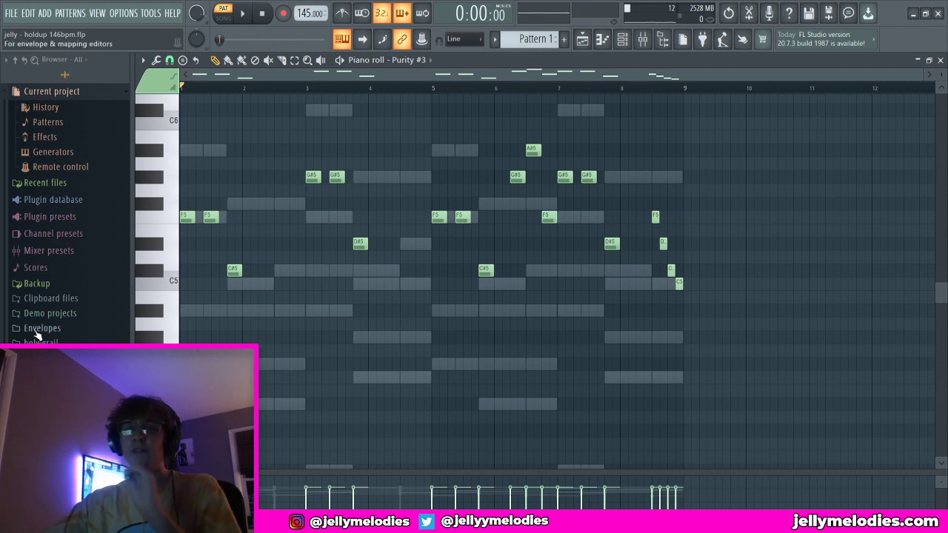
# Step: Show the Purity #2 notes in the piano roll, and unmute the Purity #2 and Purity #4 channels
pyautogui.click(428, 61)
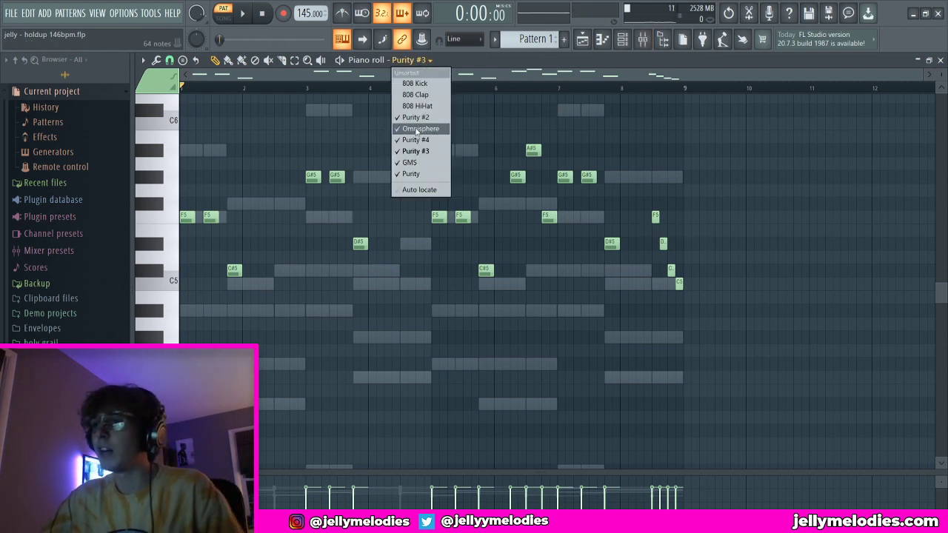
pyautogui.click(417, 117)
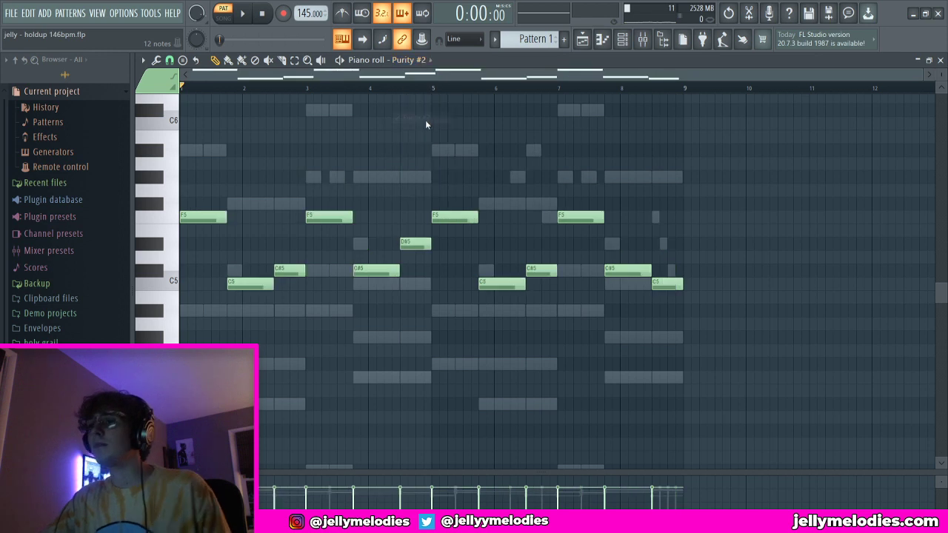
pyautogui.click(623, 43)
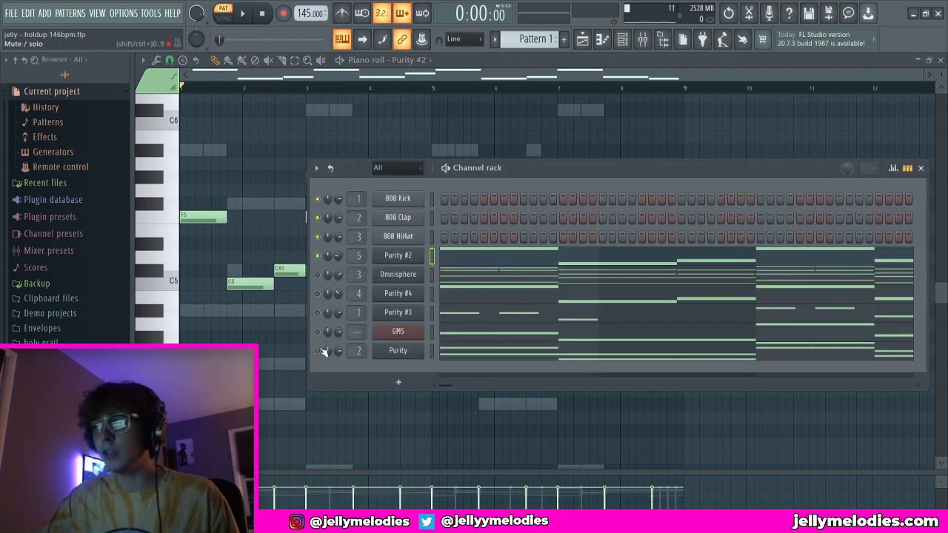
pyautogui.press('space')
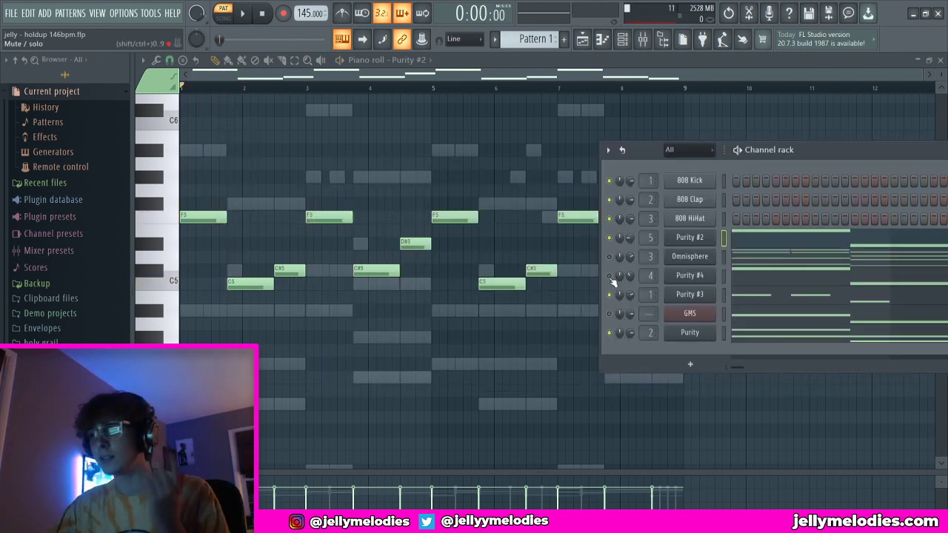
pyautogui.click(610, 278)
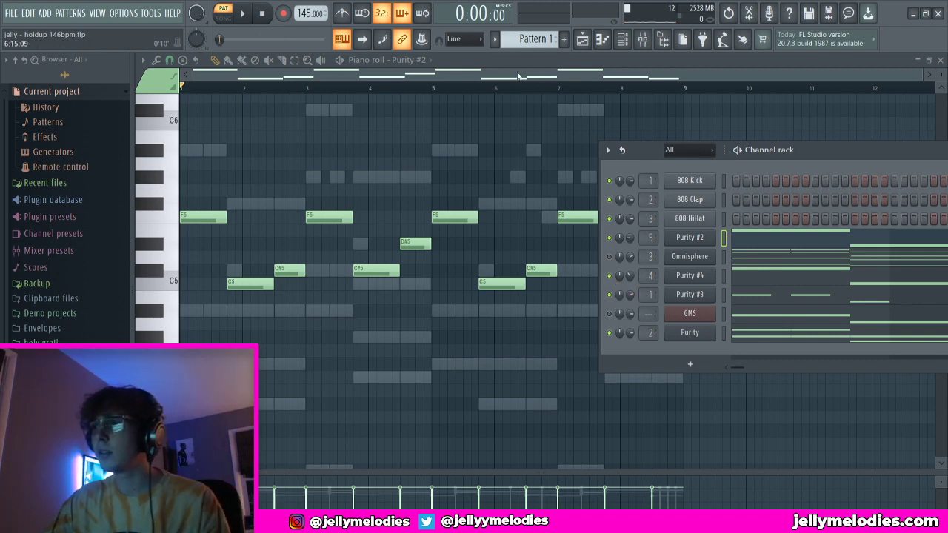
# Step: Check the Keyscape patch loaded in the Omnisphere channel and unmute that channel
pyautogui.click(744, 257)
pyautogui.click(623, 39)
pyautogui.click(694, 257)
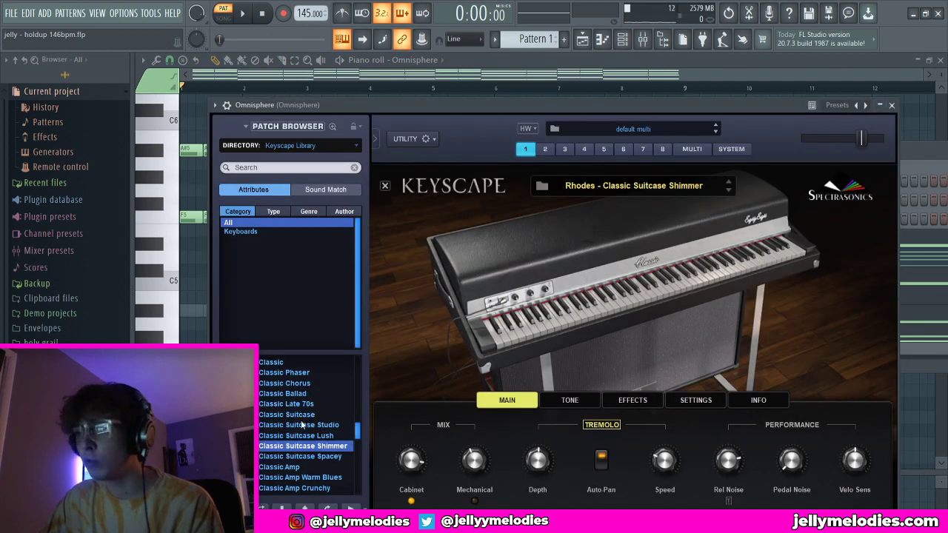
pyautogui.click(892, 106)
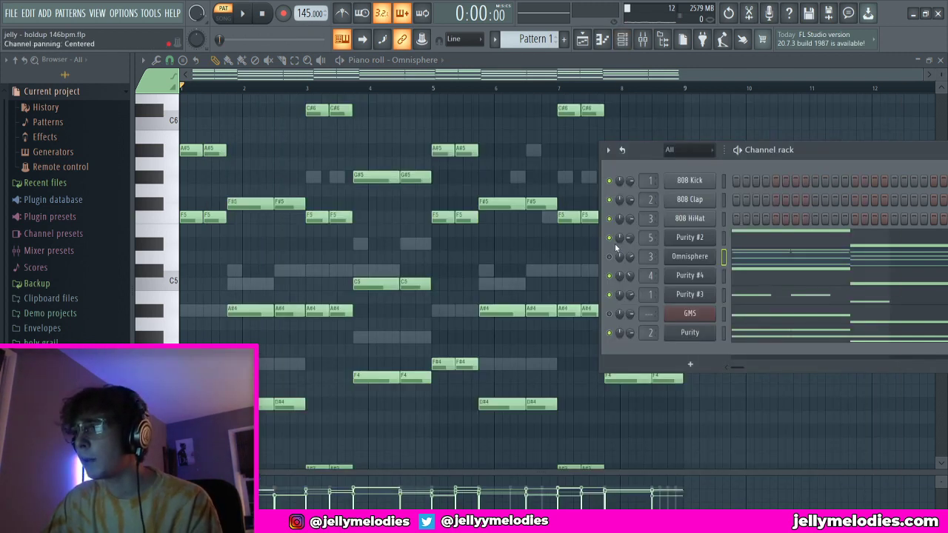
pyautogui.click(624, 72)
pyautogui.click(623, 39)
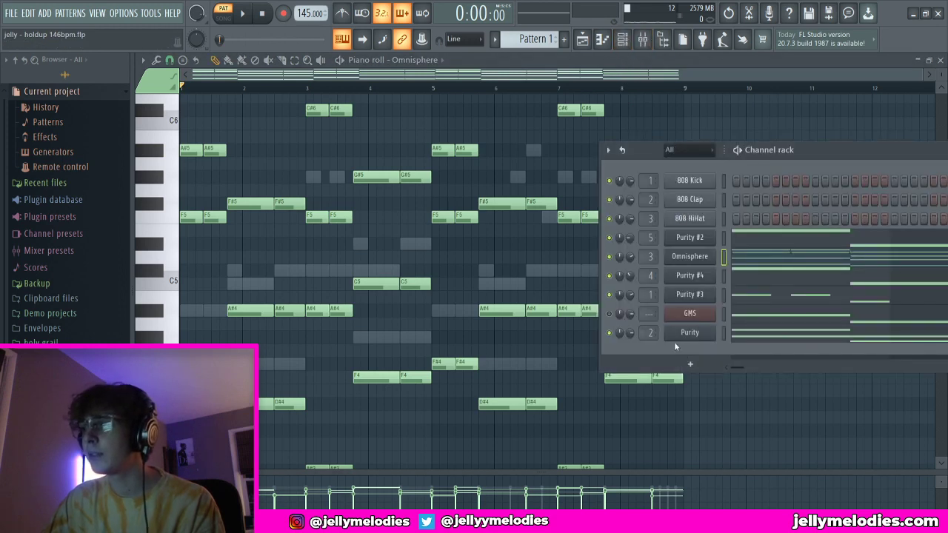
# Step: Compare the Purity chord notes with the Omnisphere chord notes in the piano roll
pyautogui.rightClick(687, 333)
pyautogui.click(735, 332)
pyautogui.scroll(-3, 234, 284)
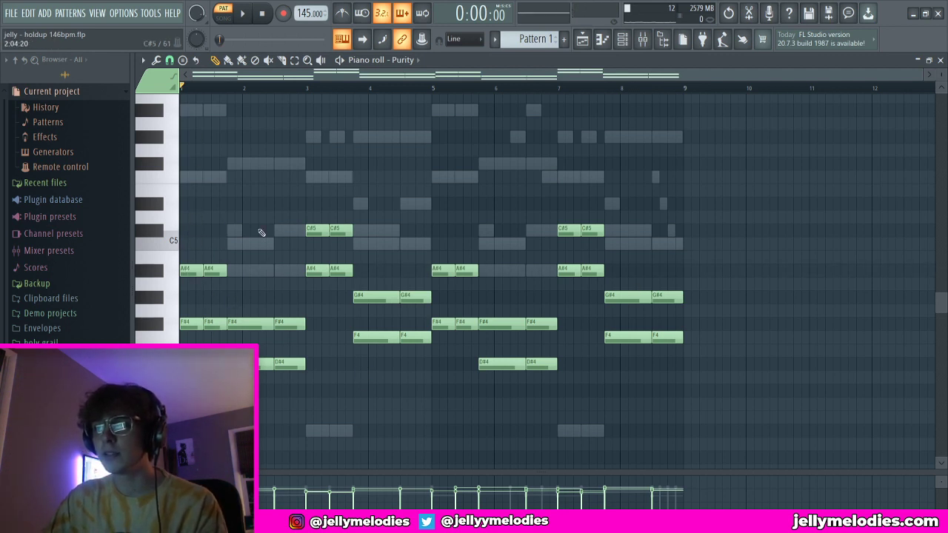
pyautogui.click(622, 38)
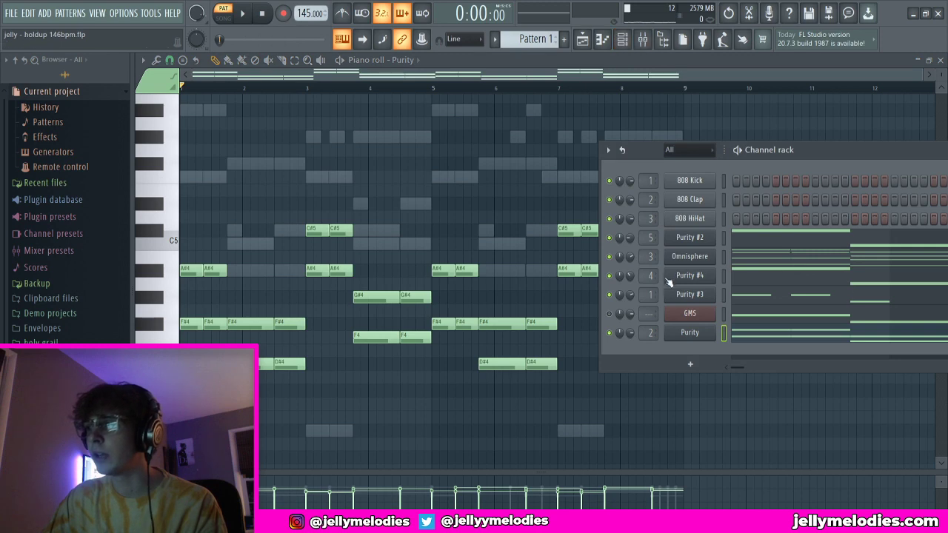
pyautogui.rightClick(689, 259)
pyautogui.click(730, 257)
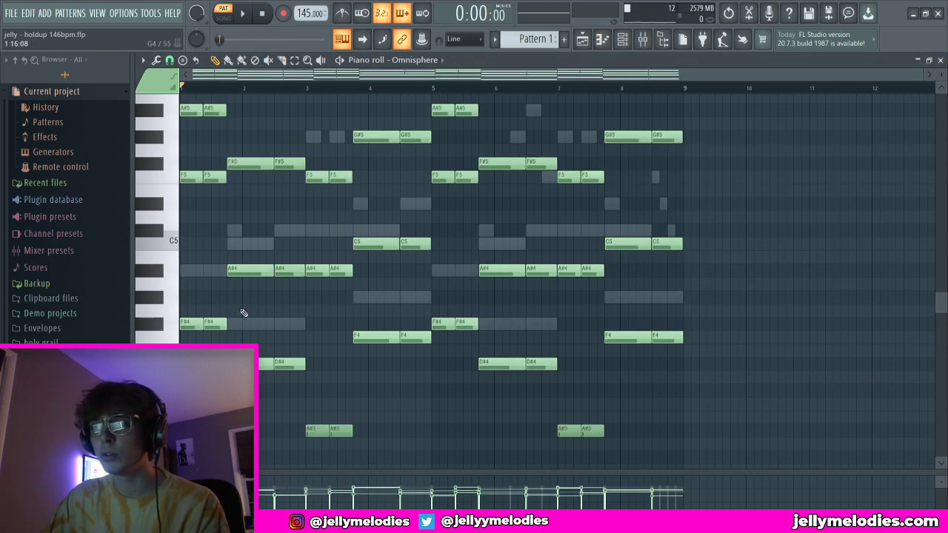
pyautogui.scroll(2, 234, 286)
pyautogui.scroll(-2, 233, 285)
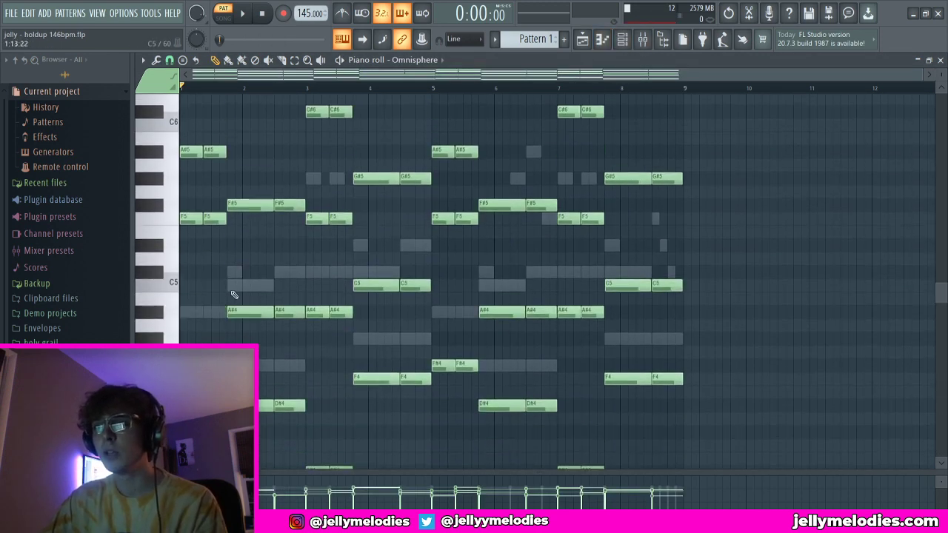
# Step: Lower the top notes of the Omnisphere chords by one octave and play the pattern to hear the voicing
pyautogui.scroll(2, 232, 275)
pyautogui.moveTo(190, 130); pyautogui.dragTo(695, 215)
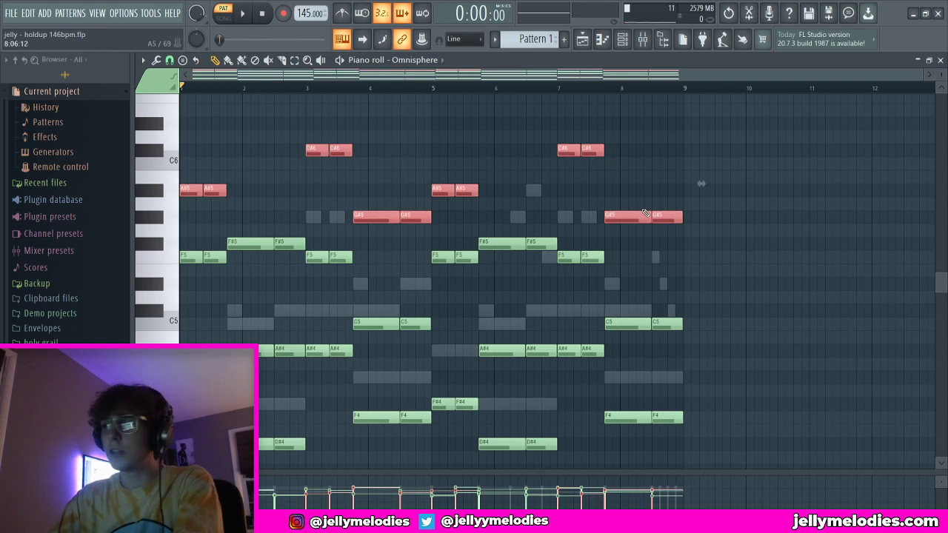
pyautogui.hotkey('ctrl', 'Down')
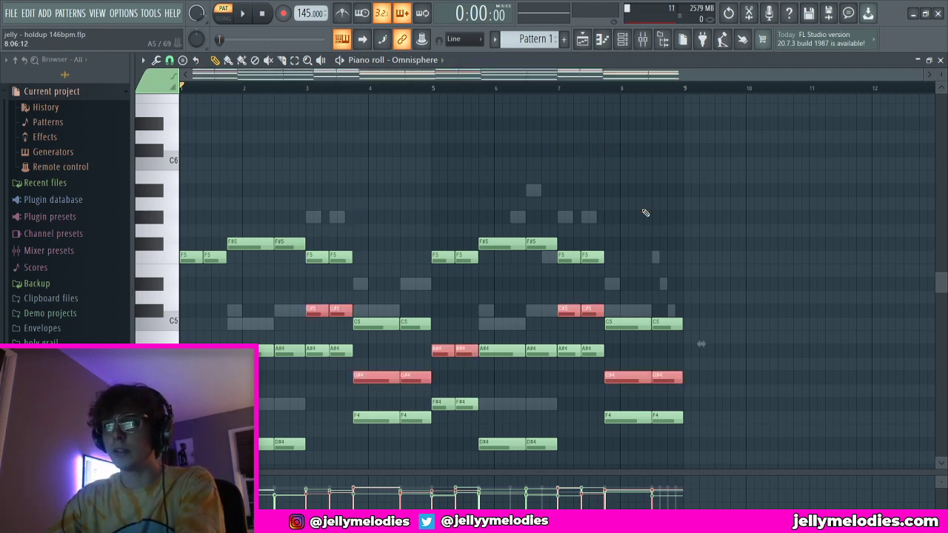
pyautogui.press('space')
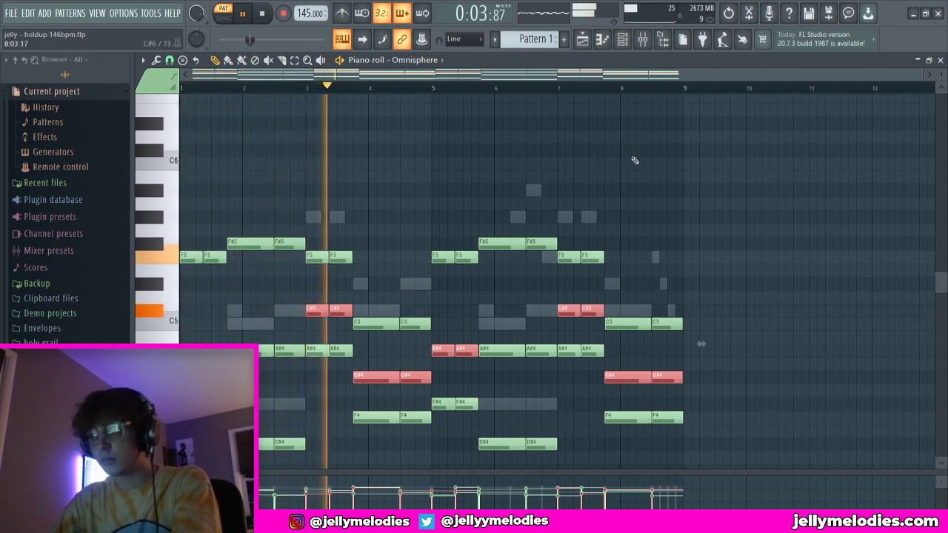
pyautogui.press('space')
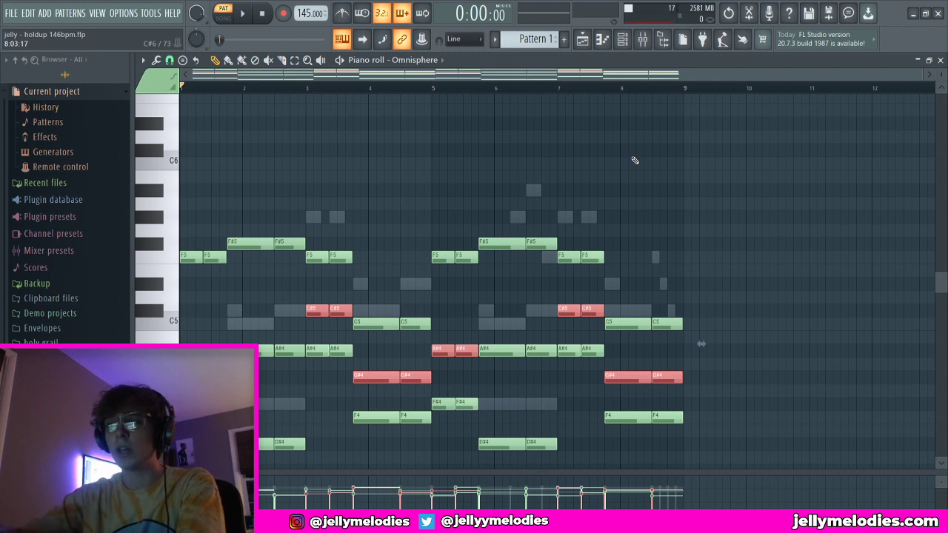
# Step: Return the top Omnisphere chord notes to the higher octave and play the pattern for comparison
pyautogui.hotkey('ctrl', 'Up')
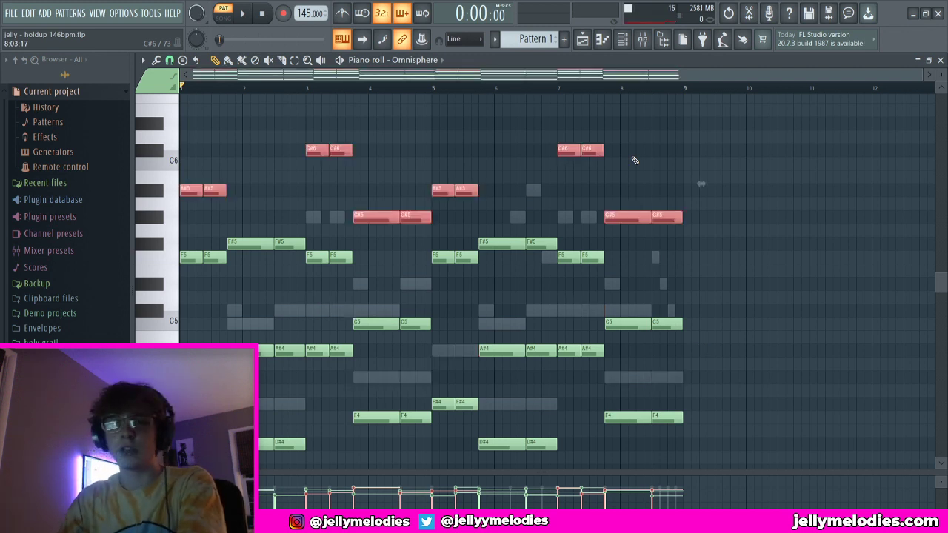
pyautogui.press('Delete')
pyautogui.hotkey('ctrl', 'z')
pyautogui.hotkey('ctrl', 'Down')
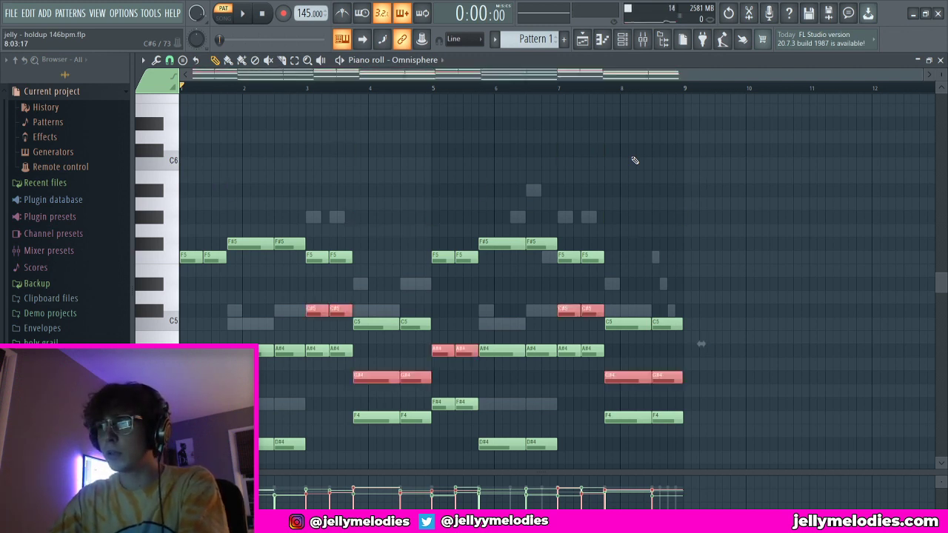
pyautogui.hotkey('ctrl', 'Up')
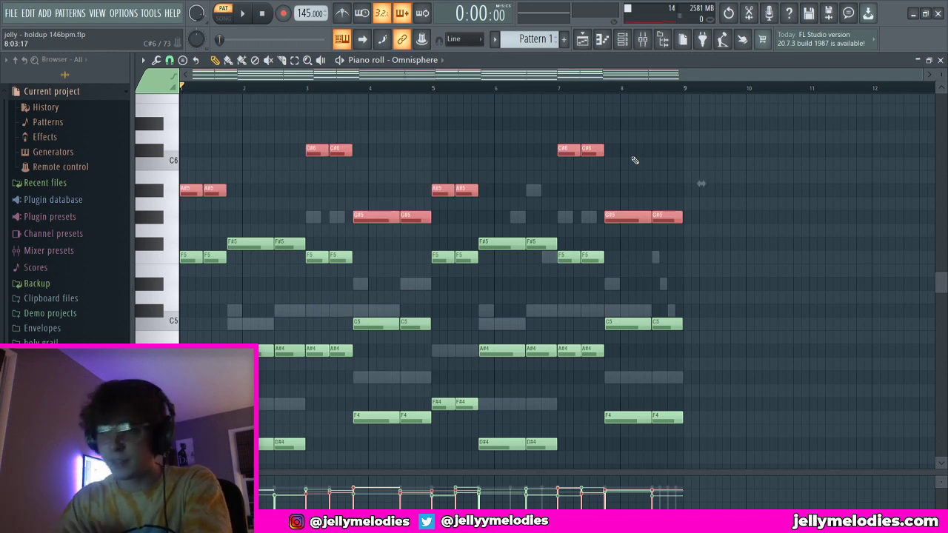
pyautogui.press('space')
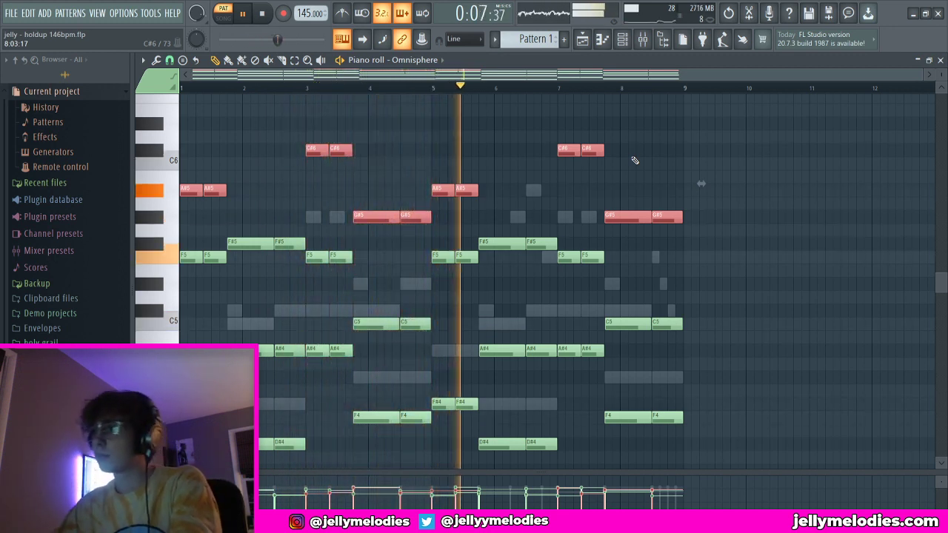
# Step: Unmute the GMS channel, view the synth's bass settings, and close its window
pyautogui.click(623, 40)
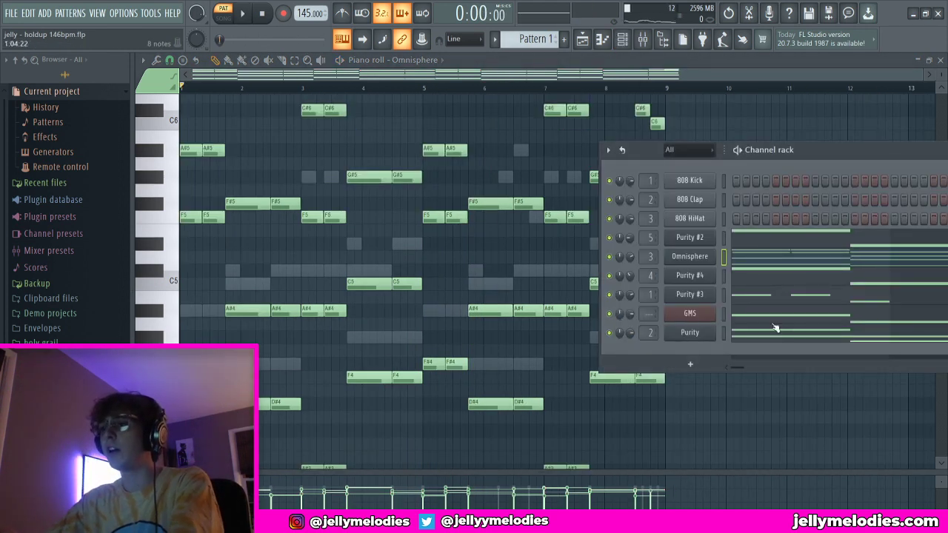
pyautogui.rightClick(713, 307)
pyautogui.click(737, 313)
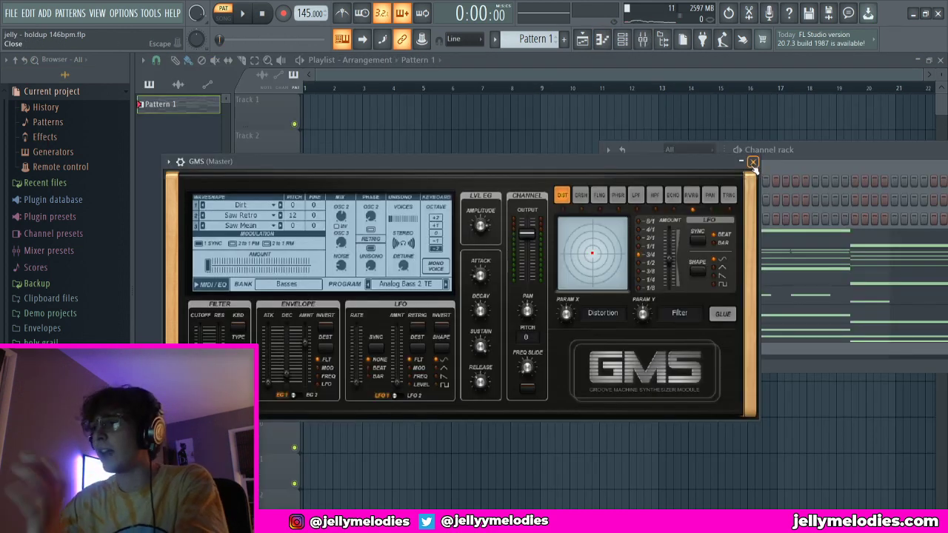
pyautogui.moveTo(572, 165); pyautogui.dragTo(610, 136)
pyautogui.click(793, 131)
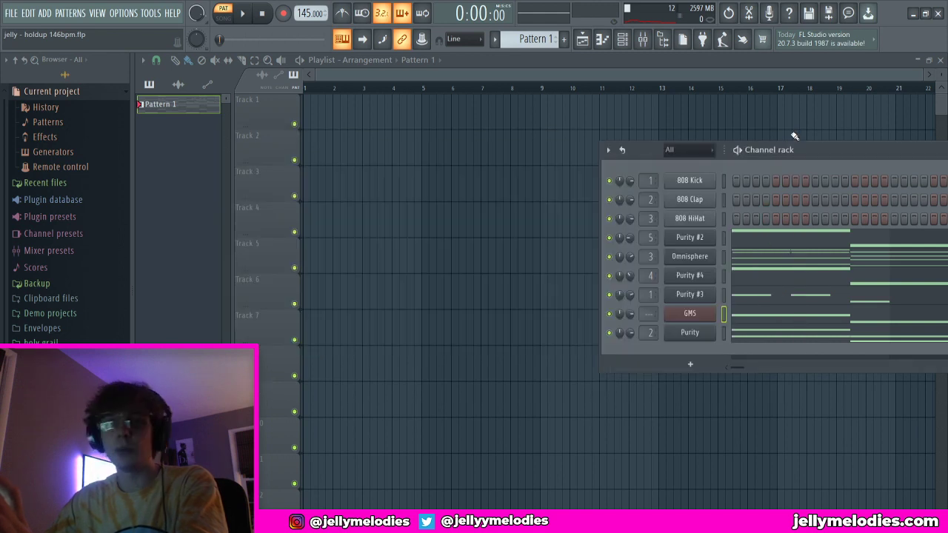
pyautogui.click(672, 315)
pyautogui.click(792, 132)
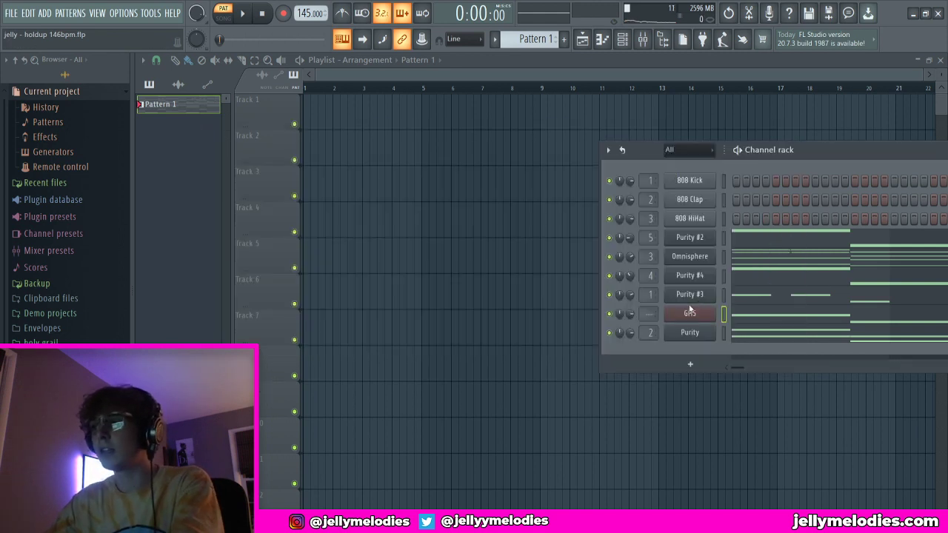
# Step: Try out short GMS bass notes one octave lower, at F#3, A#3 and F3, in the GMS piano roll
pyautogui.click(719, 311)
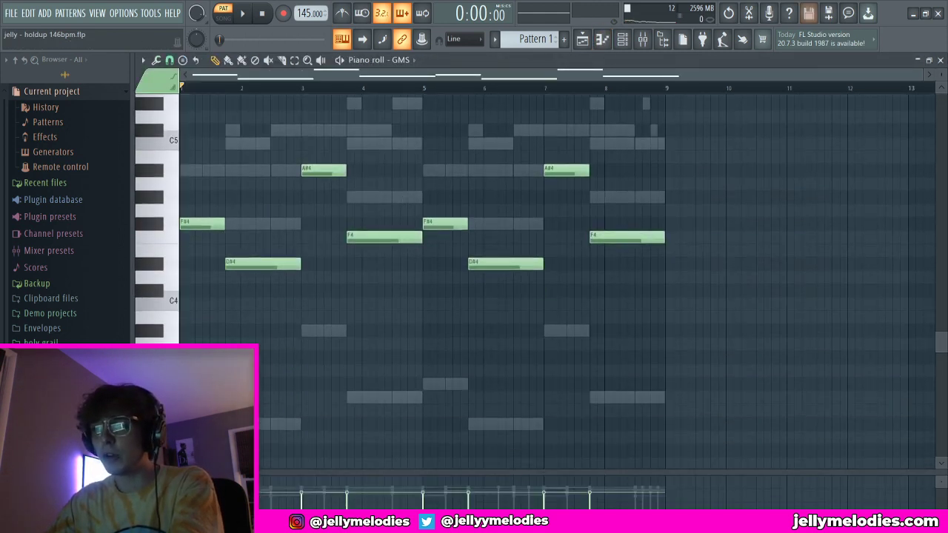
pyautogui.scroll(-3, 212, 279)
pyautogui.click(187, 284)
pyautogui.click(238, 337)
pyautogui.click(314, 230)
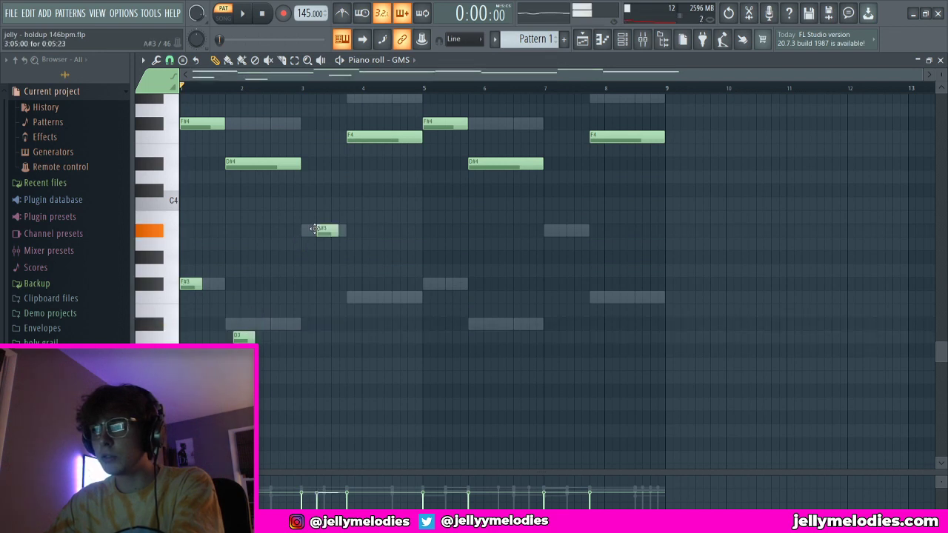
pyautogui.moveTo(314, 230); pyautogui.dragTo(299, 229)
pyautogui.click(350, 297)
pyautogui.rightClick(246, 336)
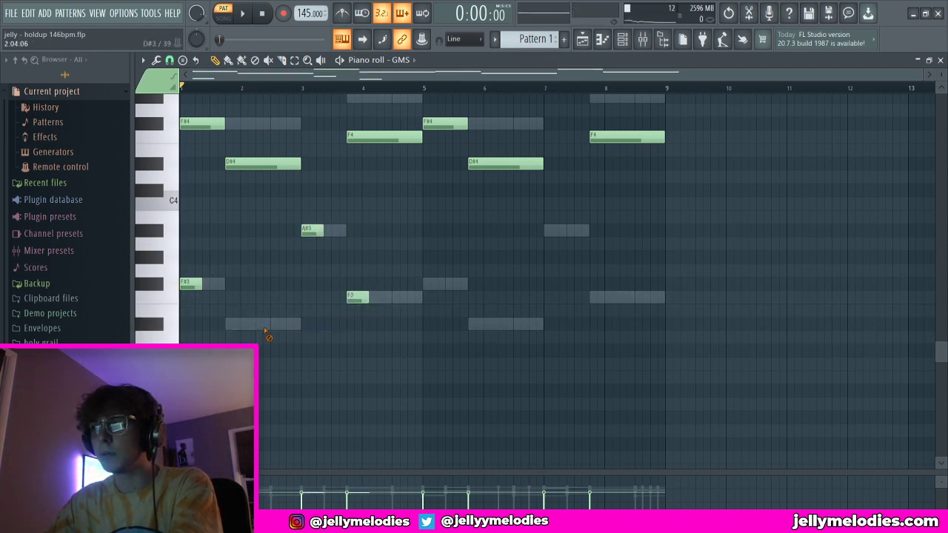
pyautogui.scroll(3, 434, 406)
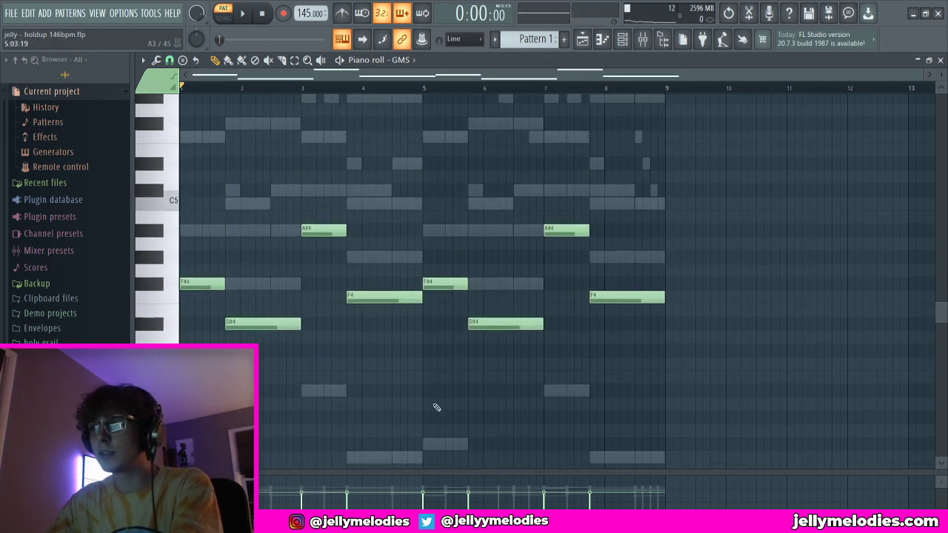
# Step: Play the pattern to hear the GMS bass notes, select all of them and clear the selection
pyautogui.press('space')
pyautogui.scroll(1, 437, 407)
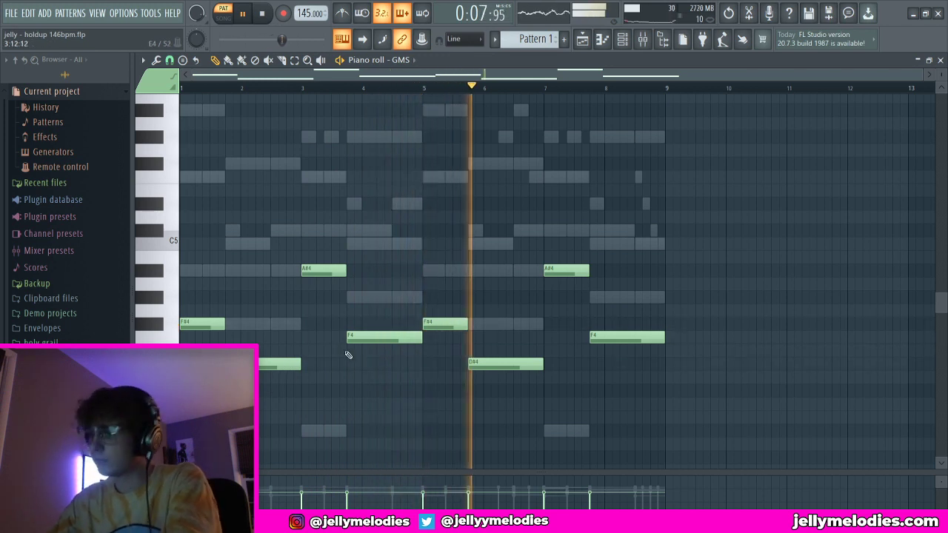
pyautogui.hotkey('ctrl', 'a')
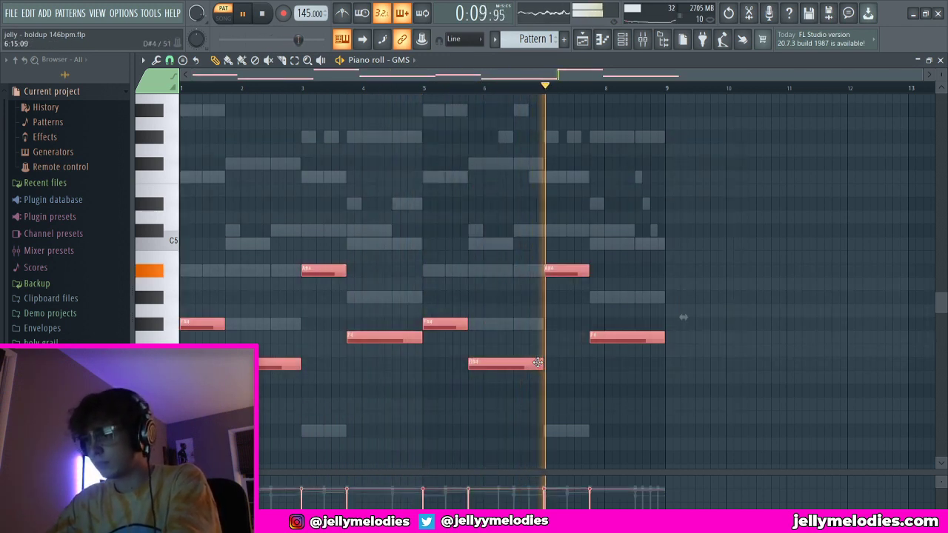
pyautogui.hotkey('ctrl', 'd')
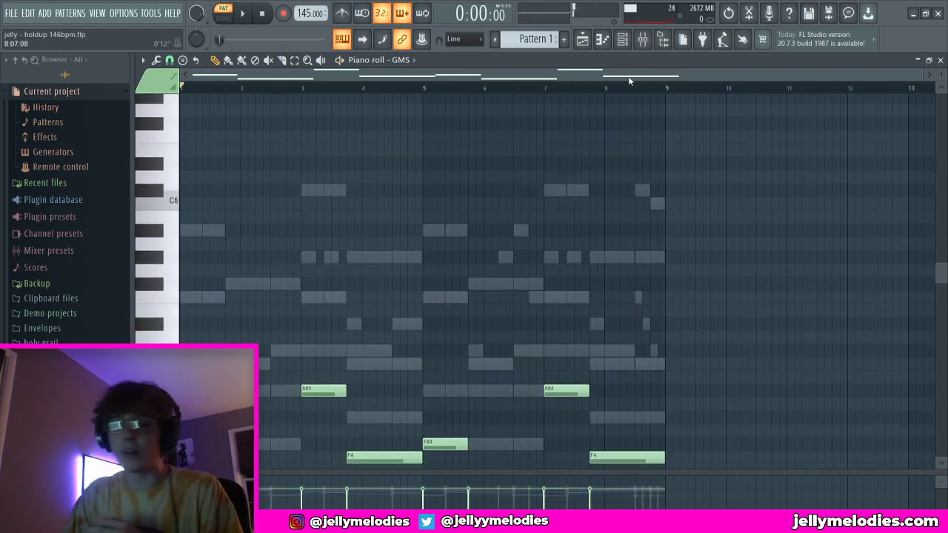
pyautogui.click(620, 40)
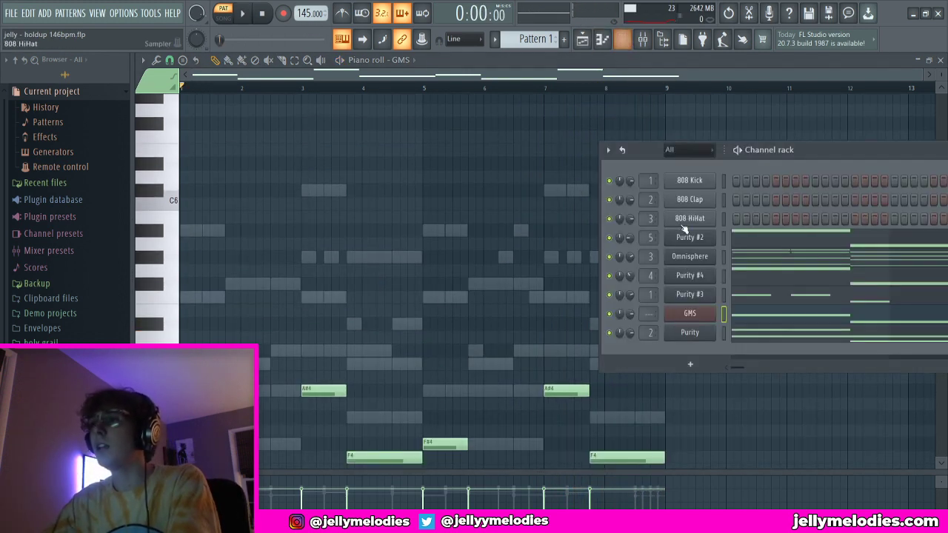
pyautogui.moveTo(894, 154); pyautogui.dragTo(536, 116)
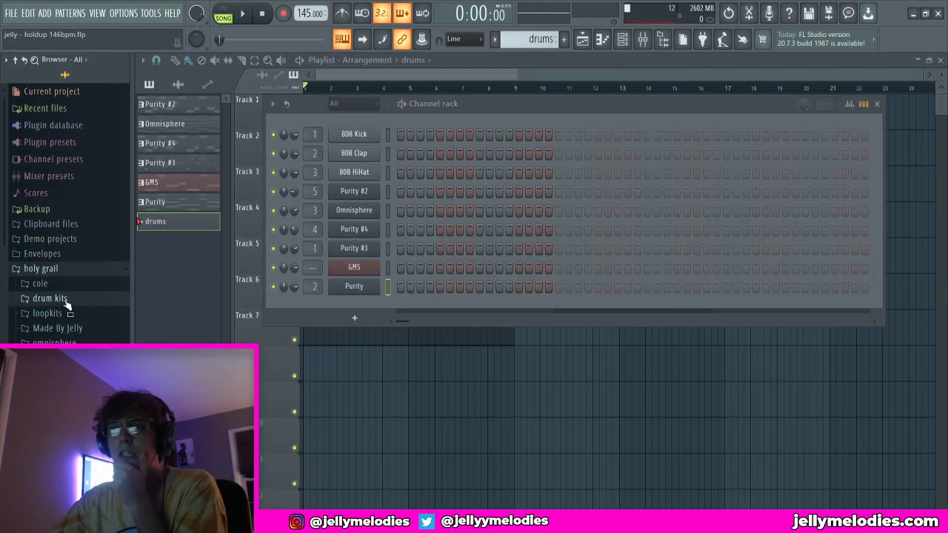
pyautogui.click(88, 283)
pyautogui.click(103, 298)
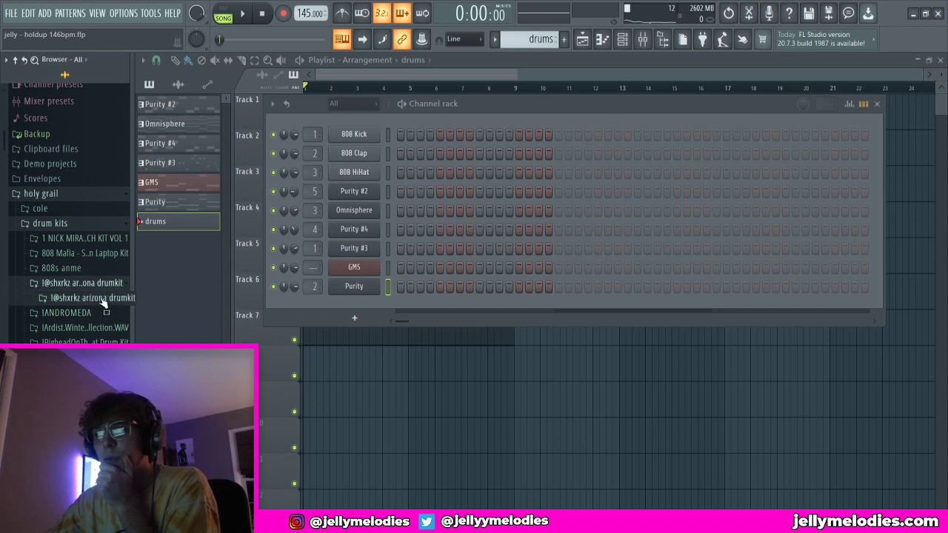
pyautogui.click(73, 357)
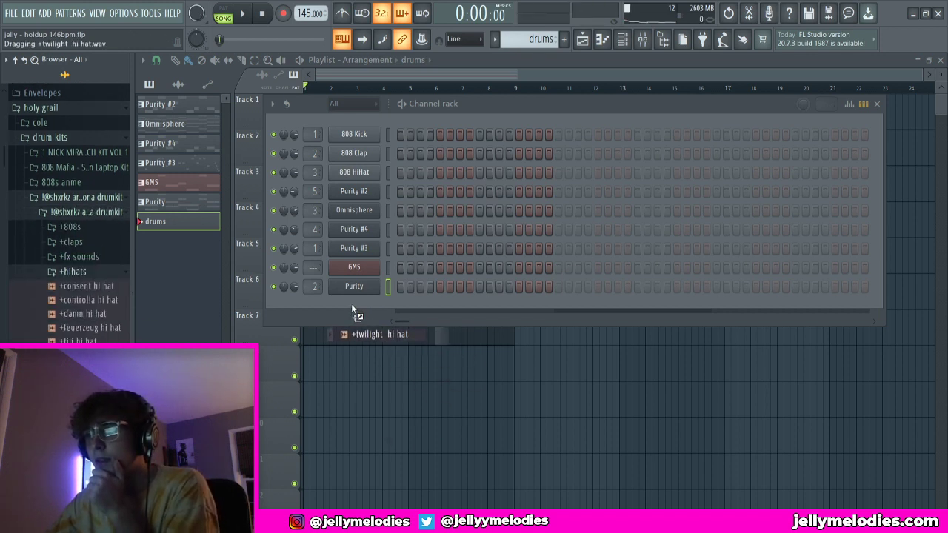
pyautogui.moveTo(352, 309); pyautogui.dragTo(355, 311)
pyautogui.press('F6')
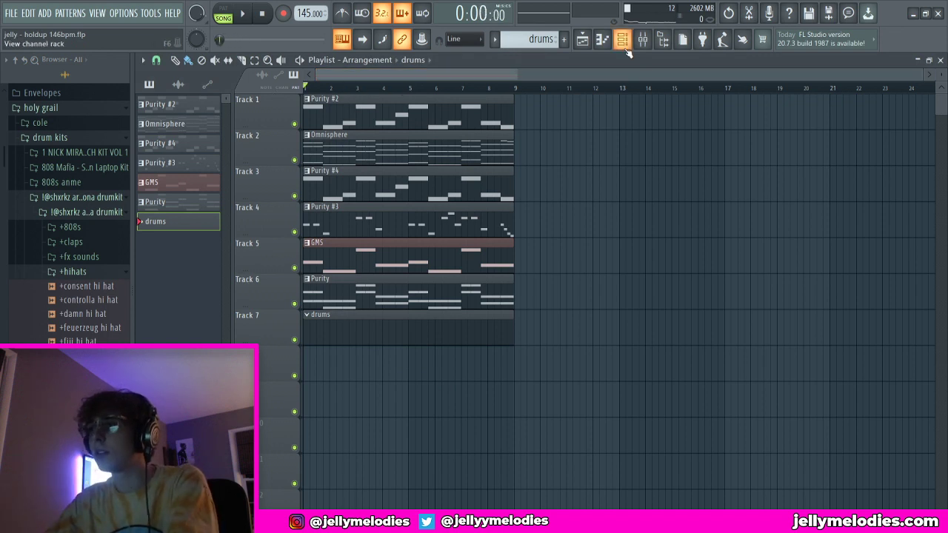
# Step: Load a MIDI pattern from JellyMelodies Hi Hat Midi Kit Vol 1 onto the +twilight hi hat channel and play the song
pyautogui.click(64, 138)
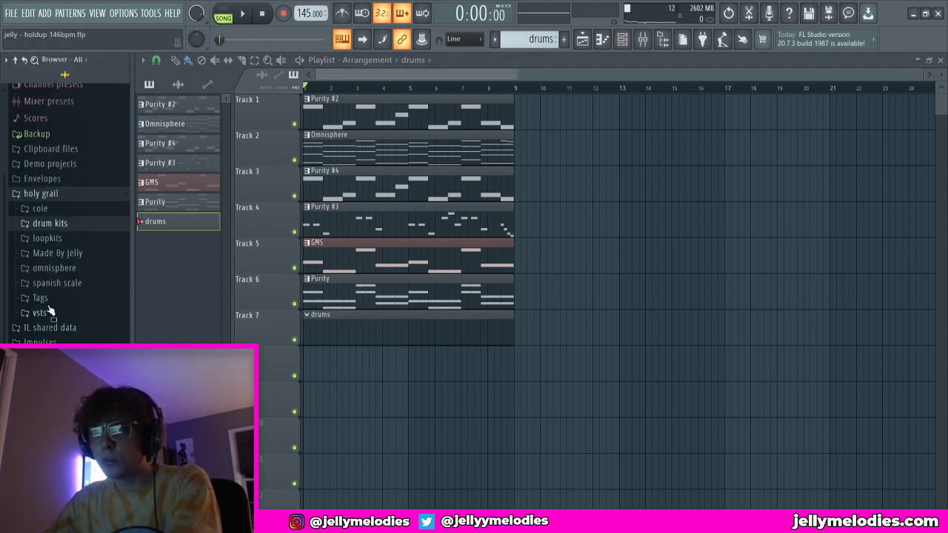
pyautogui.click(58, 253)
pyautogui.click(74, 312)
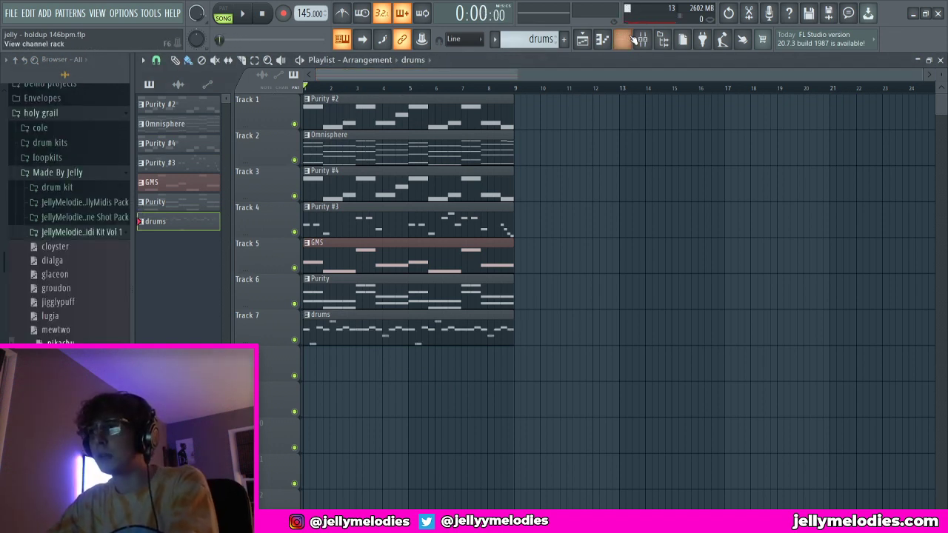
pyautogui.press('space')
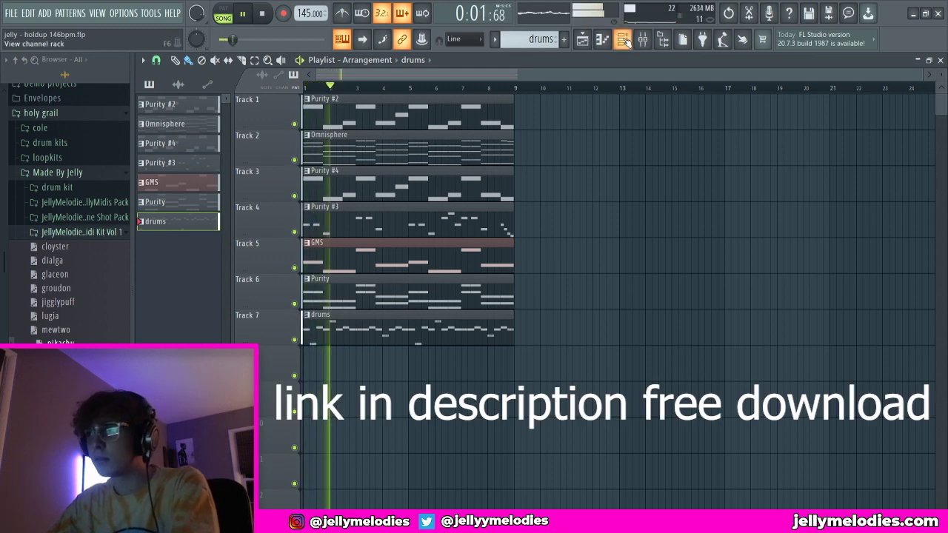
pyautogui.click(624, 40)
pyautogui.moveTo(61, 357); pyautogui.dragTo(368, 308)
pyautogui.click(67, 233)
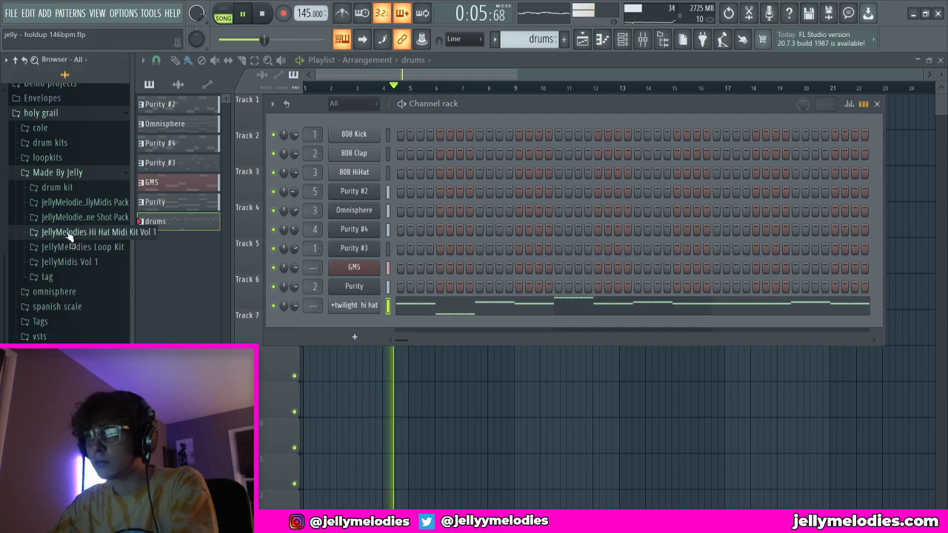
pyautogui.click(77, 163)
pyautogui.scroll(2, 77, 169)
pyautogui.click(73, 237)
pyautogui.click(73, 234)
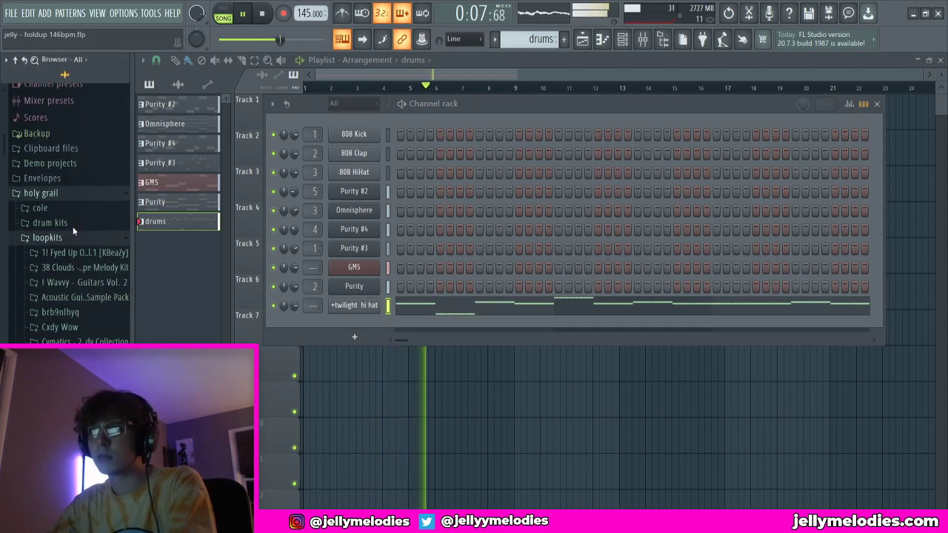
pyautogui.click(74, 237)
pyautogui.click(74, 225)
pyautogui.click(86, 284)
pyautogui.scroll(-4, 88, 303)
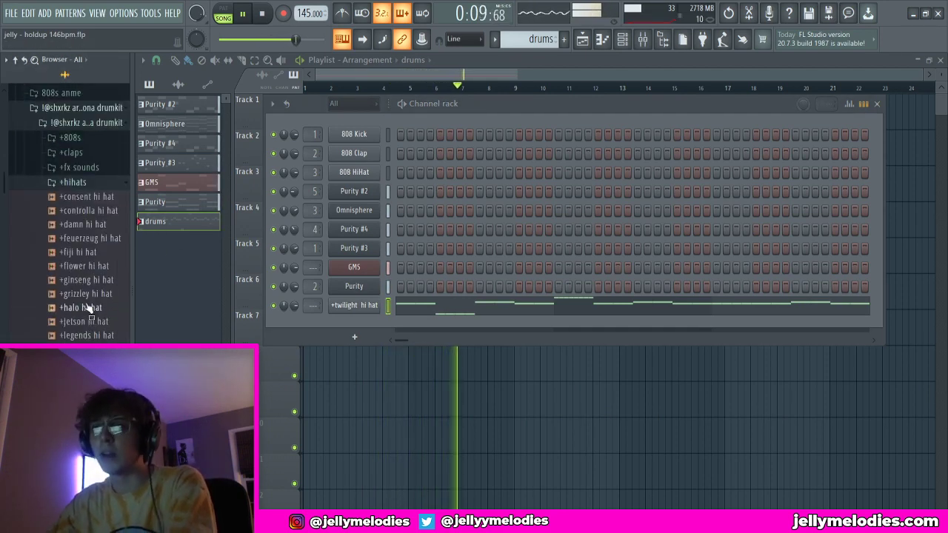
pyautogui.click(74, 182)
pyautogui.click(71, 152)
# Step: Audition clap samples, add +uzi clap to the channel rack, and load the !.clap pattern onto it during playback
pyautogui.click(92, 293)
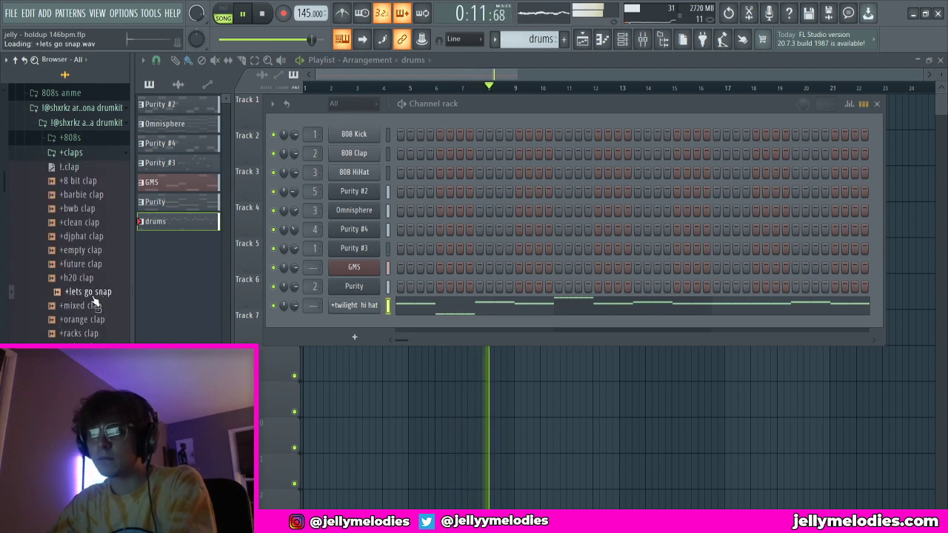
pyautogui.press('space')
pyautogui.click(89, 375)
pyautogui.moveTo(89, 375); pyautogui.dragTo(355, 337)
pyautogui.press('space')
pyautogui.moveTo(74, 168); pyautogui.dragTo(369, 328)
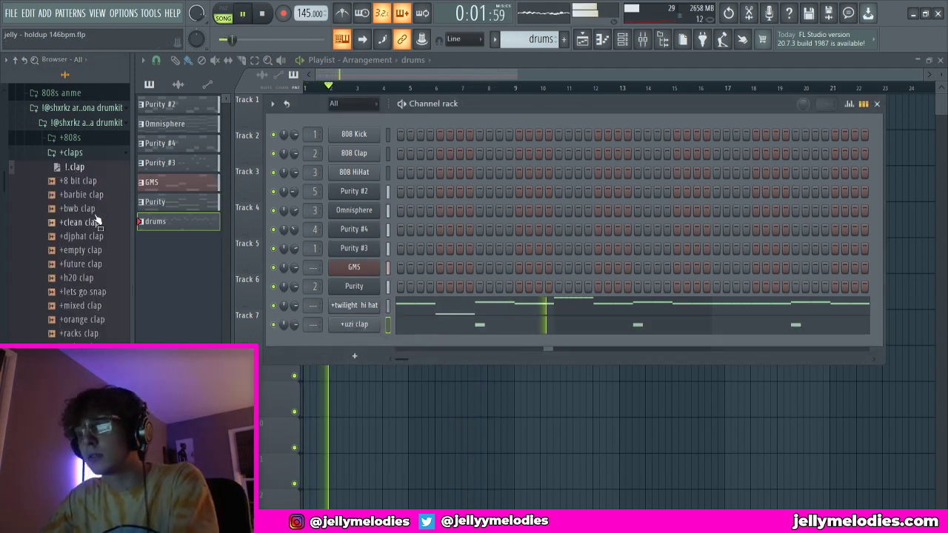
# Step: Add the +zay shxrkz 808 sample from the drumkit's +808s folder to the channel rack
pyautogui.click(71, 152)
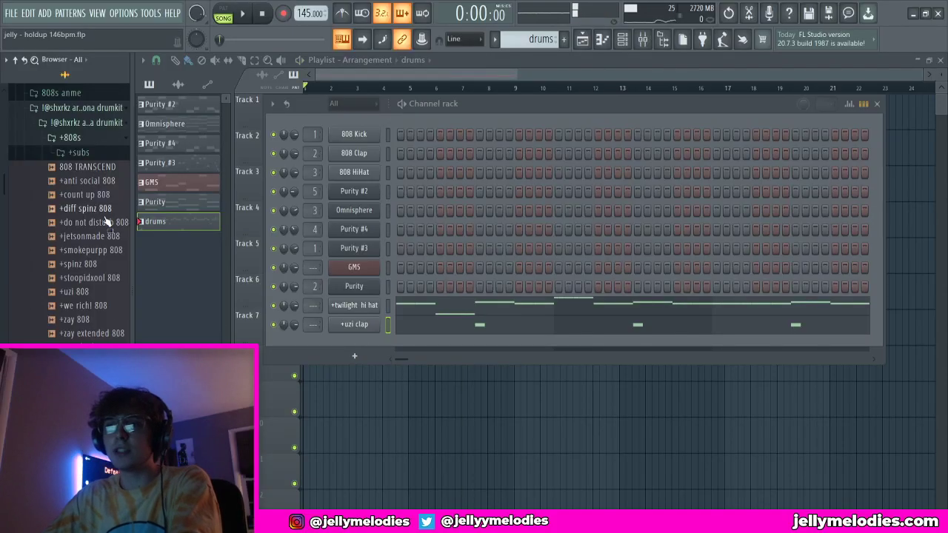
pyautogui.scroll(-5, 106, 222)
pyautogui.scroll(7, 104, 237)
pyautogui.click(104, 252)
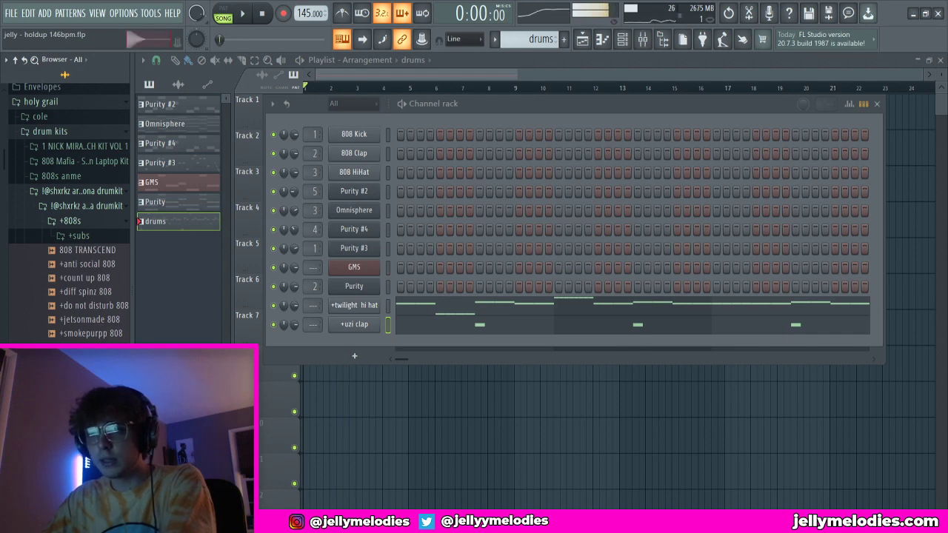
pyautogui.moveTo(90, 389); pyautogui.dragTo(356, 351)
# Step: Select and copy the low Omnisphere bass notes (F#3, D#3, A#3, F3) of the first four bars
pyautogui.click(395, 344)
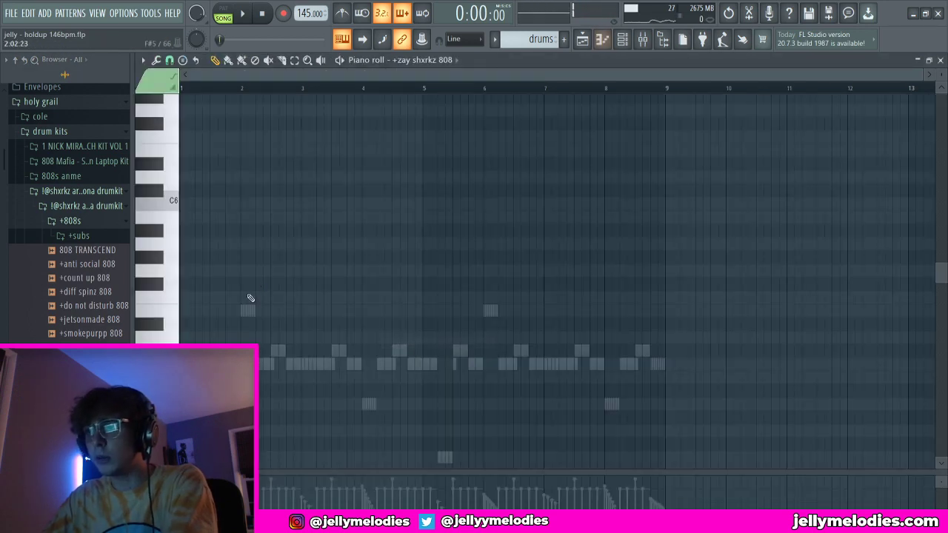
pyautogui.click(588, 42)
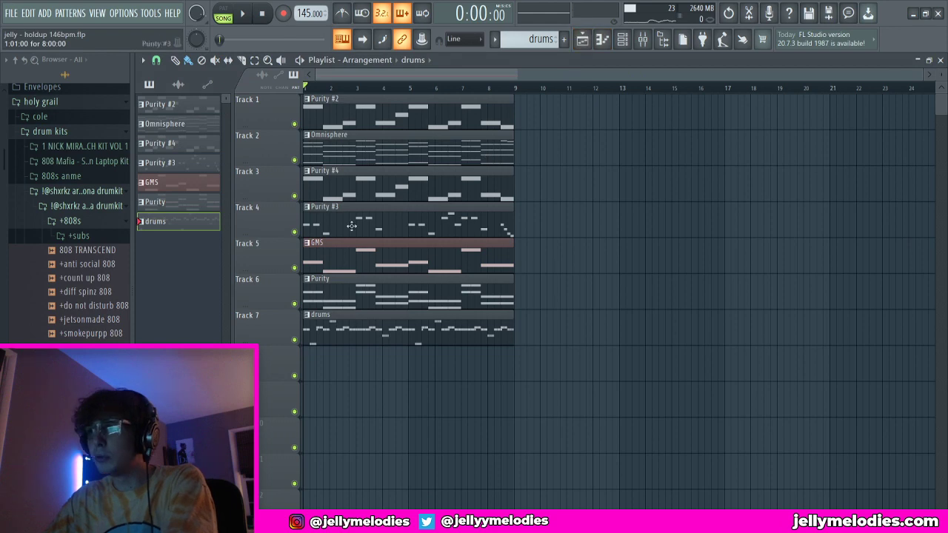
pyautogui.doubleClick(427, 154)
pyautogui.scroll(-3, 201, 247)
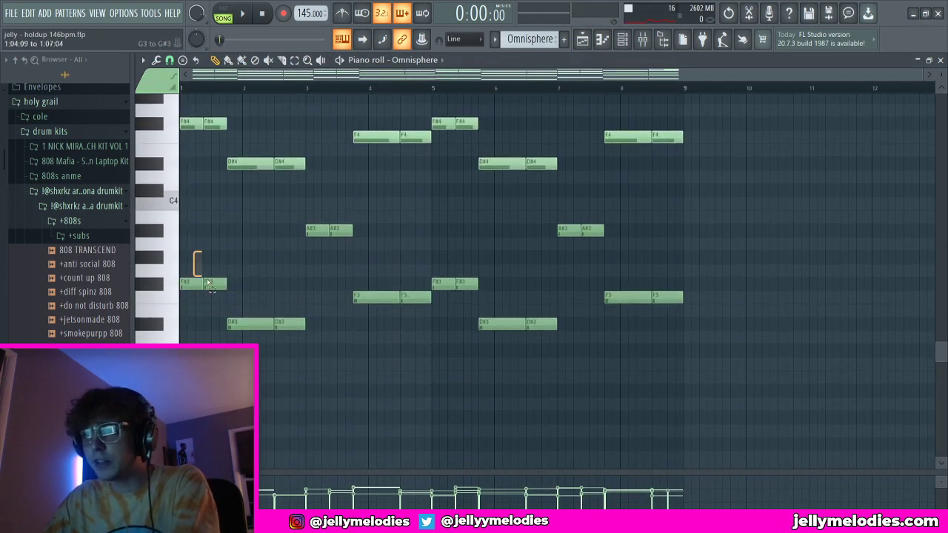
pyautogui.moveTo(208, 283); pyautogui.dragTo(288, 337)
pyautogui.moveTo(362, 296); pyautogui.dragTo(413, 300)
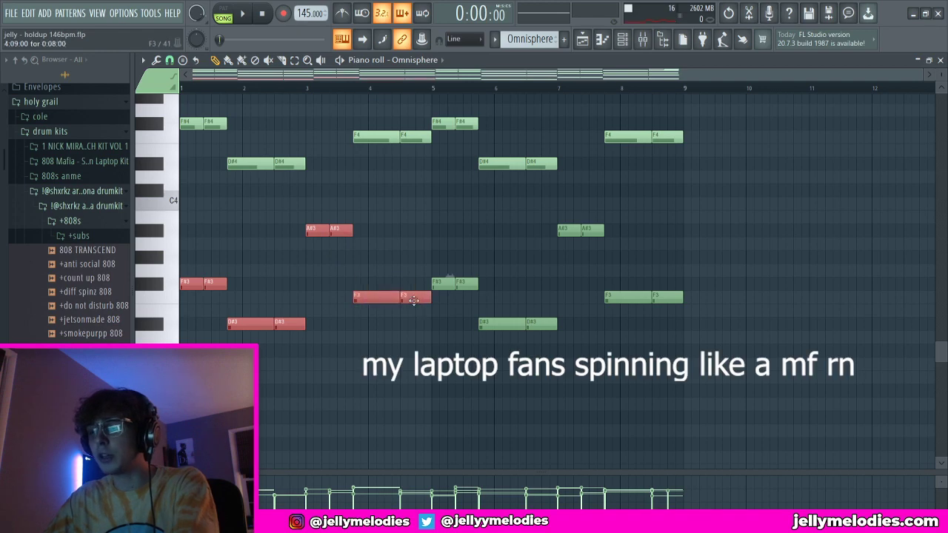
# Step: Paste the copied bass notes into the +zay shxrkz 808 piano roll and move them to start at bar 1
pyautogui.click(582, 40)
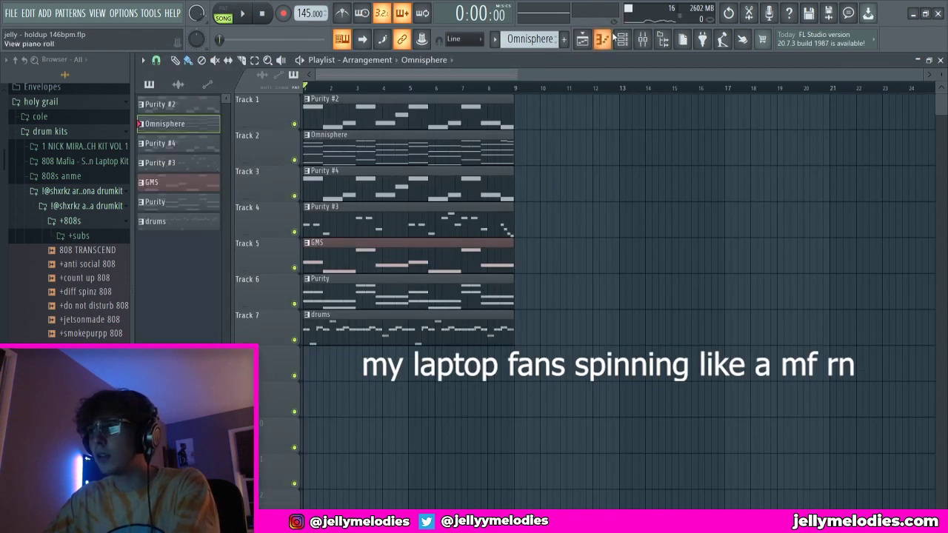
pyautogui.doubleClick(397, 336)
pyautogui.click(620, 46)
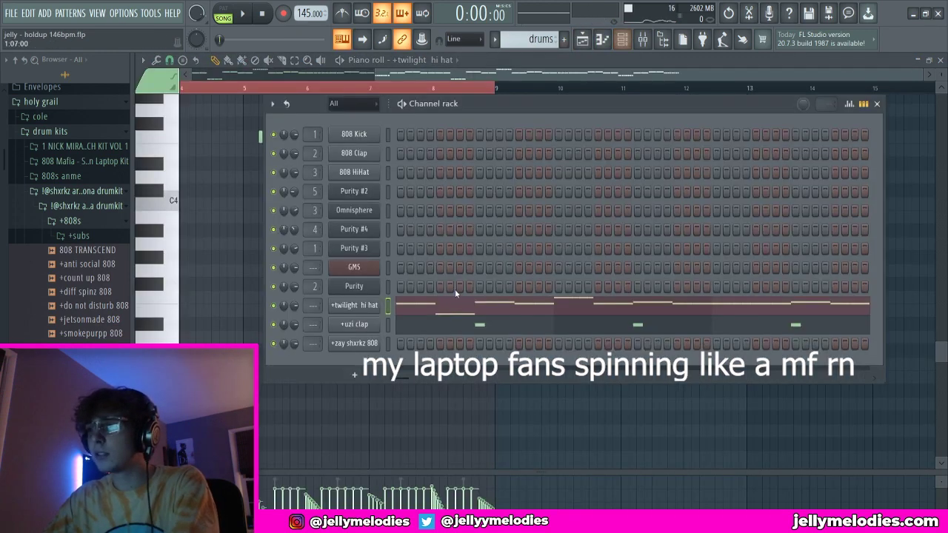
pyautogui.rightClick(378, 341)
pyautogui.click(393, 342)
pyautogui.hscroll(-3, 384, 146)
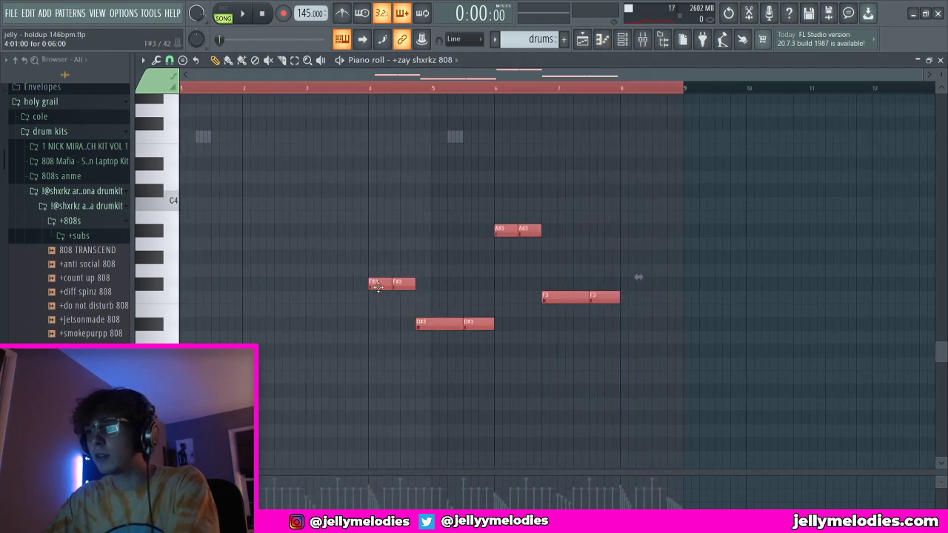
pyautogui.moveTo(377, 288); pyautogui.dragTo(99, 261)
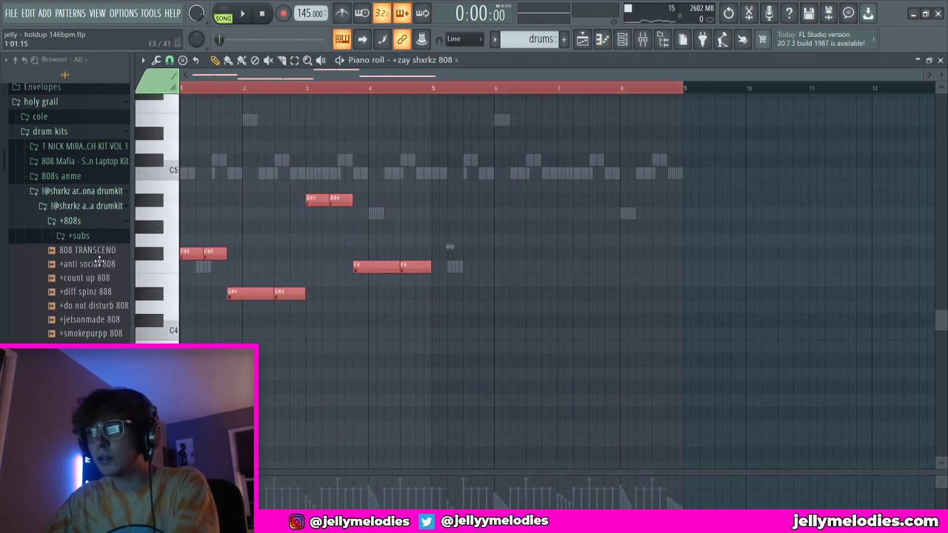
# Step: Raise the 808 notes until the first sits on F#5, and play the song to hear them with the drums
pyautogui.scroll(1, 336, 337)
pyautogui.hotkey('ctrl', 'Up')
pyautogui.press('space')
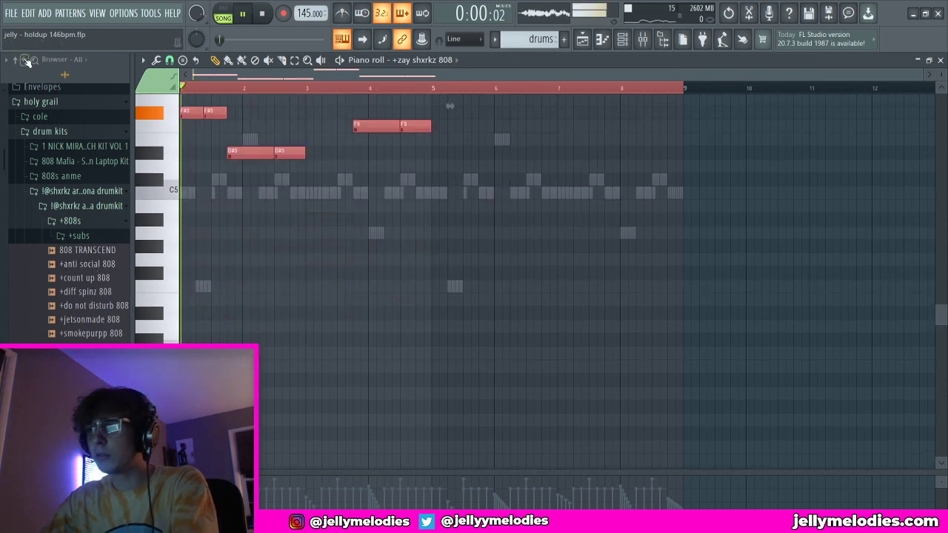
pyautogui.scroll(6, 328, 205)
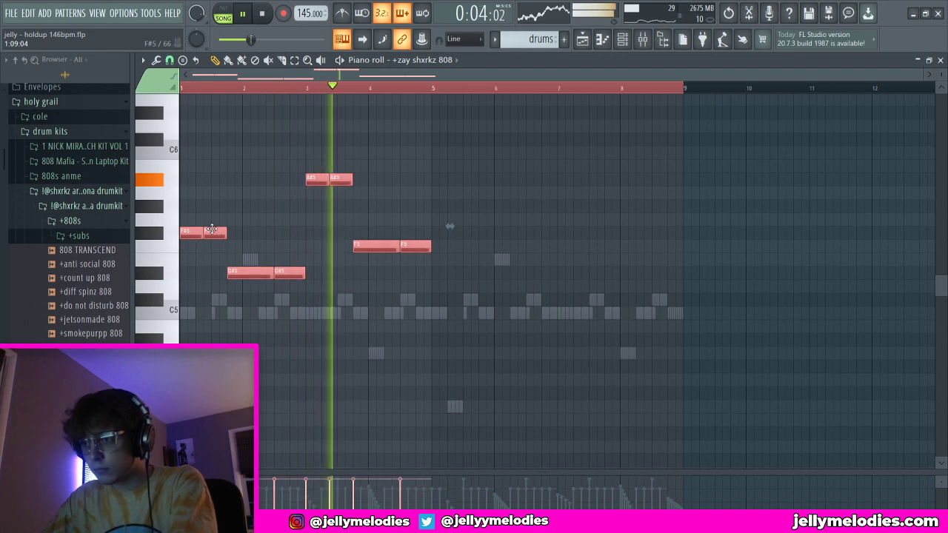
pyautogui.click(386, 326)
pyautogui.press('space')
# Step: Add a Fruity soft clipper to effect slot 4 of the Master track
pyautogui.press('F9')
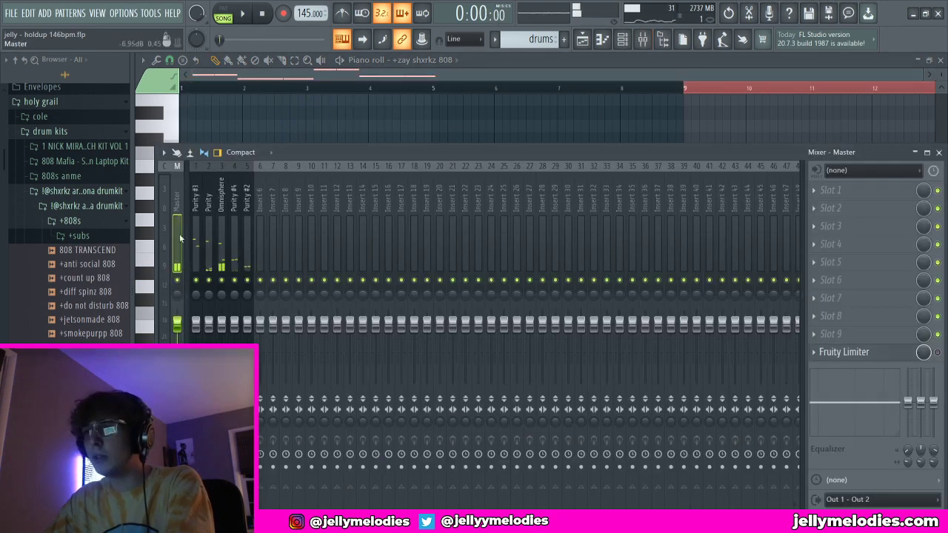
pyautogui.click(852, 248)
pyautogui.click(560, 18)
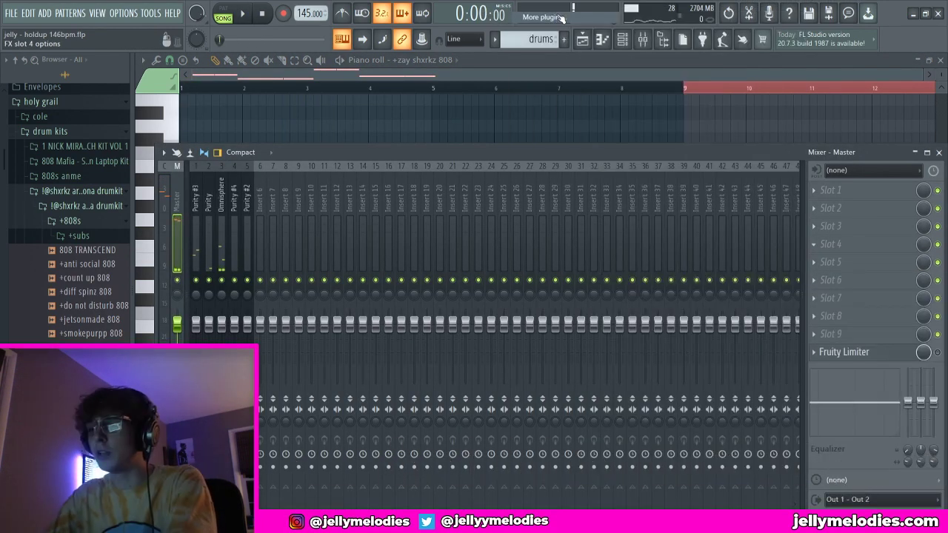
pyautogui.write('soft')
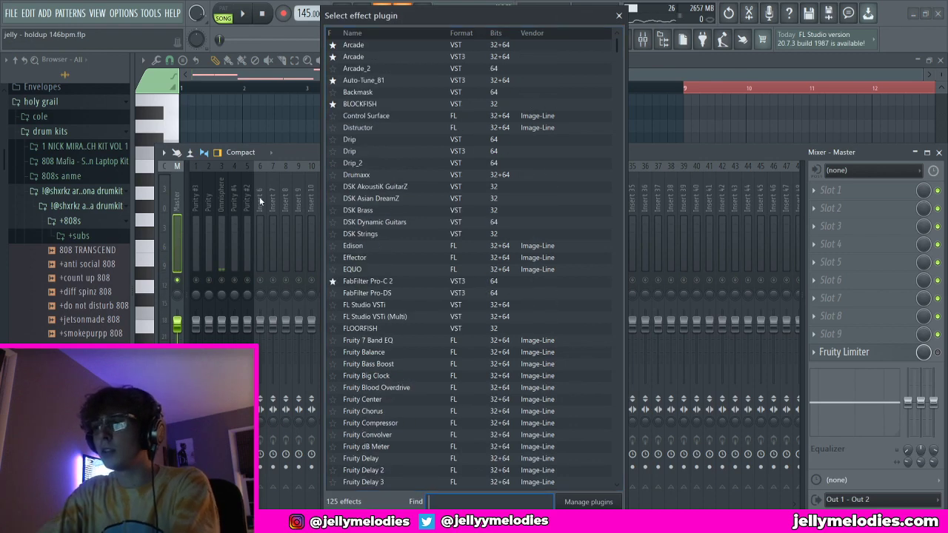
pyautogui.doubleClick(406, 47)
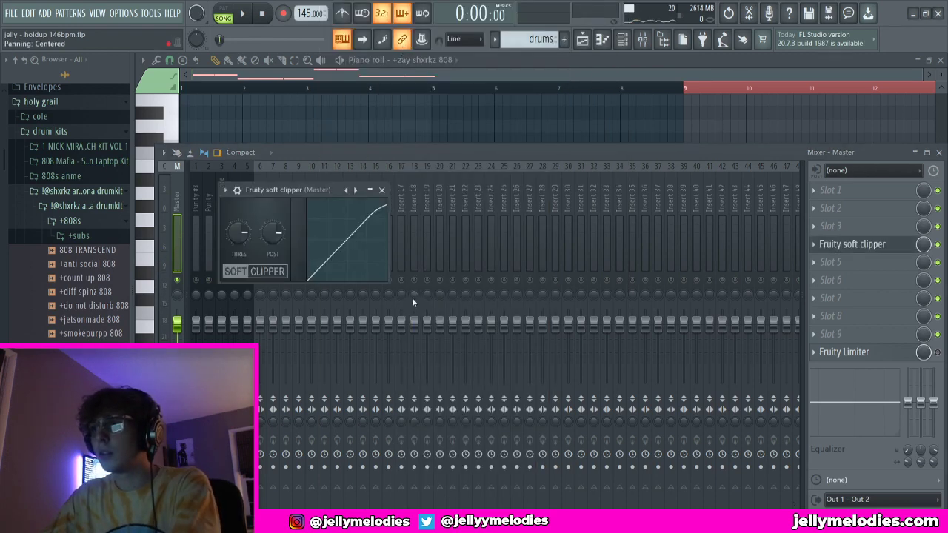
# Step: Delete the Fruity Limiter from the Master track's effects and confirm the deletion
pyautogui.click(852, 244)
pyautogui.click(786, 290)
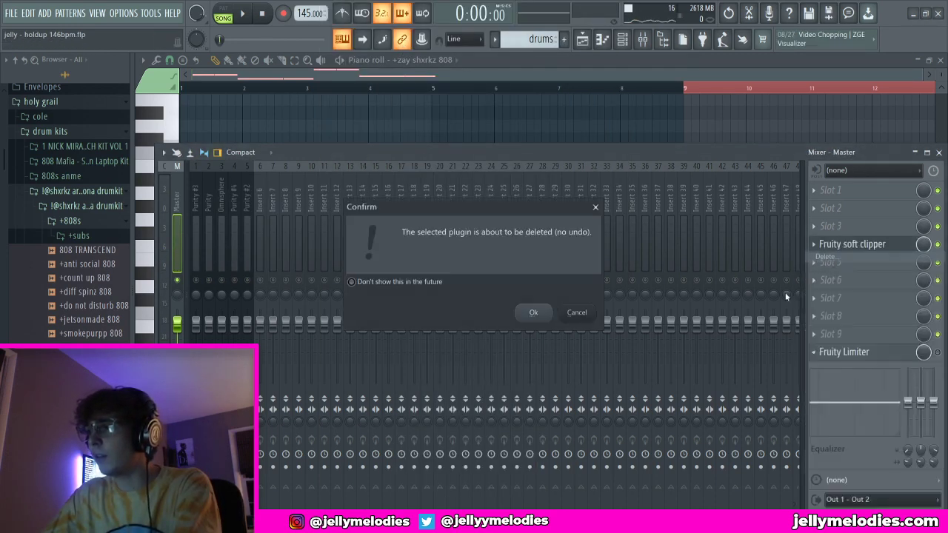
pyautogui.click(543, 313)
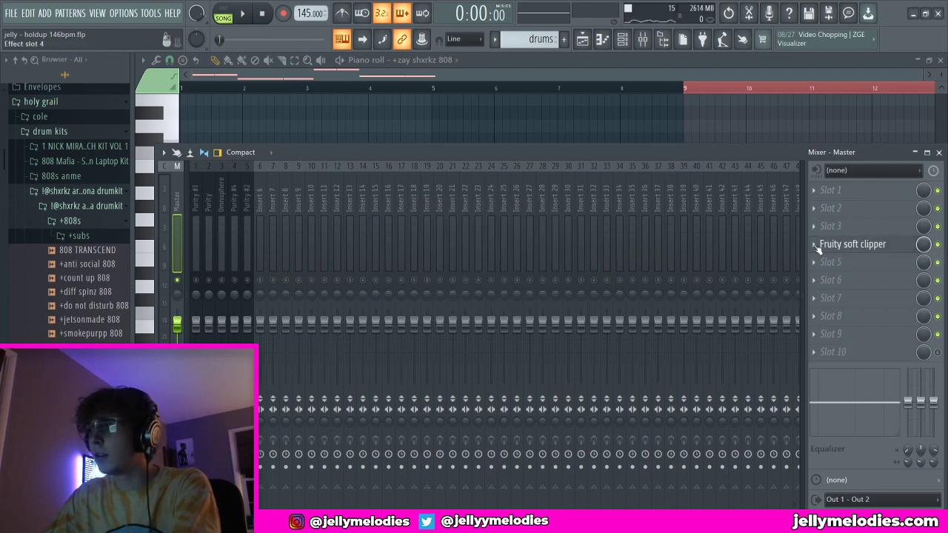
# Step: Lower the threshold of the Master's Fruity soft clipper, close it and play the song from the start
pyautogui.click(864, 245)
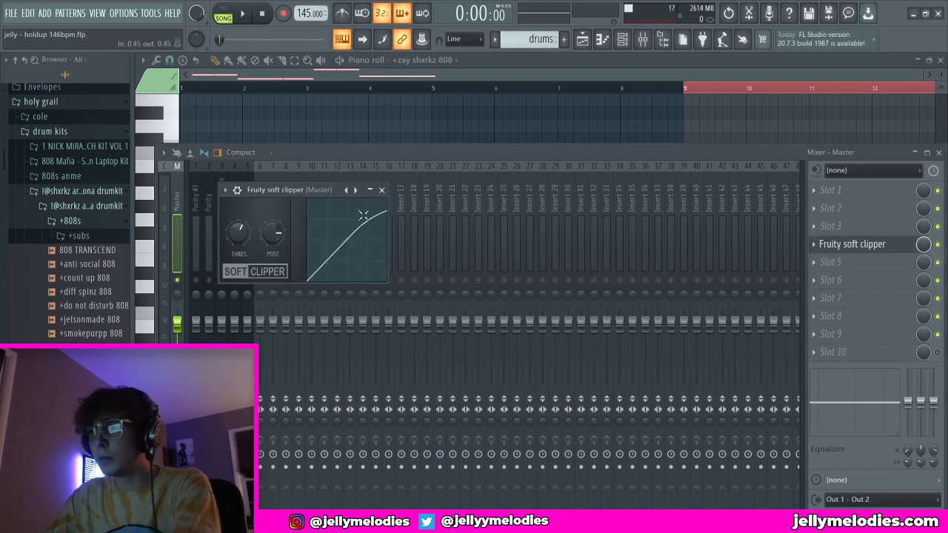
pyautogui.click(381, 190)
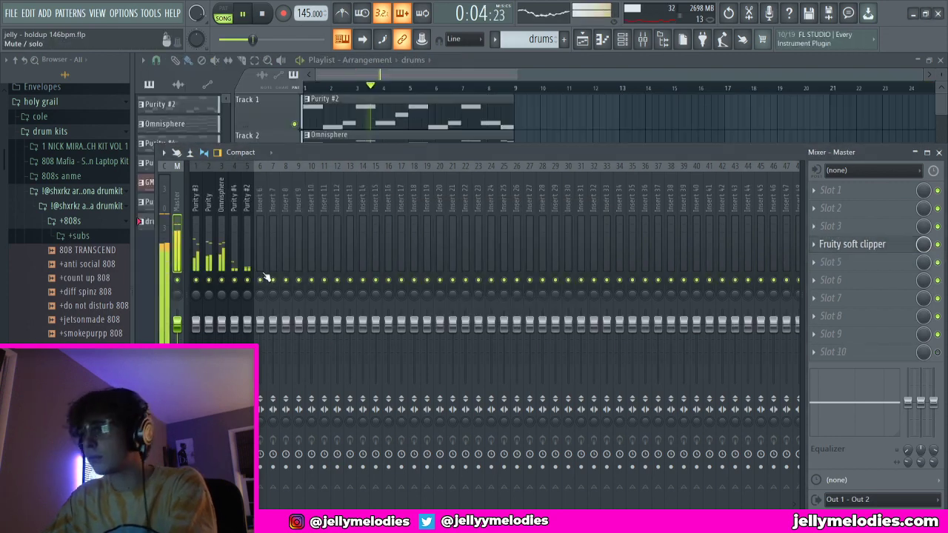
pyautogui.press('space')
pyautogui.press('space')
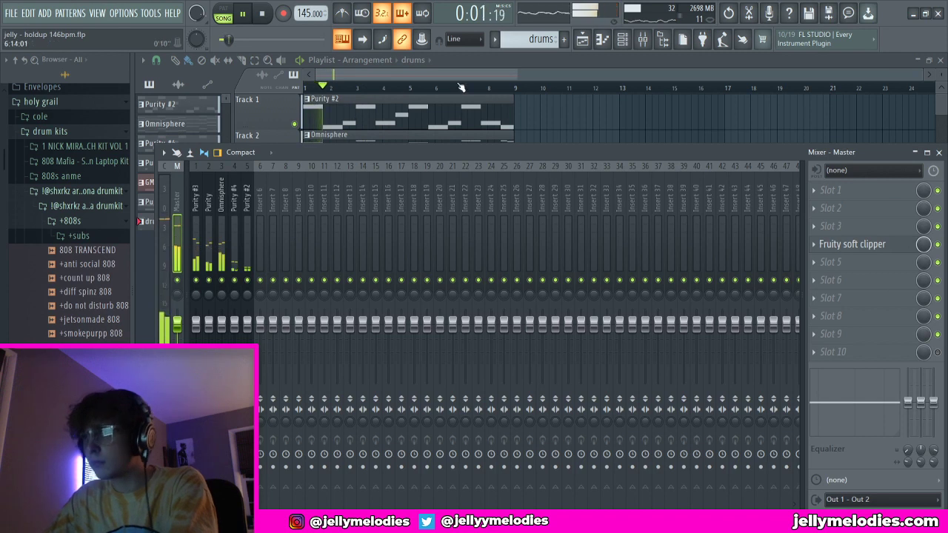
# Step: Close the mixer and duplicate the four-bar +zay shxrkz 808 notes so they also fill bars 5 to 8
pyautogui.click(642, 39)
pyautogui.click(77, 221)
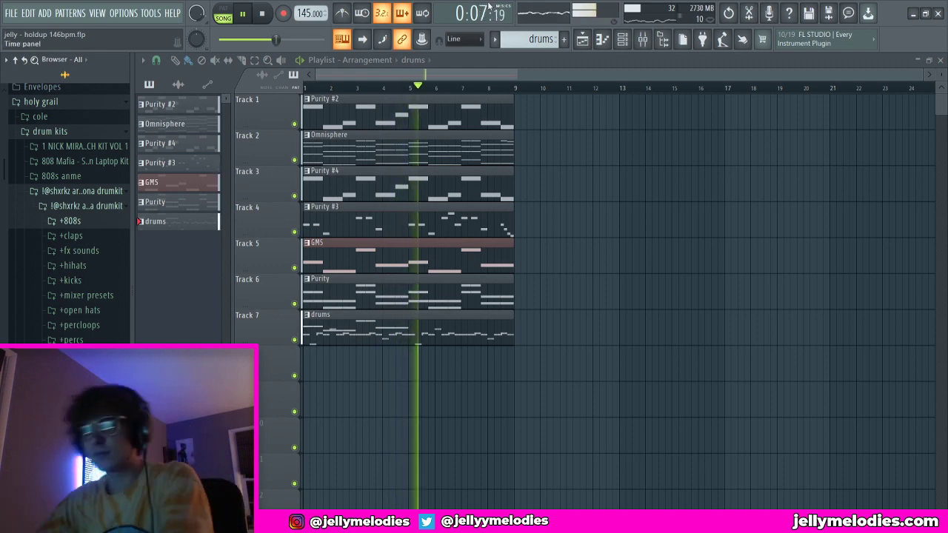
pyautogui.click(623, 40)
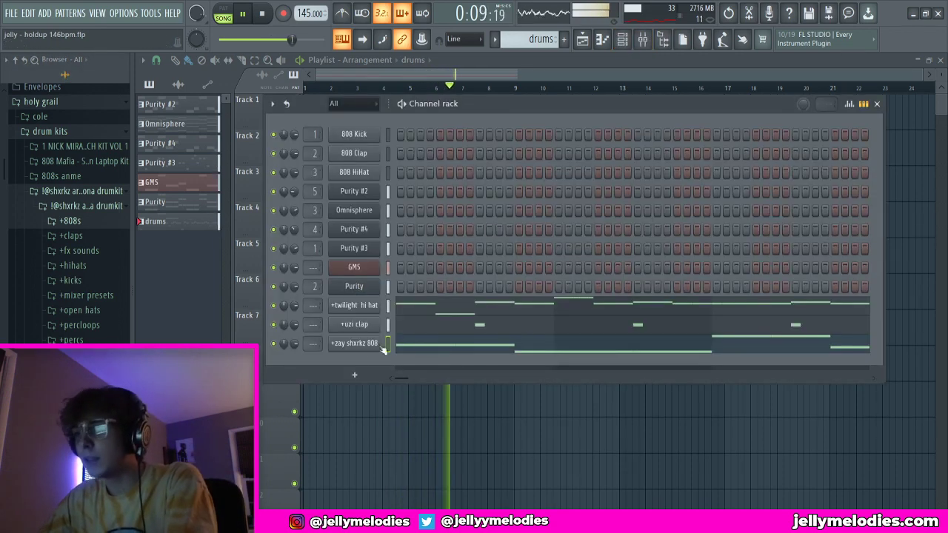
pyautogui.rightClick(379, 346)
pyautogui.click(398, 344)
pyautogui.rightClick(379, 346)
pyautogui.click(407, 344)
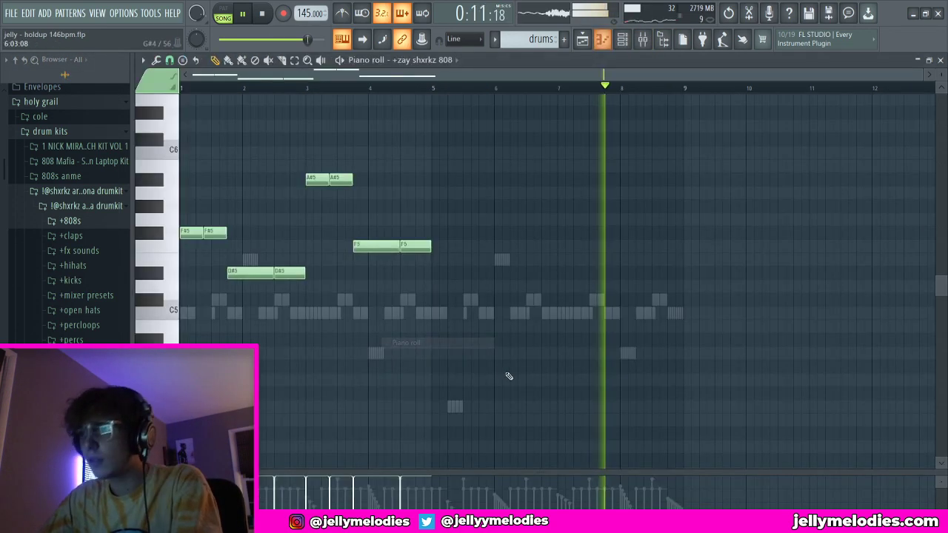
pyautogui.moveTo(520, 387); pyautogui.dragTo(11, 119)
pyautogui.hotkey('ctrl', 'b')
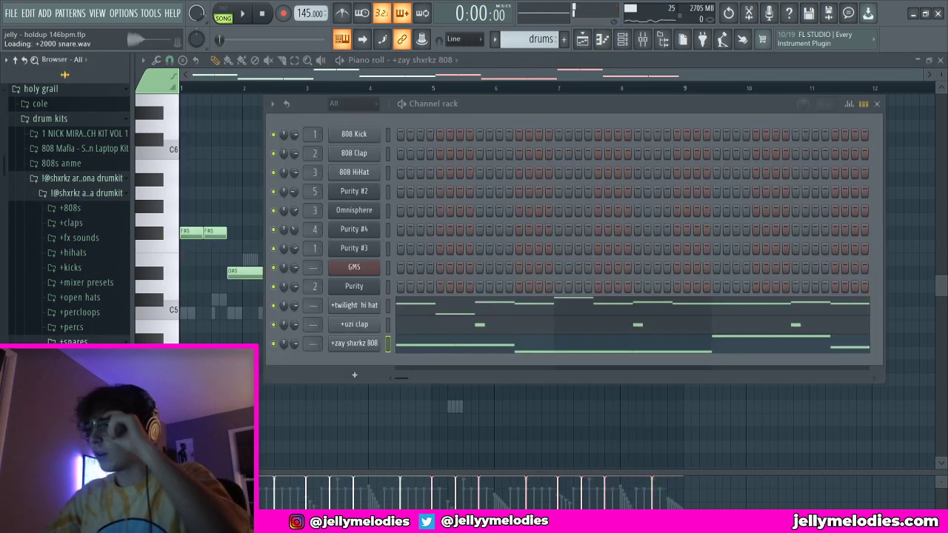
# Step: Add the +2000 snare sample to the channel rack and place its hits while the song plays, plus an open hat hit
pyautogui.moveTo(358, 365); pyautogui.dragTo(359, 366)
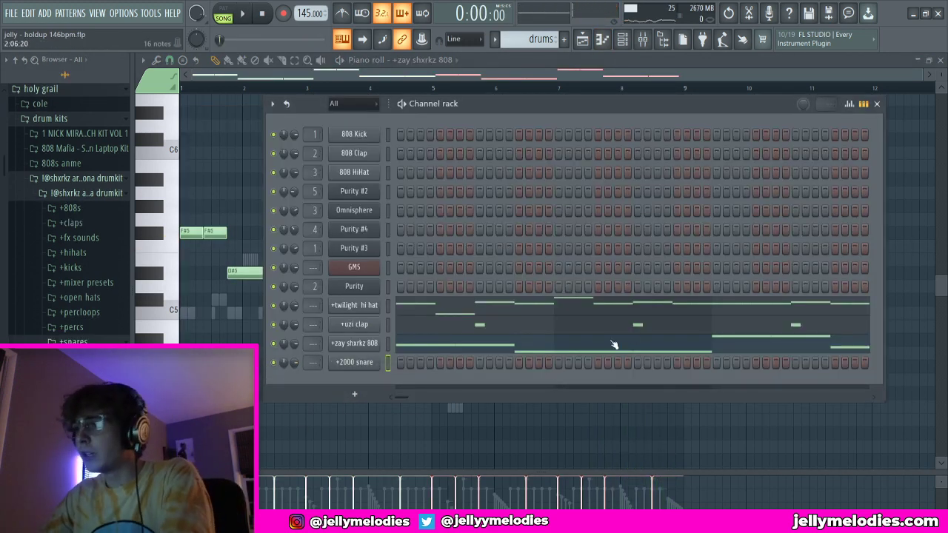
pyautogui.press('space')
pyautogui.click(568, 365)
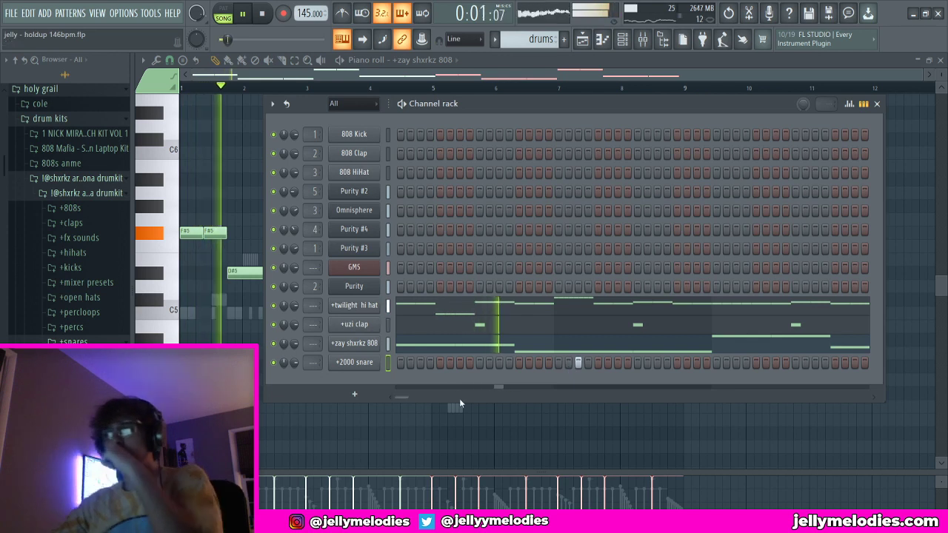
pyautogui.click(420, 397)
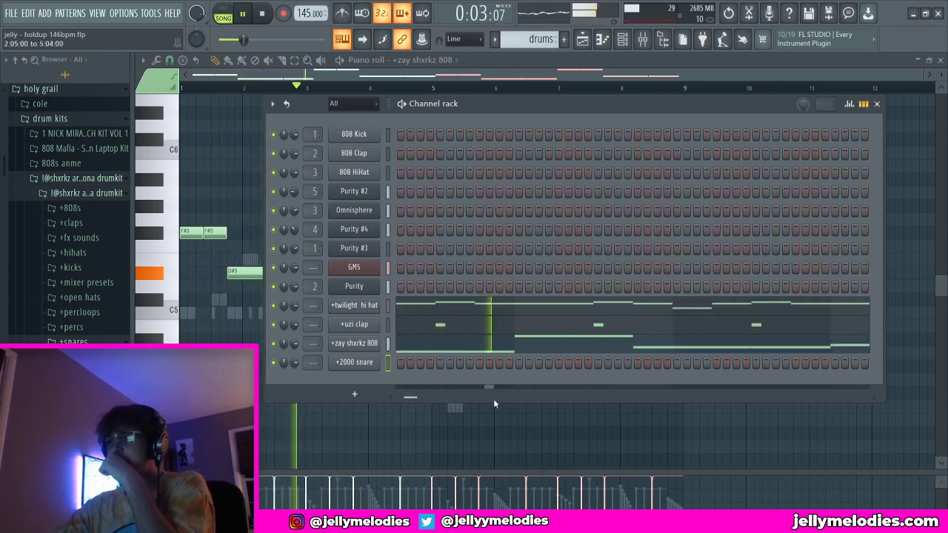
pyautogui.click(657, 363)
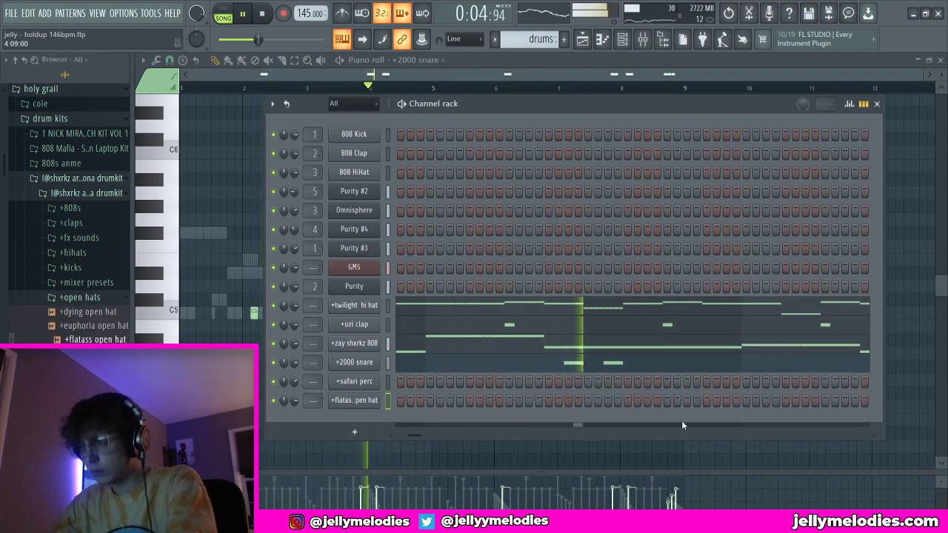
pyautogui.click(707, 400)
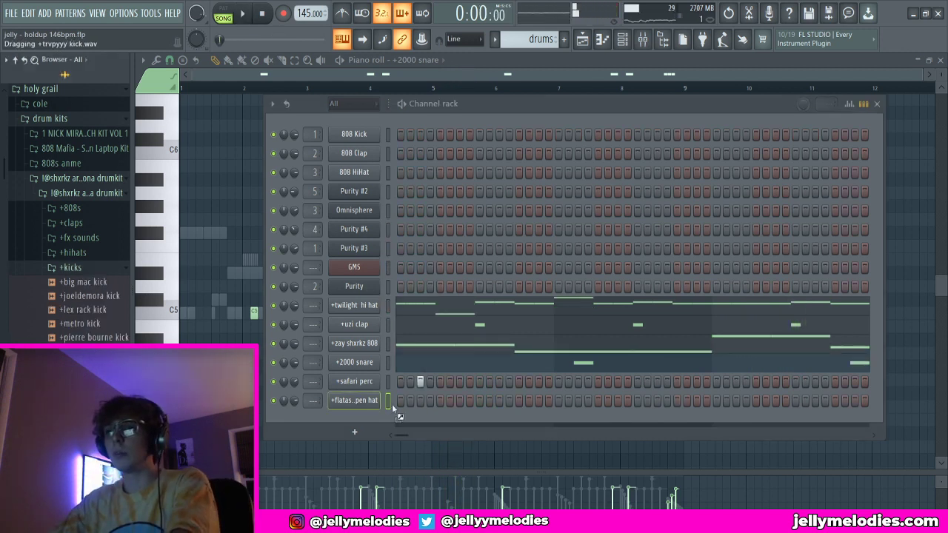
# Step: Add the +trvpyyy kick sample to the channel rack and paste the 808's notes into it
pyautogui.moveTo(392, 404); pyautogui.dragTo(379, 413)
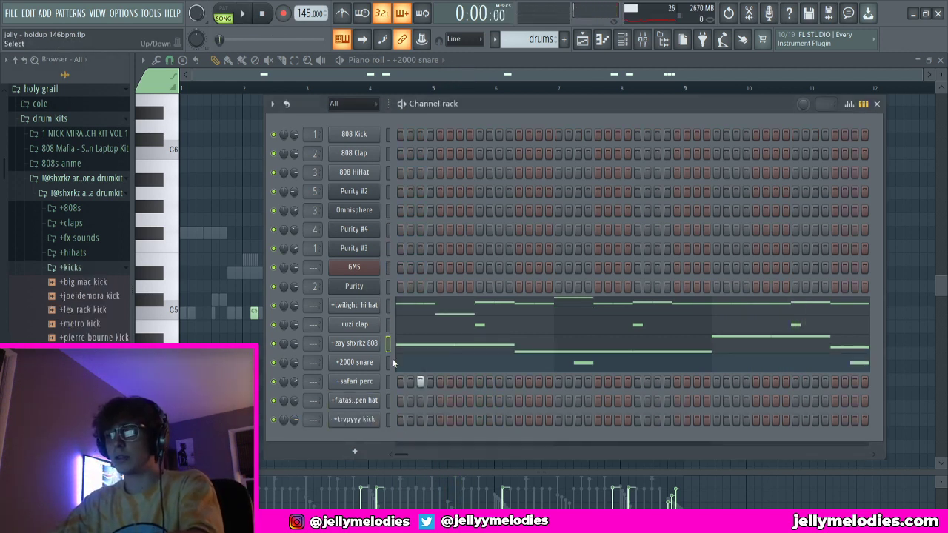
pyautogui.click(389, 418)
# Step: Flatten all +trvpyyy kick notes onto C5 in the piano roll and shorten them to short hits
pyautogui.rightClick(334, 419)
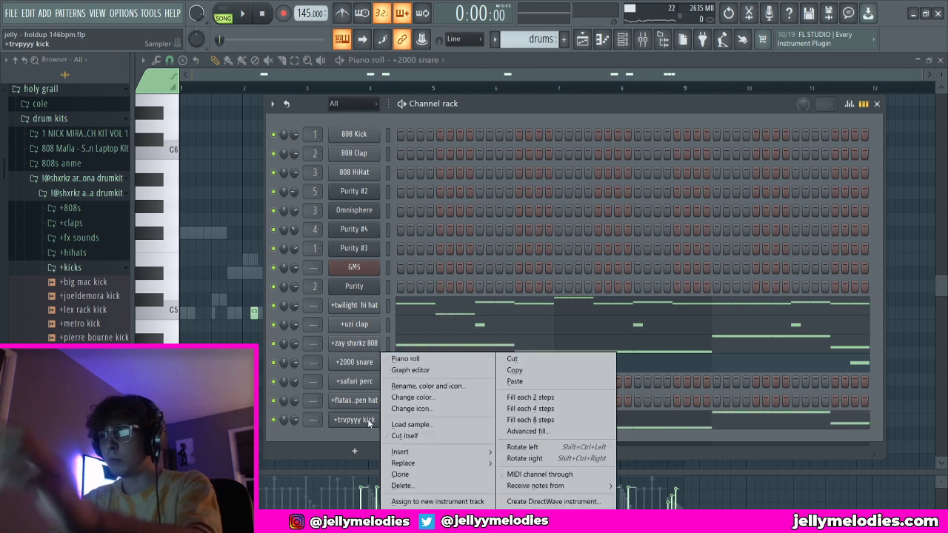
pyautogui.click(355, 360)
pyautogui.hotkey('alt', 'k')
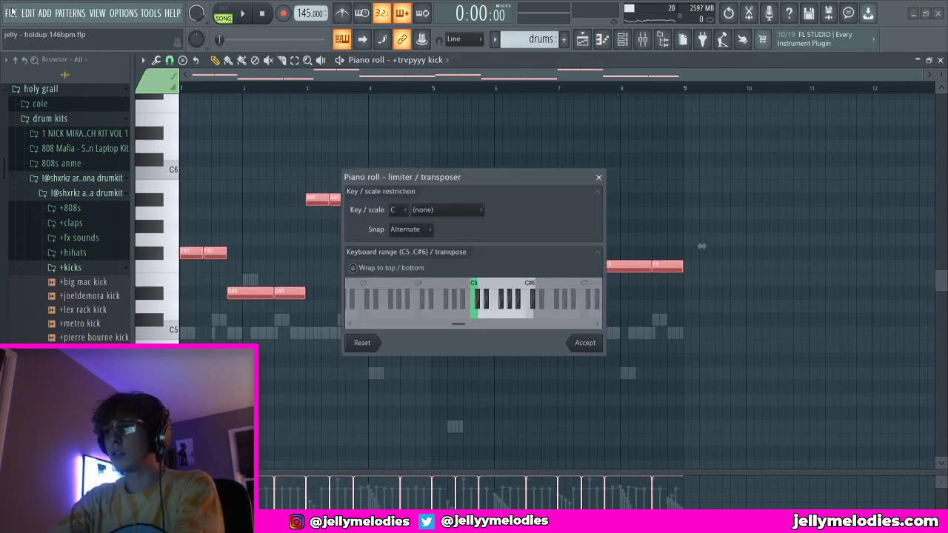
pyautogui.click(585, 343)
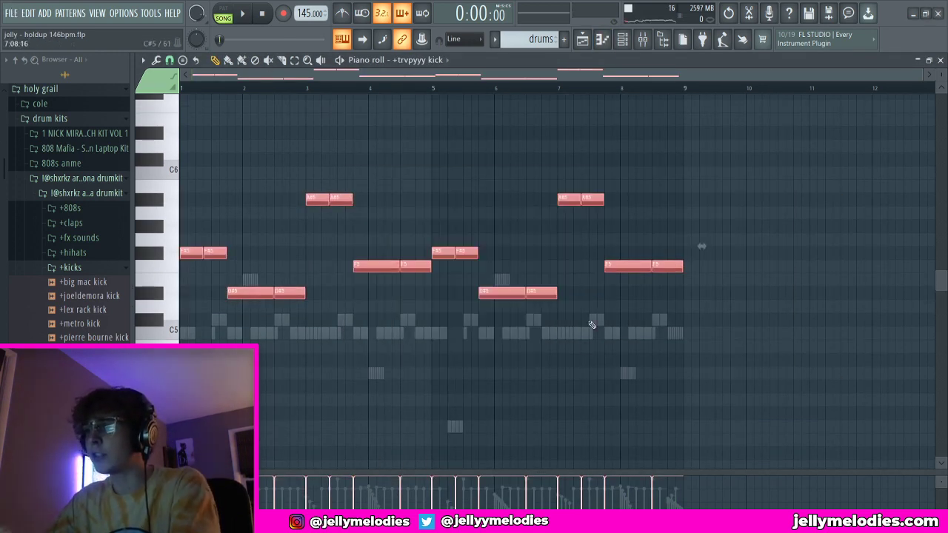
pyautogui.moveTo(763, 313); pyautogui.dragTo(126, 194)
pyautogui.moveTo(186, 185); pyautogui.dragTo(620, 223)
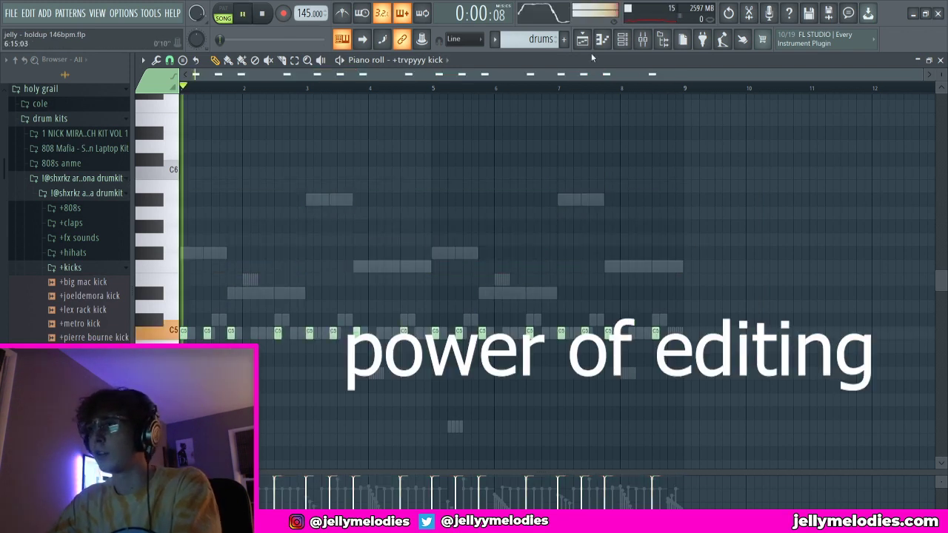
# Step: Select all the kick notes and raise them one semitone to C#5
pyautogui.click(622, 39)
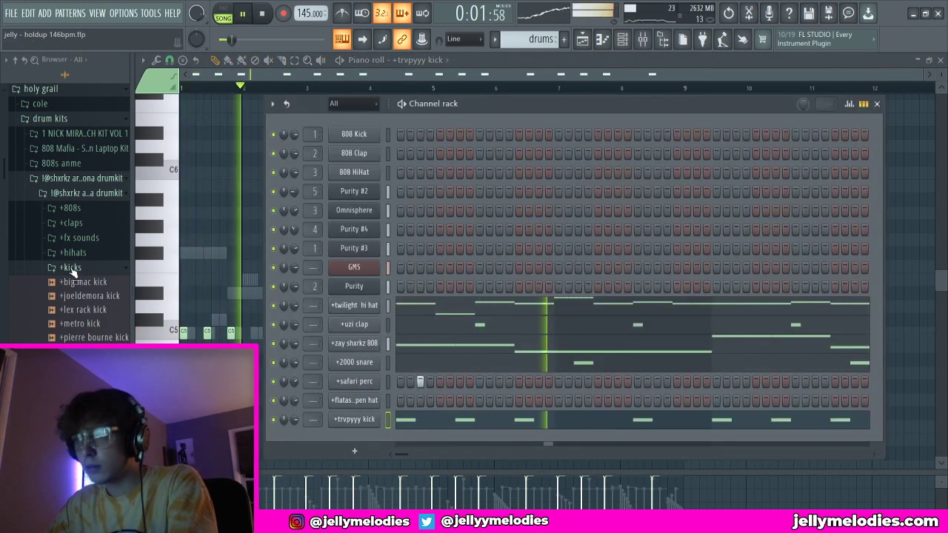
pyautogui.click(363, 77)
pyautogui.moveTo(842, 301); pyautogui.dragTo(282, 325)
pyautogui.press('space')
pyautogui.hotkey('ctrl', 'a')
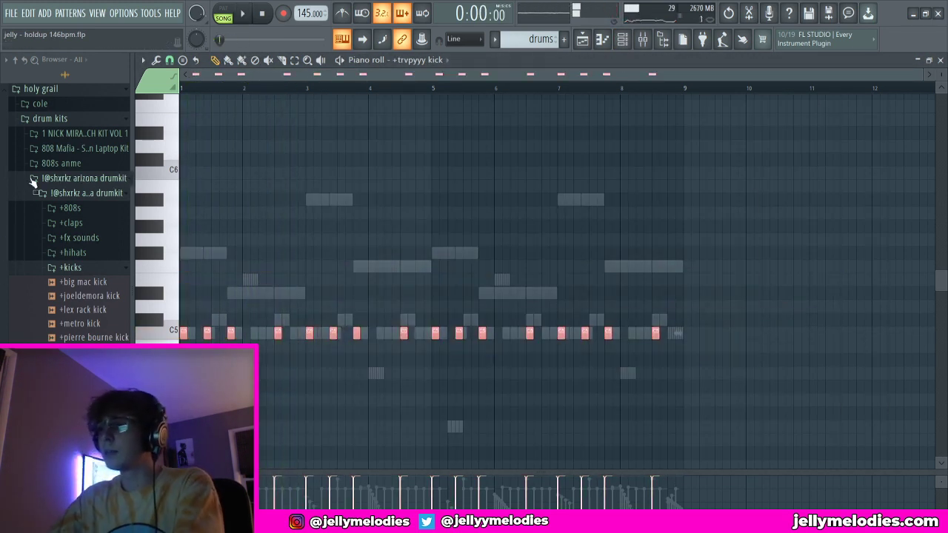
pyautogui.hotkey('shift', 'Up')
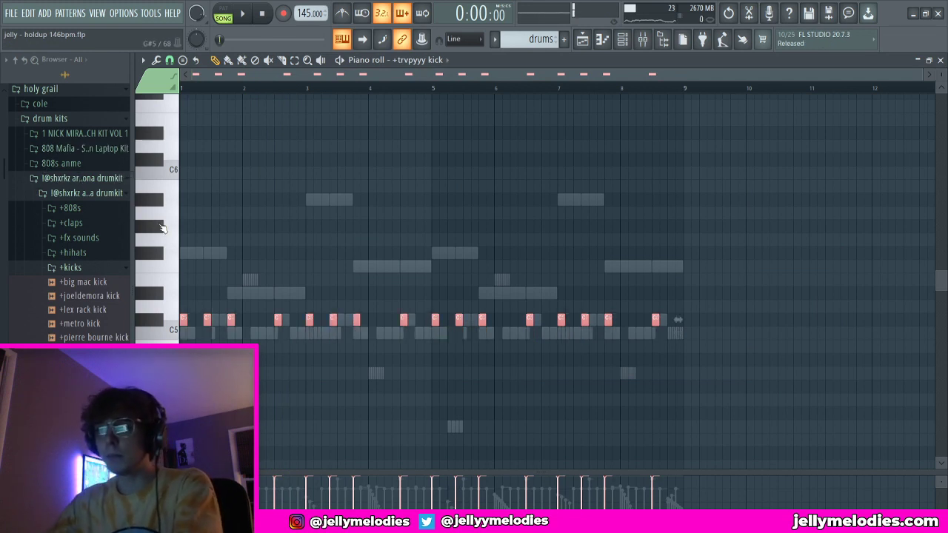
pyautogui.click(109, 269)
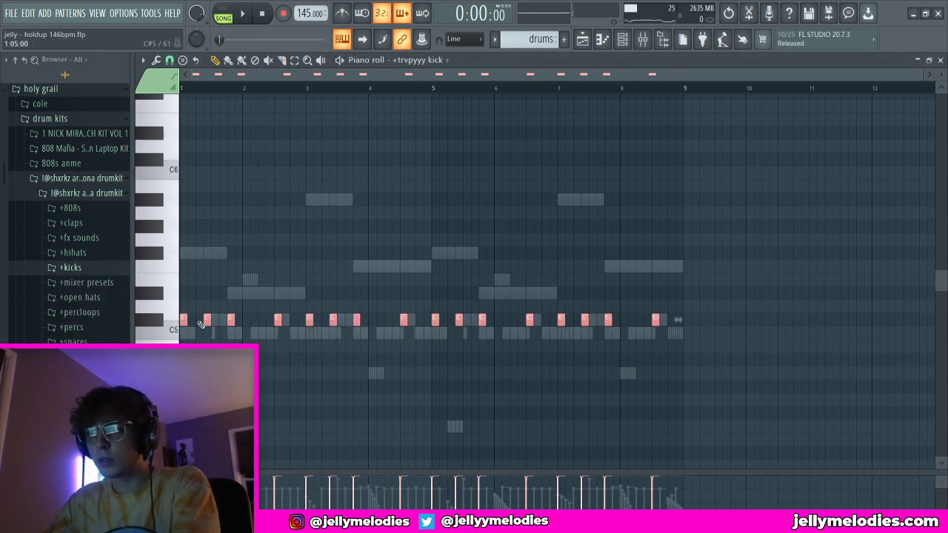
# Step: Play the song with the raised kick notes and look over the +trvpyyy kick's sampler settings
pyautogui.scroll(2, 220, 331)
pyautogui.scroll(3, 220, 331)
pyautogui.scroll(-3, 220, 331)
pyautogui.press('space')
pyautogui.scroll(-5, 449, 288)
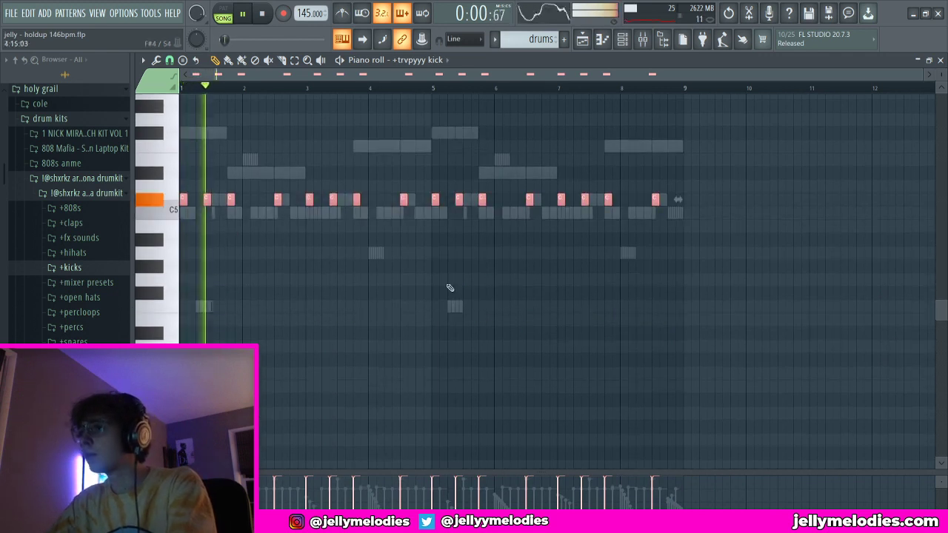
pyautogui.click(623, 41)
pyautogui.click(349, 421)
pyautogui.press('space')
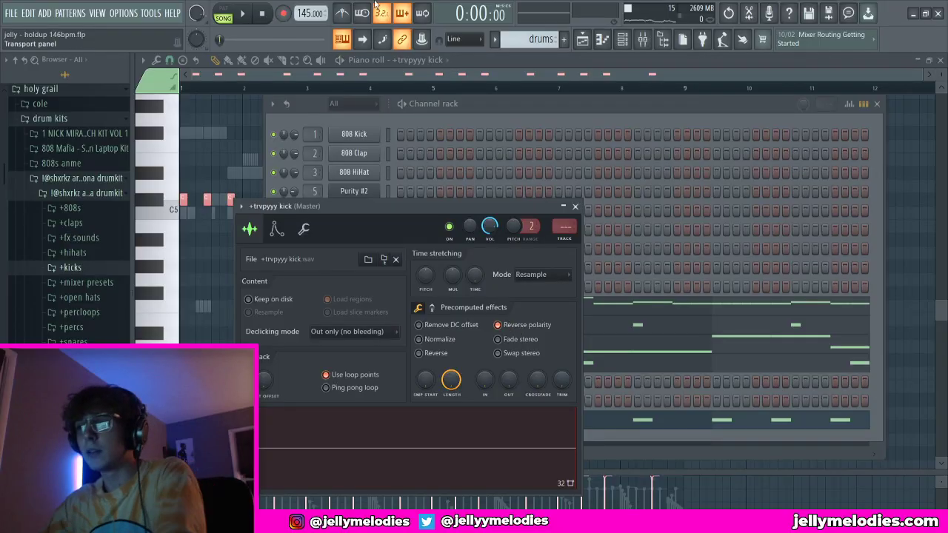
pyautogui.click(575, 207)
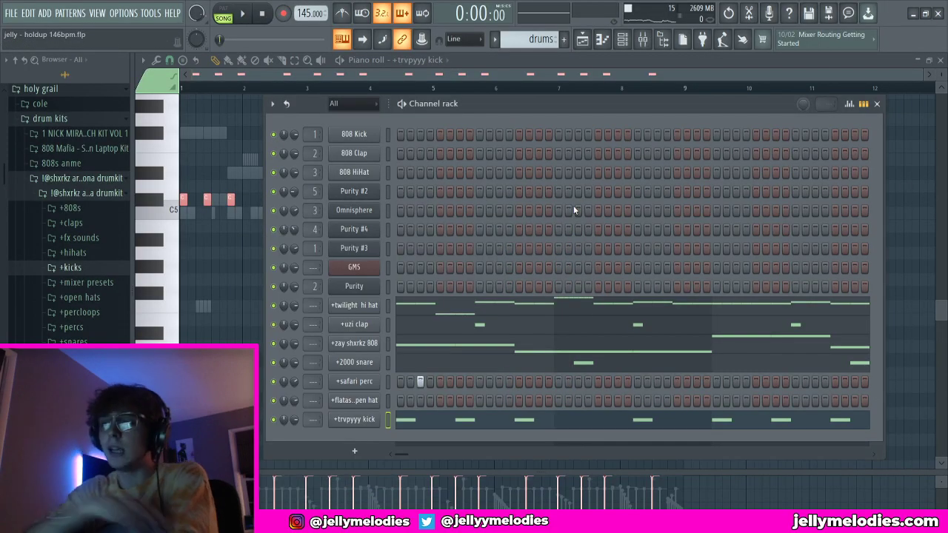
# Step: Replace the +trvpyyy kick sample with the +uzi kick, keeping its notes, and play the song to hear it
pyautogui.press('space')
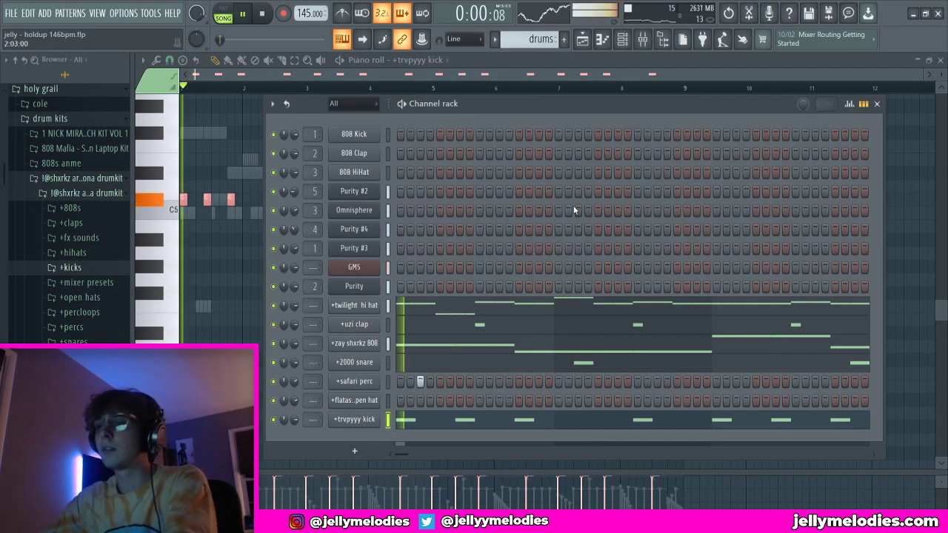
pyautogui.press('space')
pyautogui.click(84, 267)
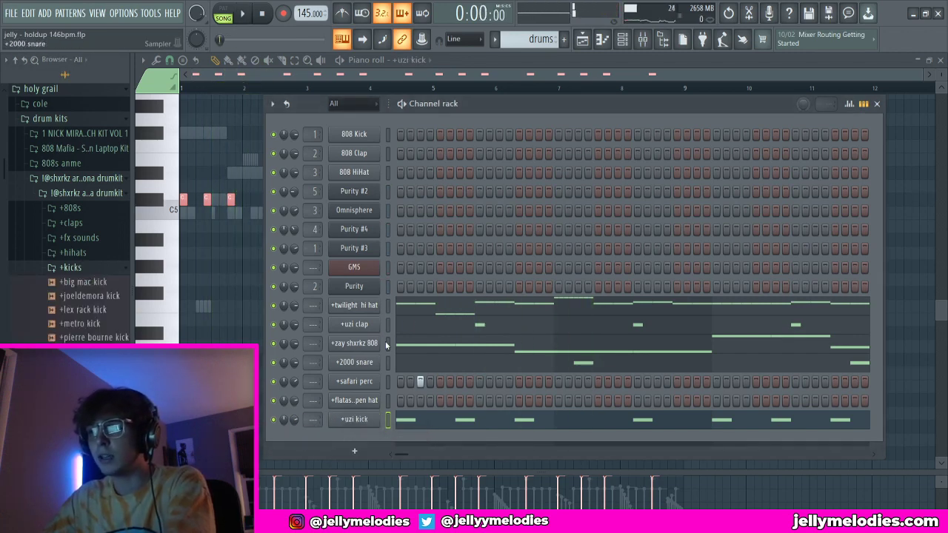
pyautogui.click(353, 324)
pyautogui.click(500, 125)
pyautogui.press('space')
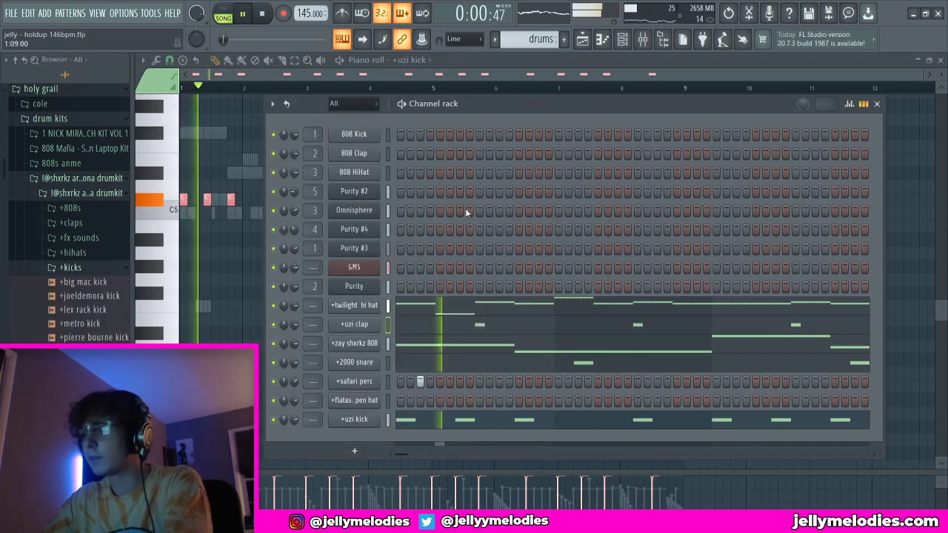
pyautogui.click(113, 270)
pyautogui.click(90, 194)
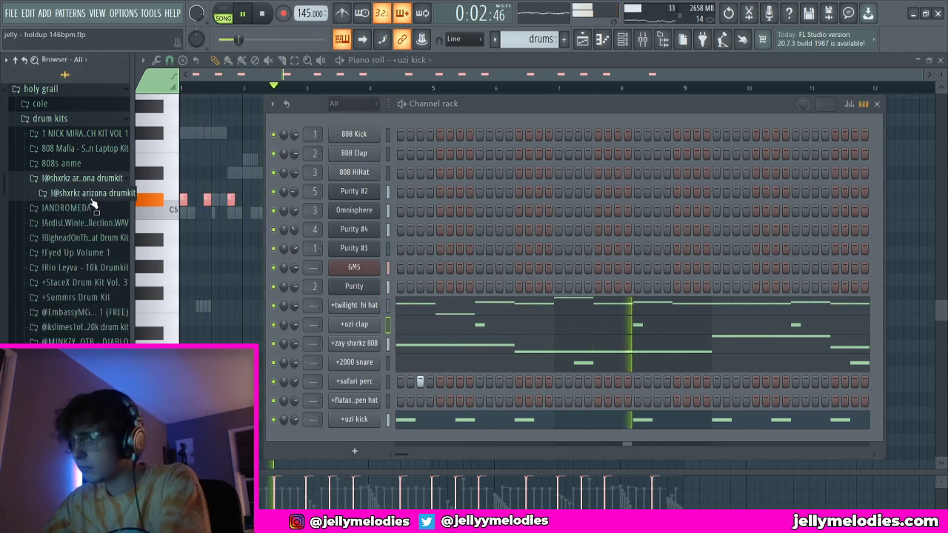
pyautogui.click(95, 179)
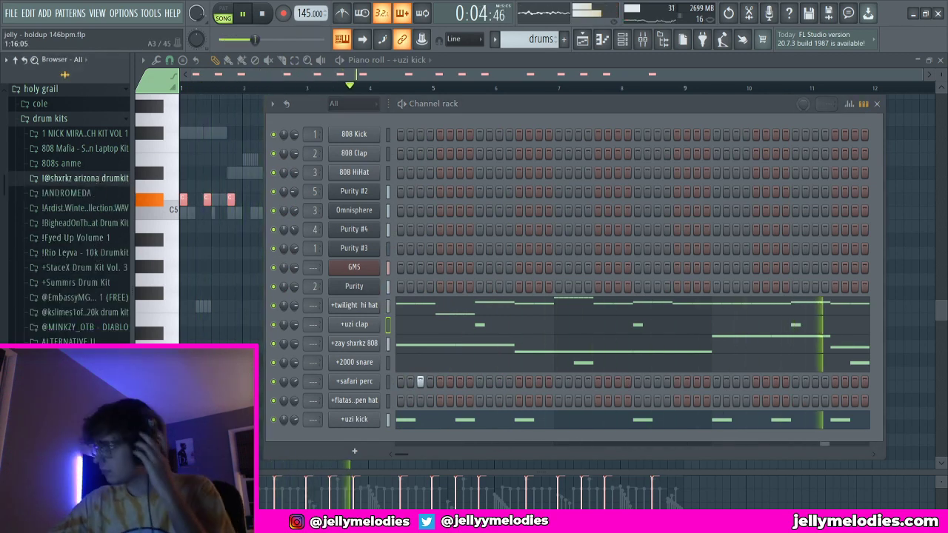
# Step: Adjust the +uzi kick channel's volume and reset its panning to centre while playing the song
pyautogui.rightClick(285, 419)
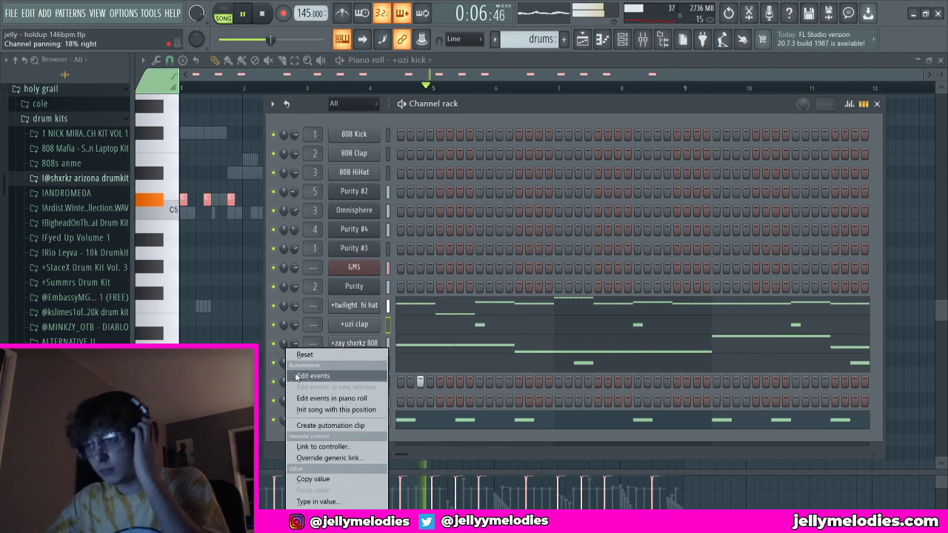
pyautogui.press('space')
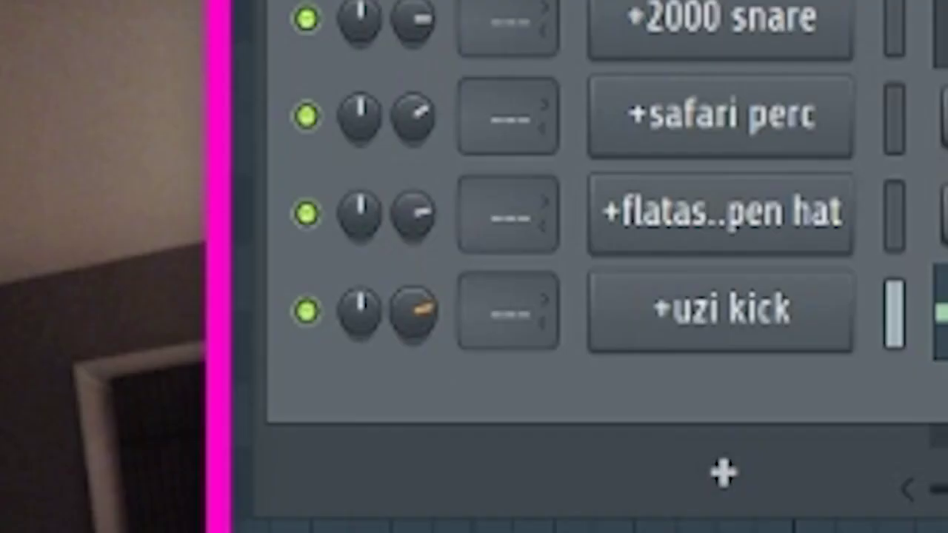
pyautogui.press('space')
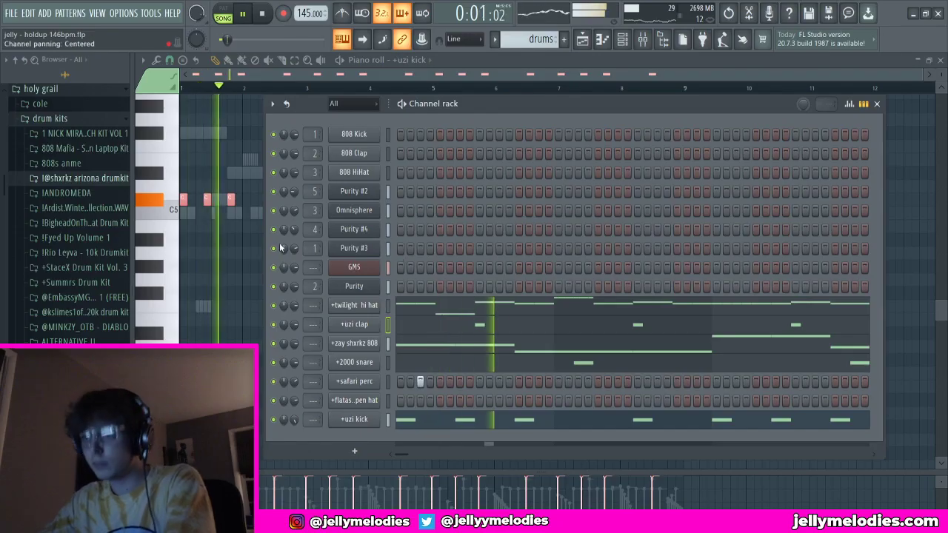
pyautogui.rightClick(285, 345)
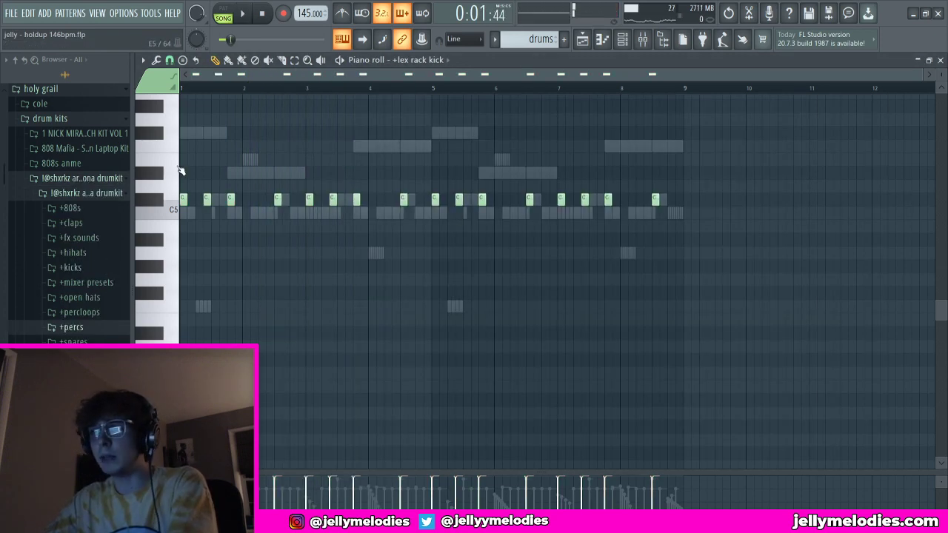
# Step: Rearrange the +lex rack kick notes on C#5 into a more varied rhythm across the eight bars
pyautogui.keyDown('ctrl'); pyautogui.scroll(1, 192, 207); pyautogui.keyUp('ctrl')
pyautogui.moveTo(314, 75); pyautogui.dragTo(274, 76)
pyautogui.keyDown('ctrl'); pyautogui.scroll(2, 174, 229); pyautogui.keyUp('ctrl')
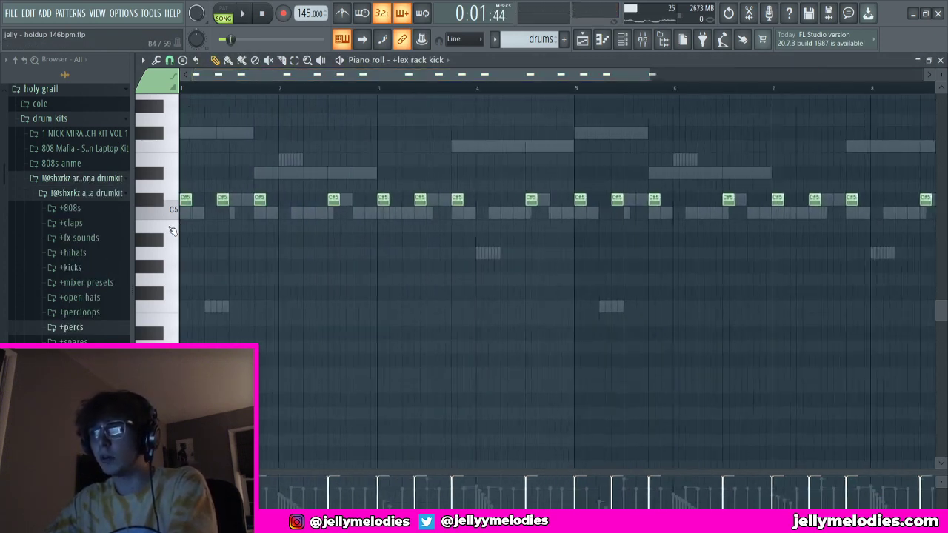
pyautogui.scroll(1, 174, 230)
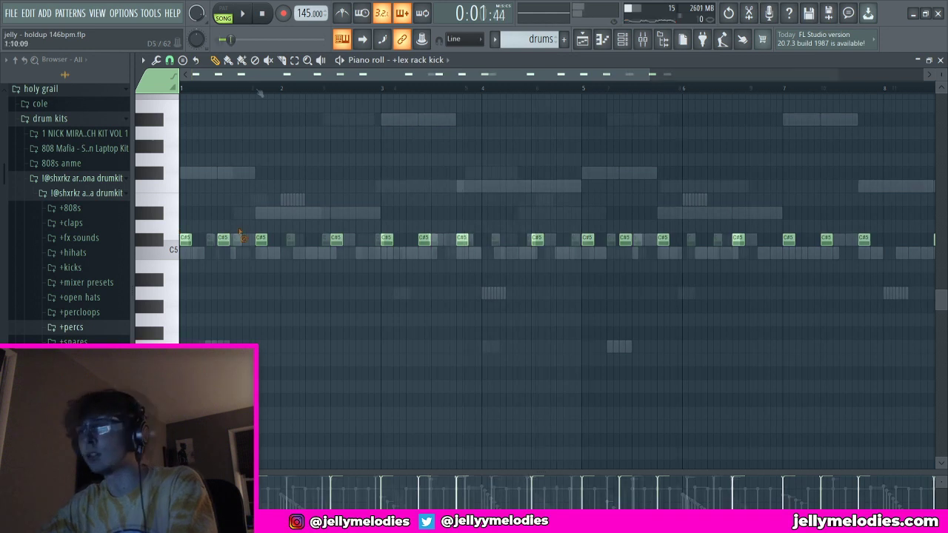
pyautogui.keyDown('ctrl'); pyautogui.scroll(-2, 174, 229); pyautogui.keyUp('ctrl')
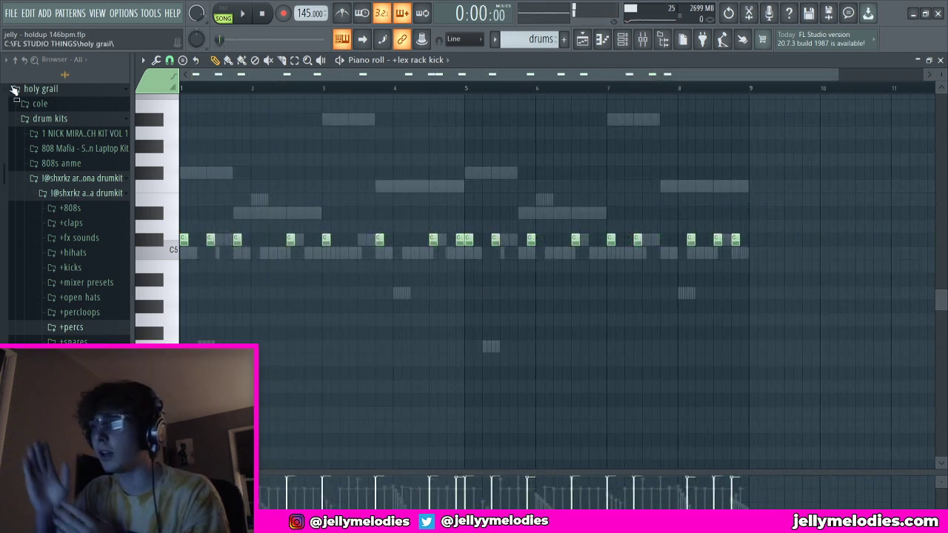
pyautogui.press('space')
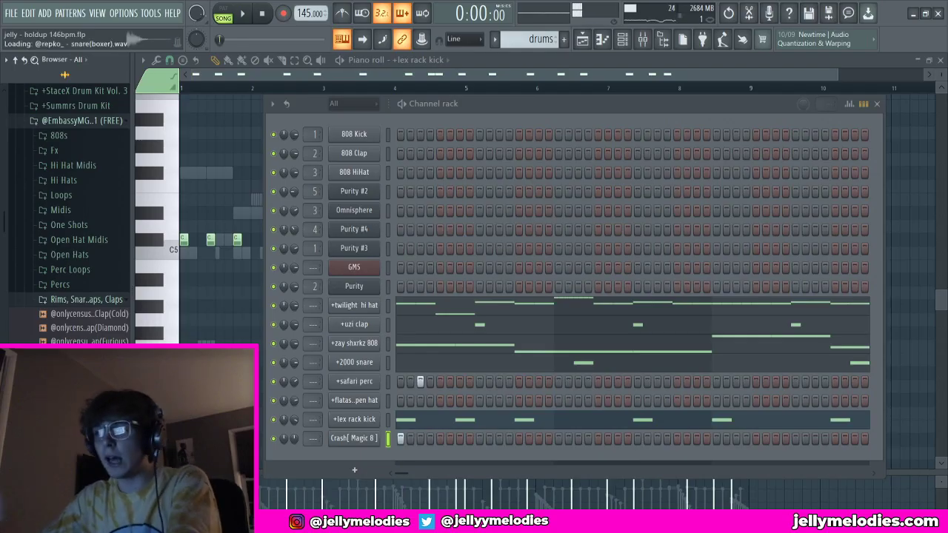
pyautogui.moveTo(333, 463); pyautogui.dragTo(354, 459)
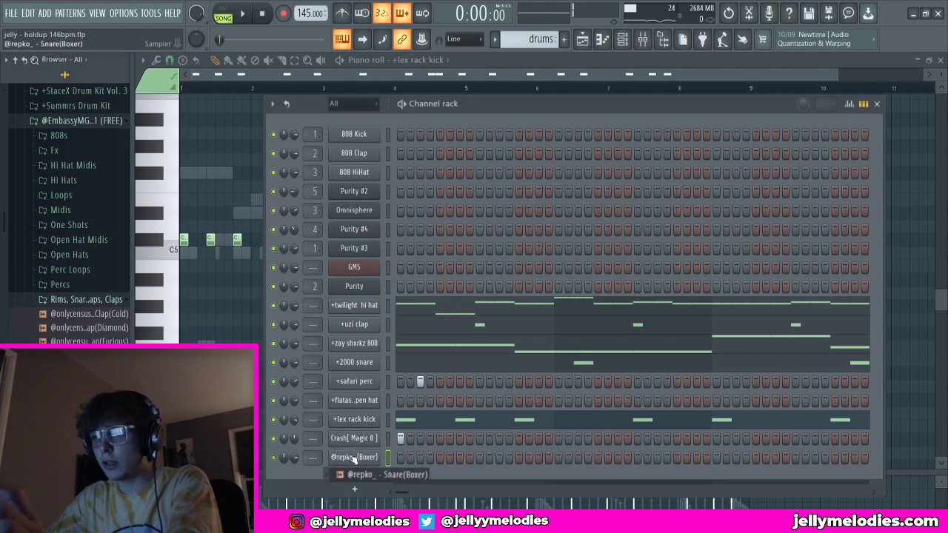
pyautogui.scroll(4, 113, 304)
pyautogui.click(96, 288)
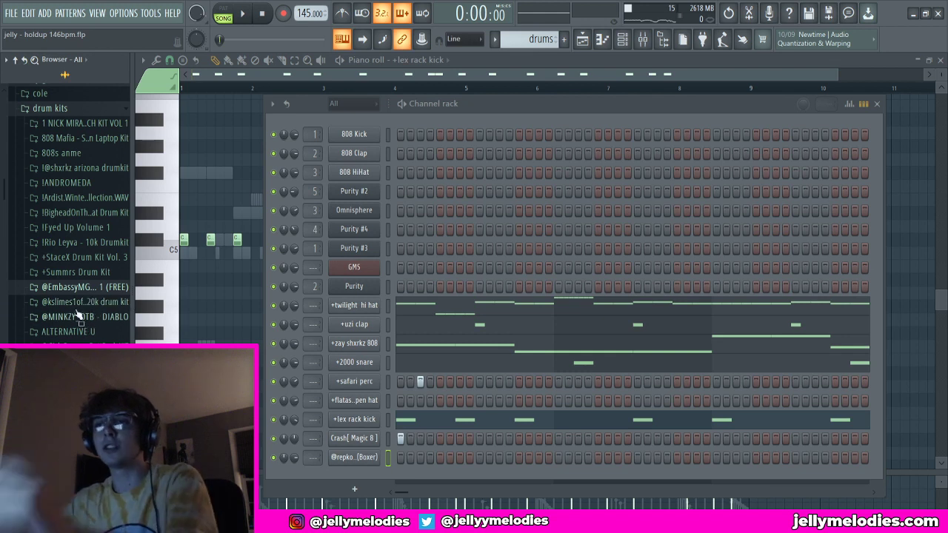
pyautogui.click(82, 167)
pyautogui.click(85, 182)
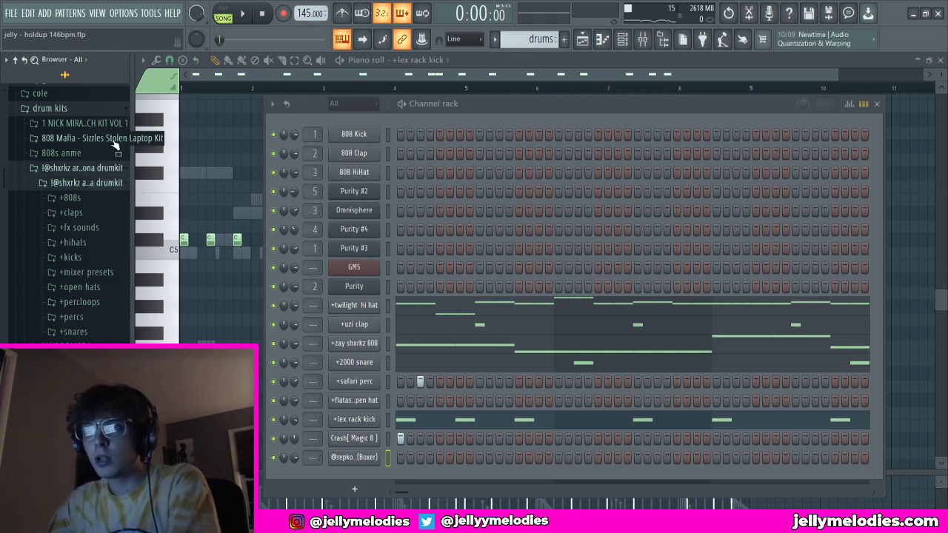
pyautogui.click(89, 212)
pyautogui.moveTo(429, 483); pyautogui.dragTo(430, 457)
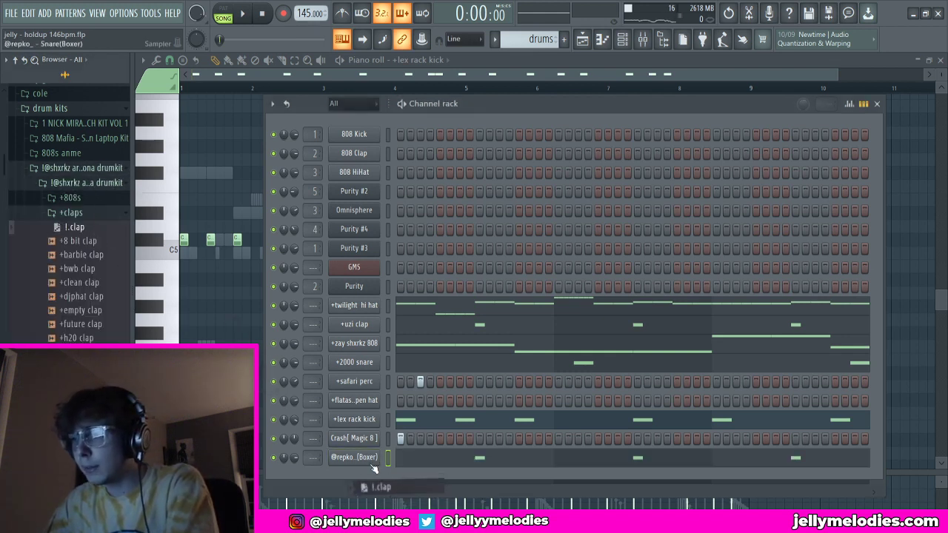
pyautogui.press('space')
pyautogui.click(97, 216)
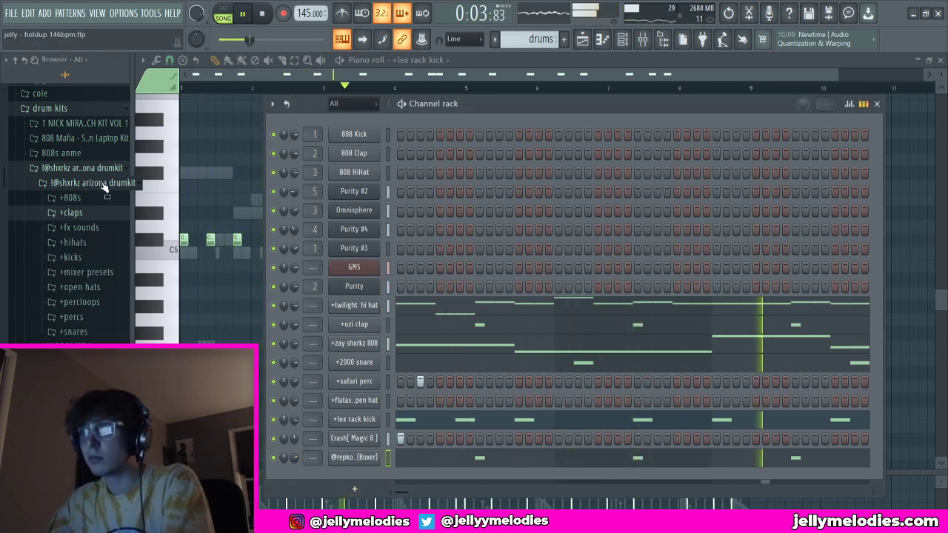
pyautogui.click(82, 168)
pyautogui.scroll(-2, 74, 291)
pyautogui.scroll(2, 72, 289)
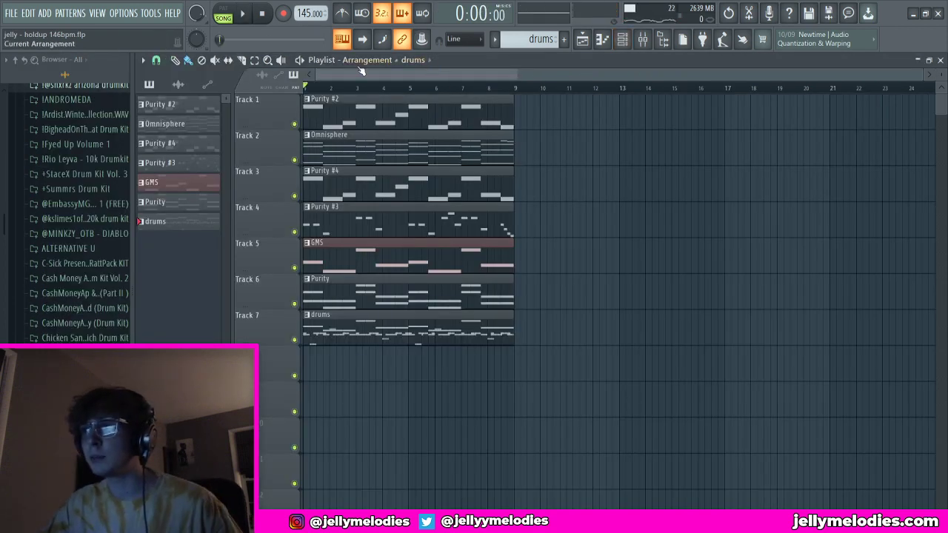
pyautogui.click(123, 12)
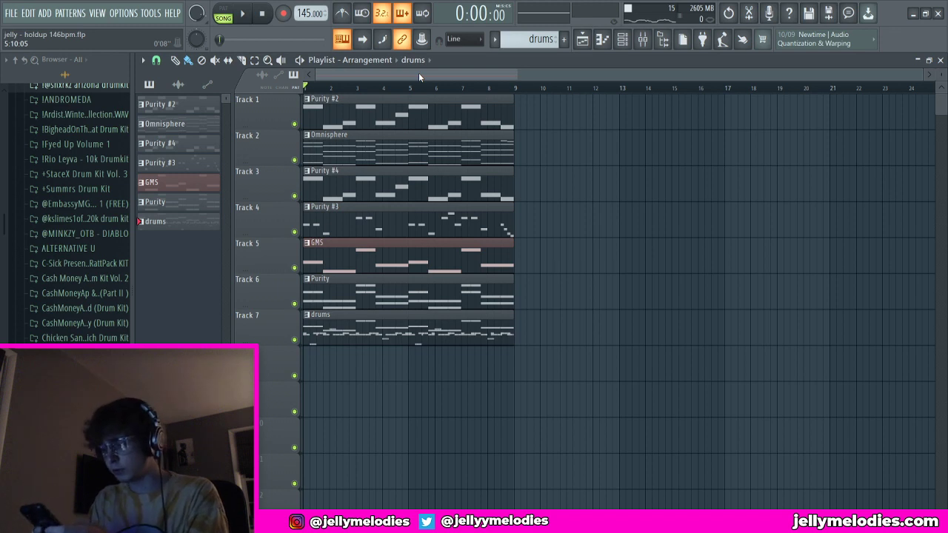
pyautogui.press('space')
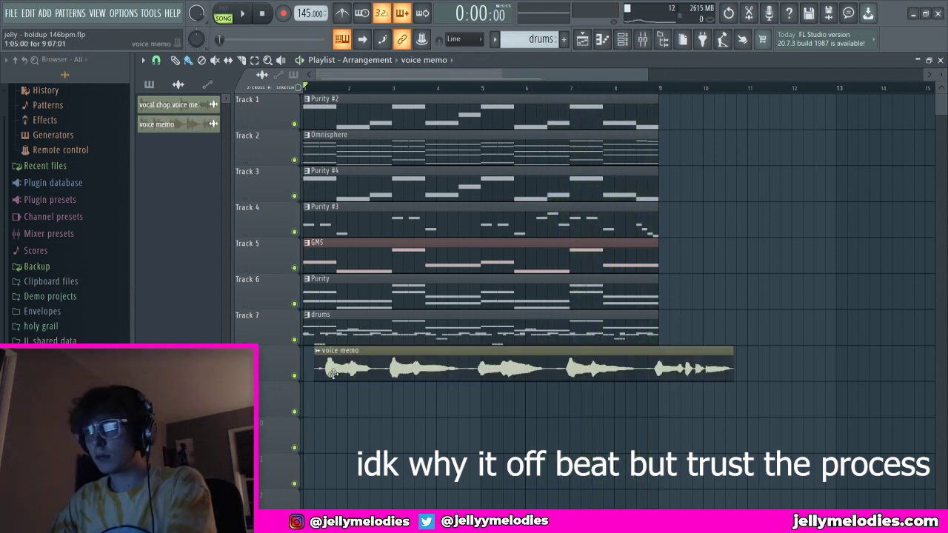
# Step: Align the voice memo clip with the start of bar 1 below the drums, trim it to bar 9, and play the song
pyautogui.scroll(2, 302, 262)
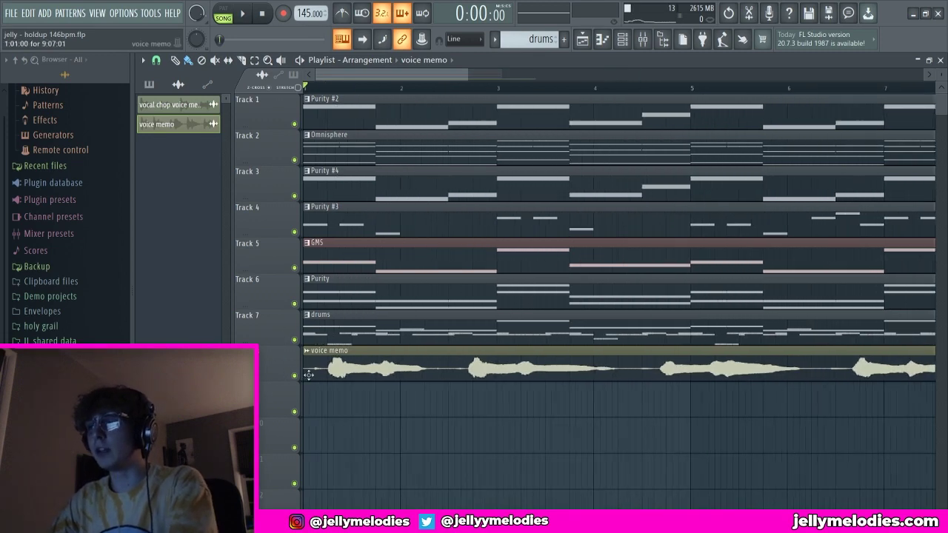
pyautogui.press('space')
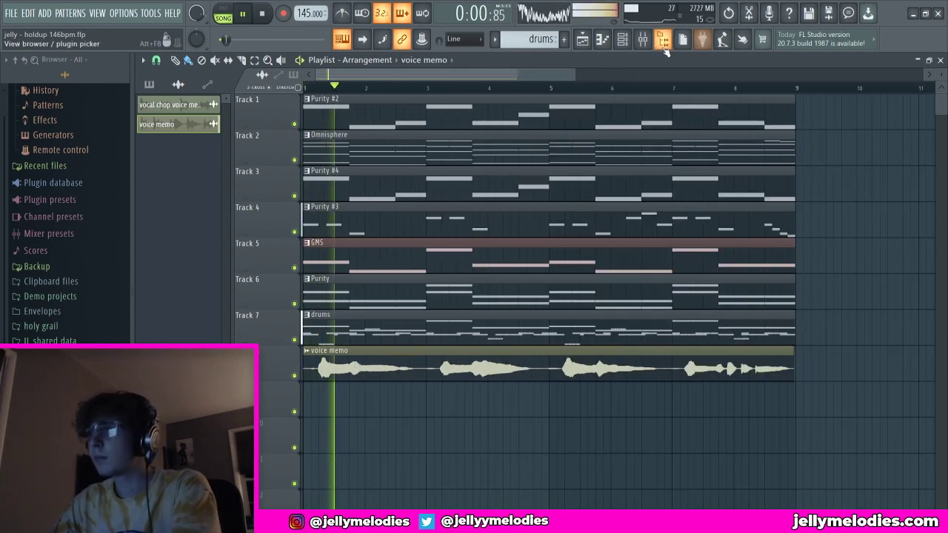
# Step: Route the voice memo clip to mixer insert 8
pyautogui.click(643, 38)
pyautogui.click(286, 245)
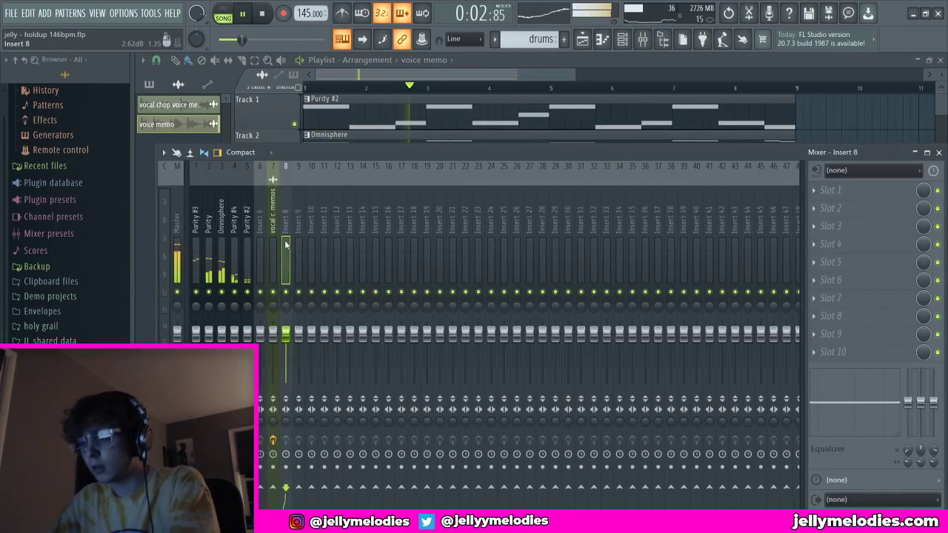
pyautogui.hotkey('ctrl', 'l')
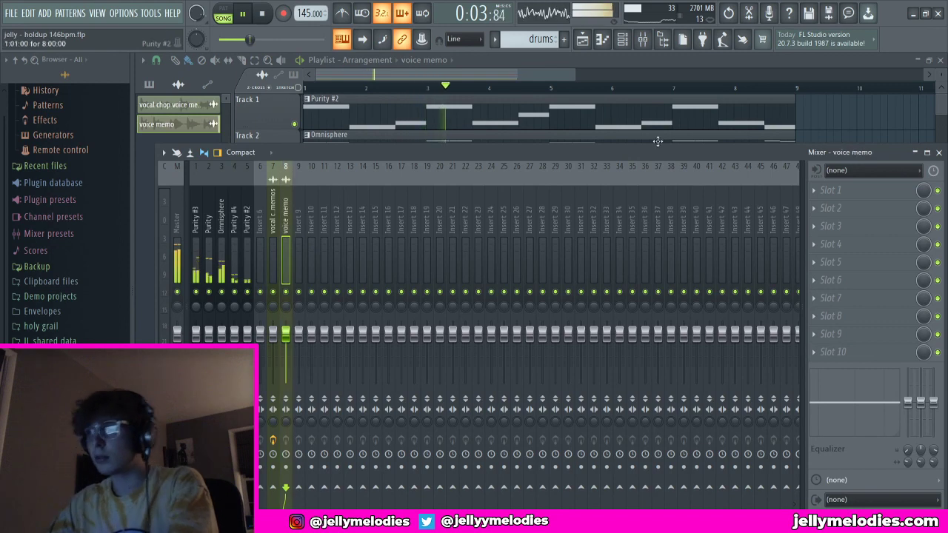
# Step: Add Fruity parametric EQ 2 to the voice memo track's first slot and cut the lows below about 200 Hz with band 1
pyautogui.click(829, 194)
pyautogui.click(697, 83)
pyautogui.press('space')
pyautogui.rightClick(228, 246)
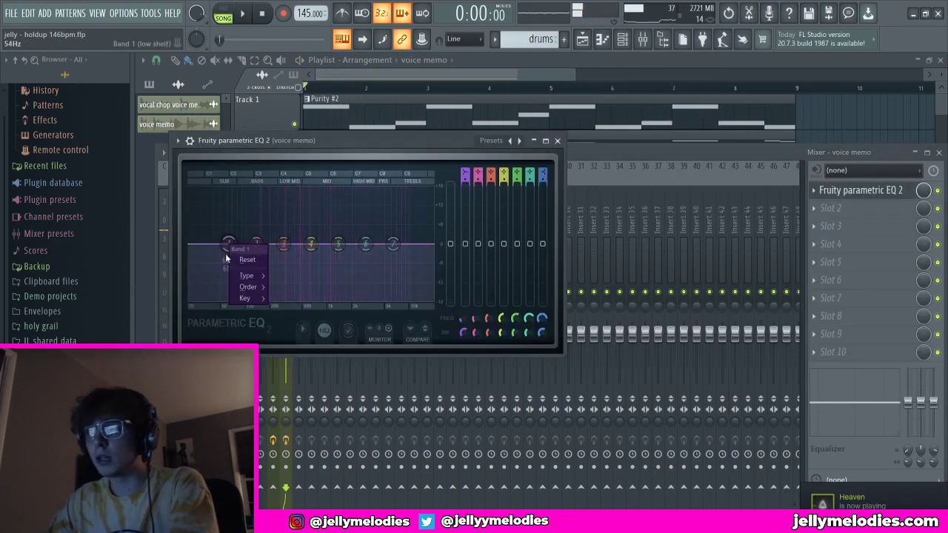
pyautogui.moveTo(253, 287)
pyautogui.click(285, 287)
pyautogui.moveTo(229, 245); pyautogui.dragTo(274, 302)
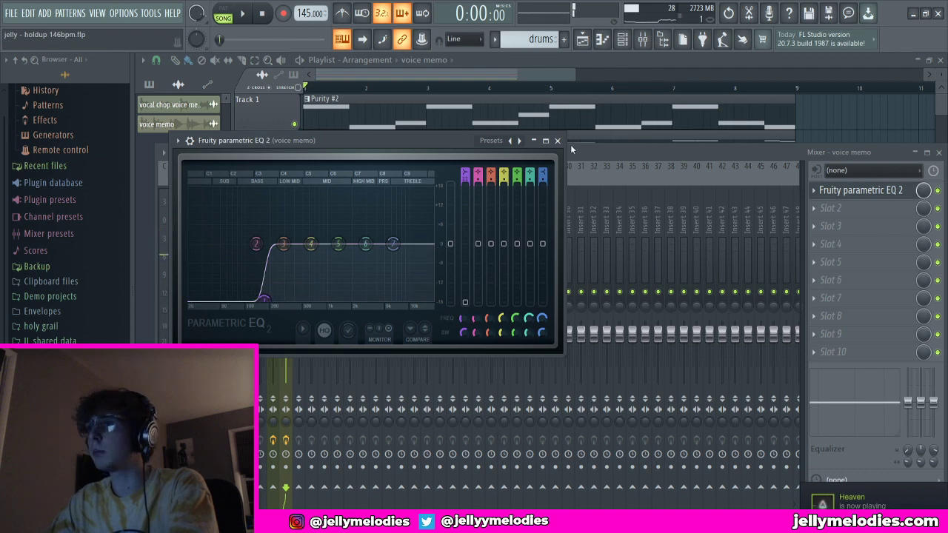
pyautogui.click(558, 140)
# Step: Load Auto-Tune_81 in the voice memo track's second slot and look over the Omnisphere pattern's notes to determine the key
pyautogui.click(831, 208)
pyautogui.click(544, 44)
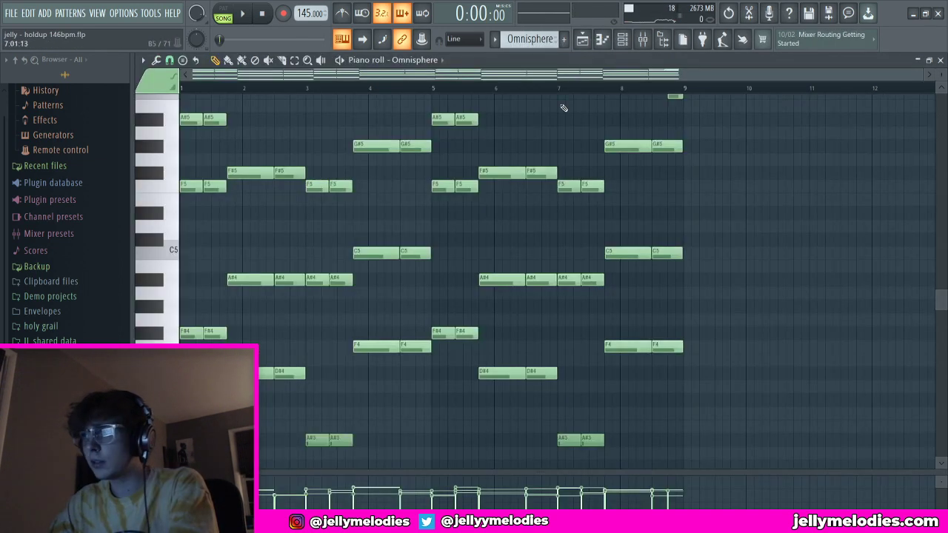
pyautogui.click(583, 40)
pyautogui.click(623, 40)
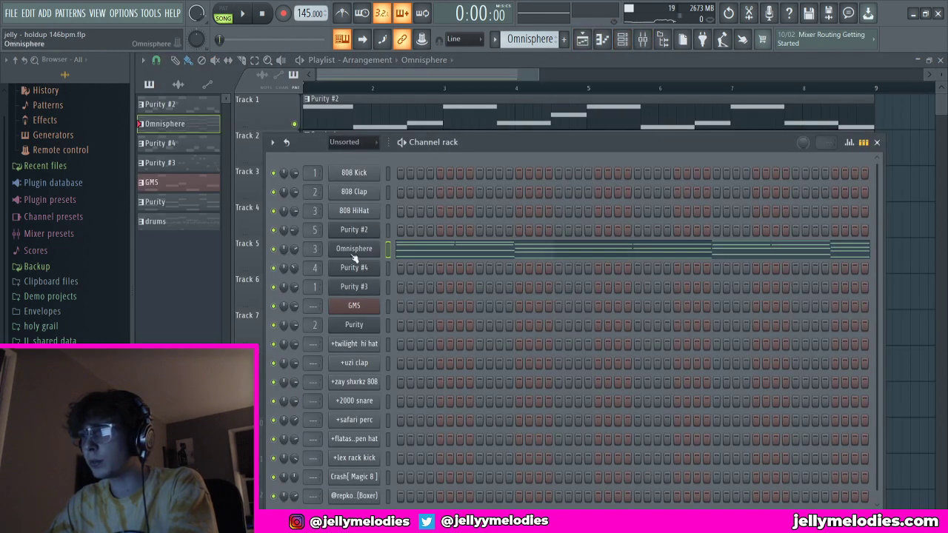
pyautogui.click(643, 40)
# Step: Set the voice memo's Auto-Tune key to F# and its scale to Major
pyautogui.click(878, 209)
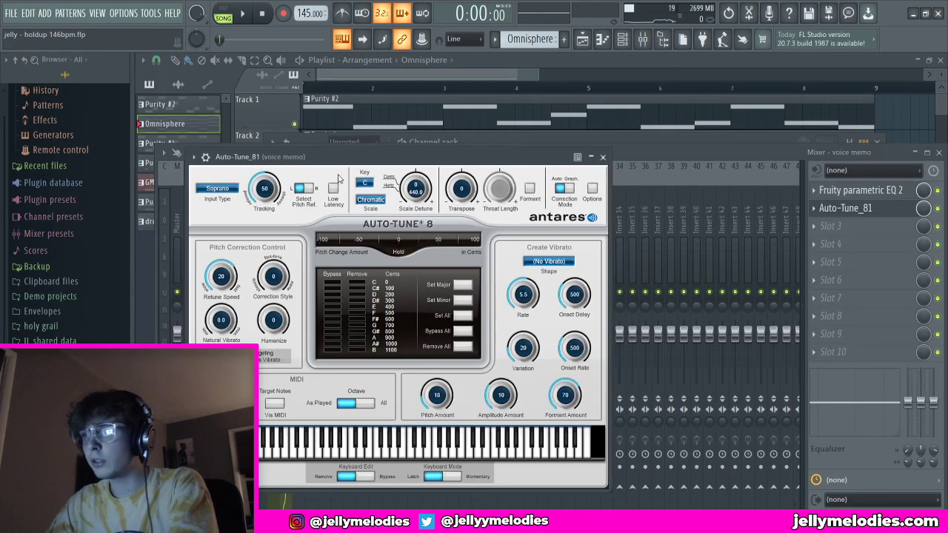
pyautogui.click(365, 183)
pyautogui.click(376, 259)
pyautogui.click(370, 199)
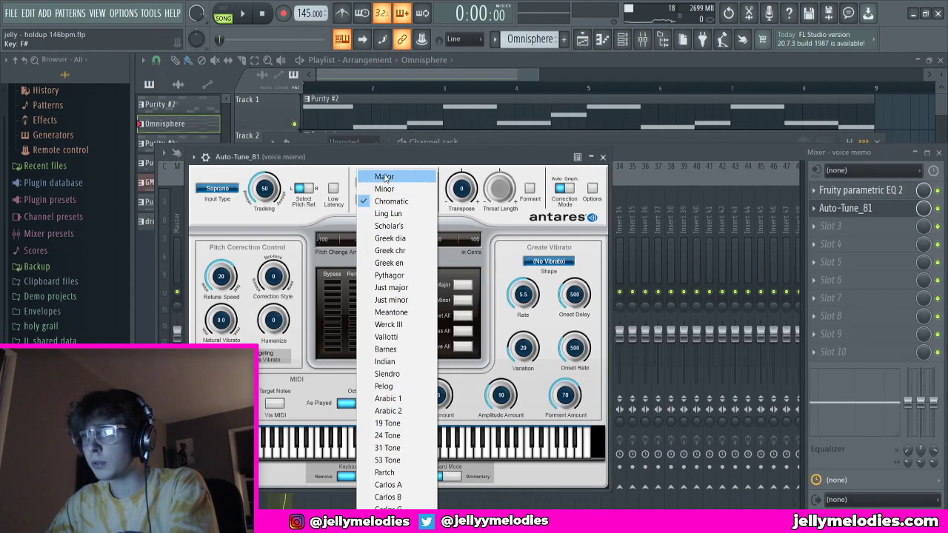
pyautogui.click(389, 177)
pyautogui.moveTo(469, 161); pyautogui.dragTo(487, 154)
# Step: Play the song from the start to hear the auto-tuned voice memo
pyautogui.press('space')
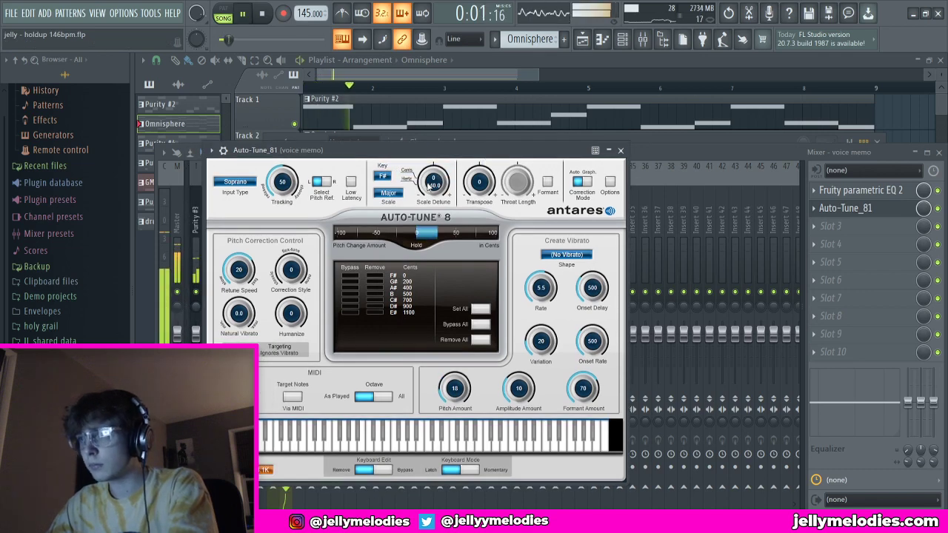
pyautogui.moveTo(339, 151); pyautogui.dragTo(354, 151)
pyautogui.press('space')
pyautogui.press('space')
pyautogui.click(347, 119)
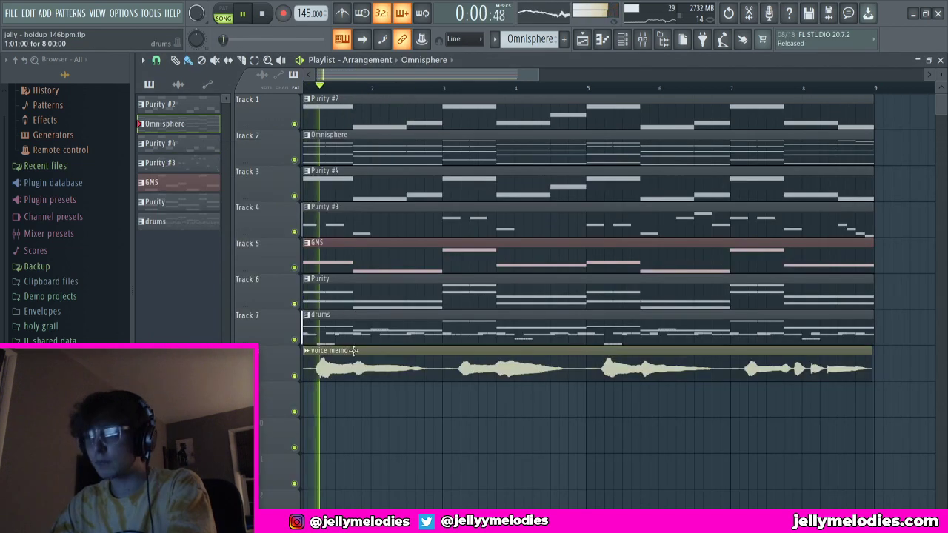
# Step: In the voice memo's parametric EQ, cut the highs above about 2 kHz with band 7 and move band 1 to 251 Hz
pyautogui.click(644, 41)
pyautogui.click(859, 190)
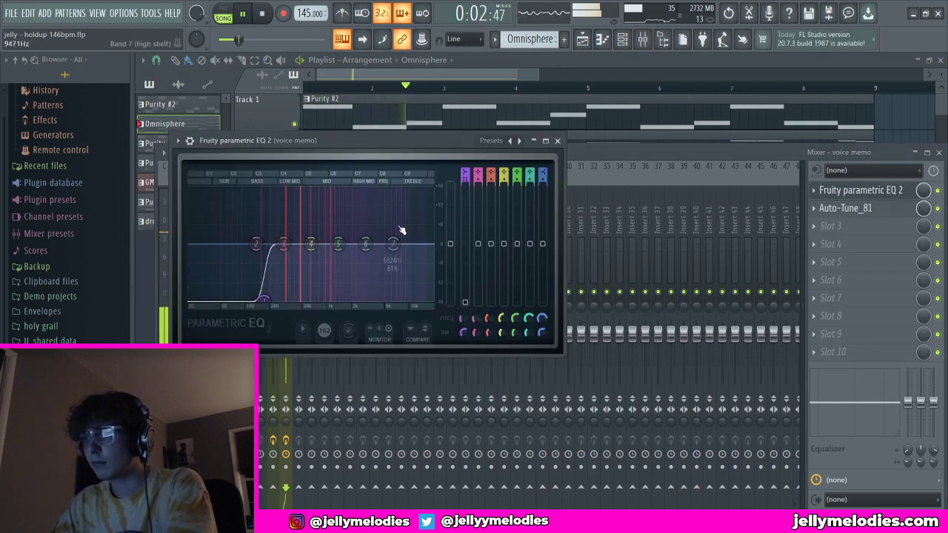
pyautogui.rightClick(394, 245)
pyautogui.moveTo(415, 287)
pyautogui.click(454, 287)
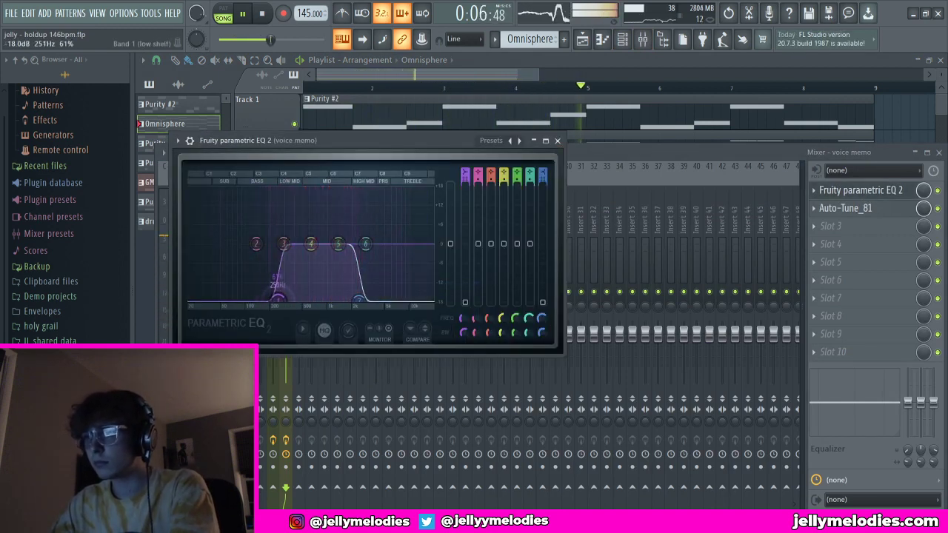
pyautogui.click(557, 141)
# Step: Add TAL-Reverb-2-64 to the voice memo track's third slot and set its wet level to -11.9 dB
pyautogui.click(837, 229)
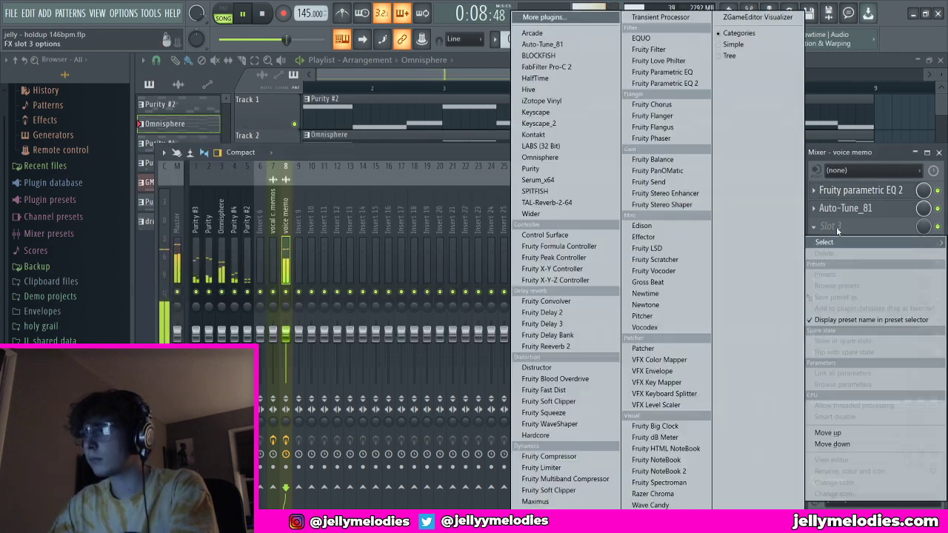
pyautogui.click(561, 18)
pyautogui.write('tal')
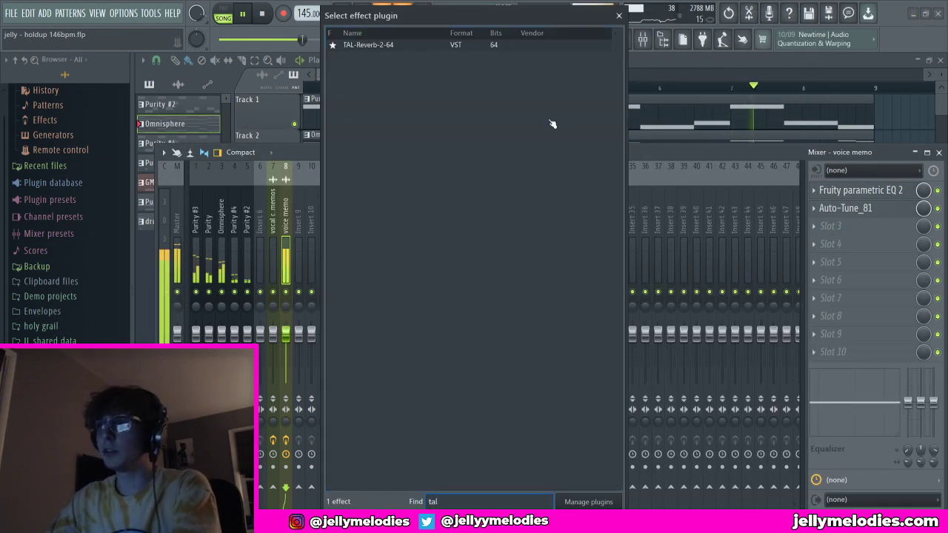
pyautogui.doubleClick(515, 45)
pyautogui.press('space')
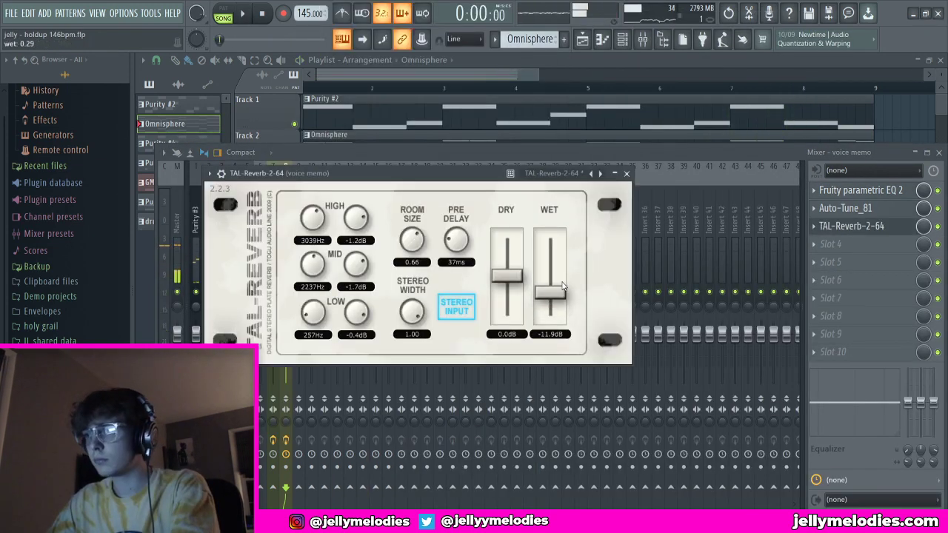
# Step: Lower the voice memo mixer track's volume to 82% and check its channel settings while playing the song
pyautogui.click(628, 174)
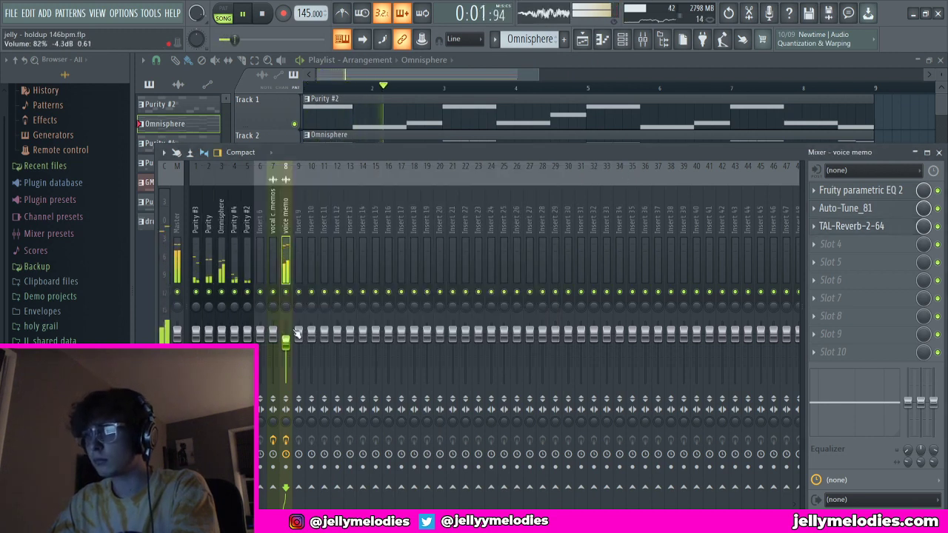
pyautogui.click(454, 79)
pyautogui.doubleClick(389, 359)
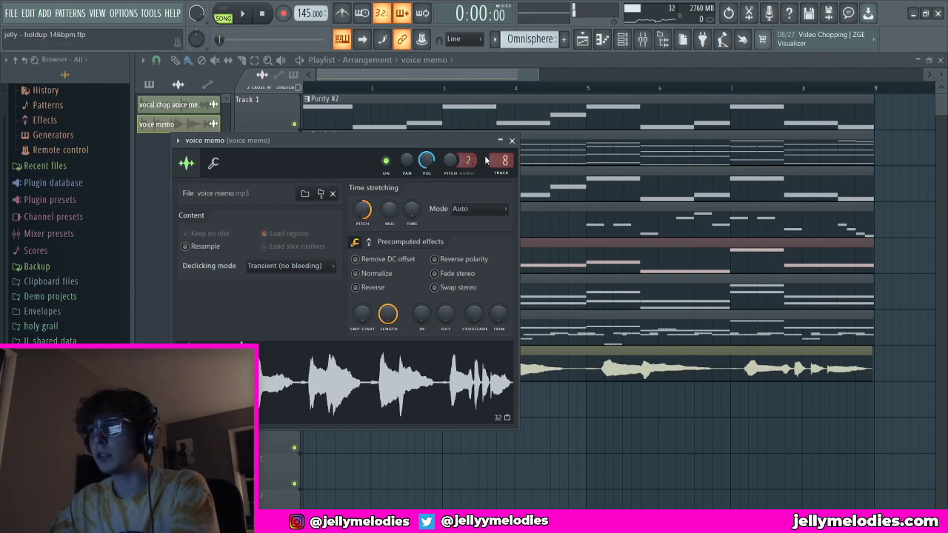
pyautogui.click(512, 141)
pyautogui.press('space')
pyautogui.doubleClick(386, 369)
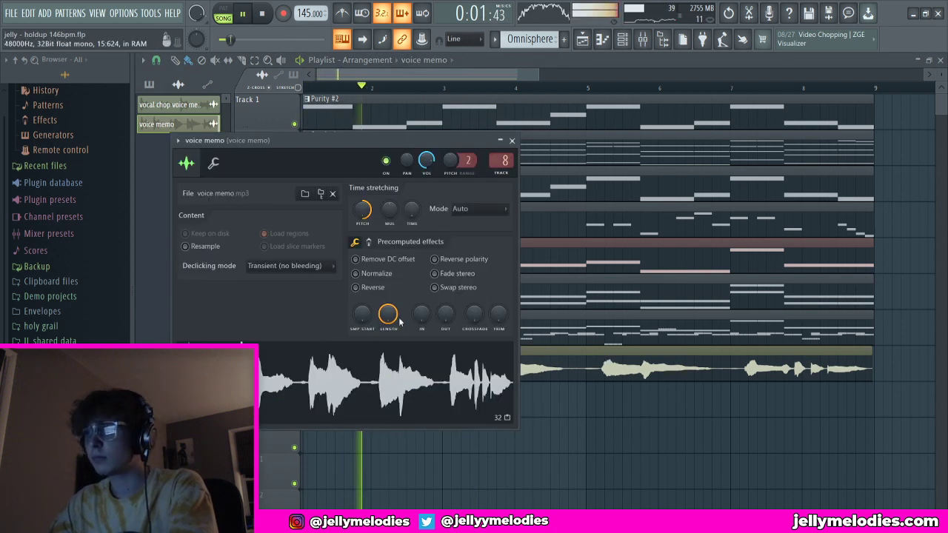
pyautogui.click(512, 141)
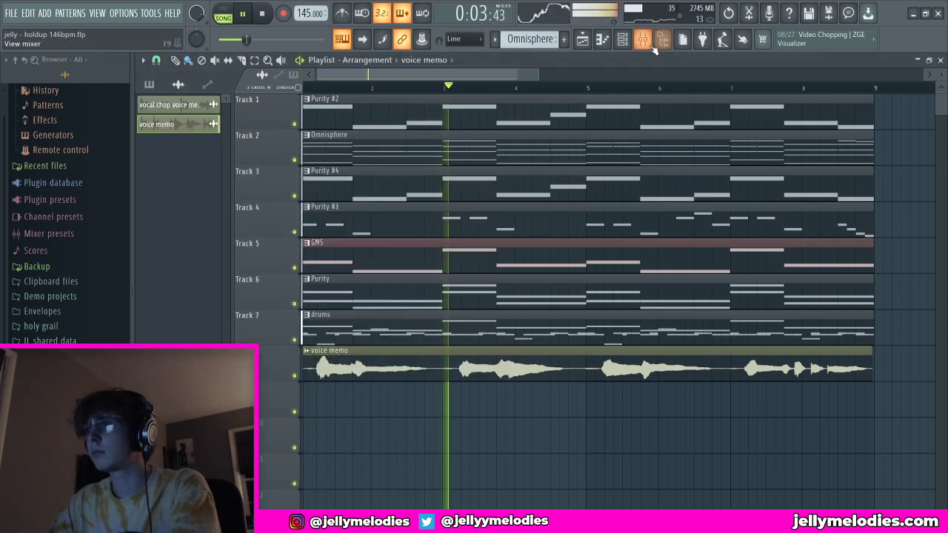
# Step: Add Fruity Filter to the voice memo track's fourth slot and adjust its low pass during playback
pyautogui.click(643, 40)
pyautogui.click(854, 245)
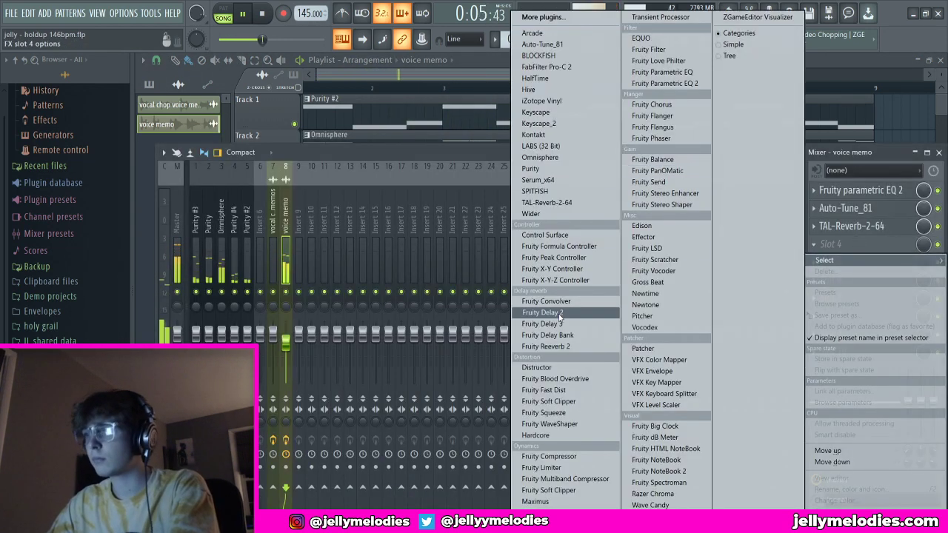
pyautogui.click(540, 16)
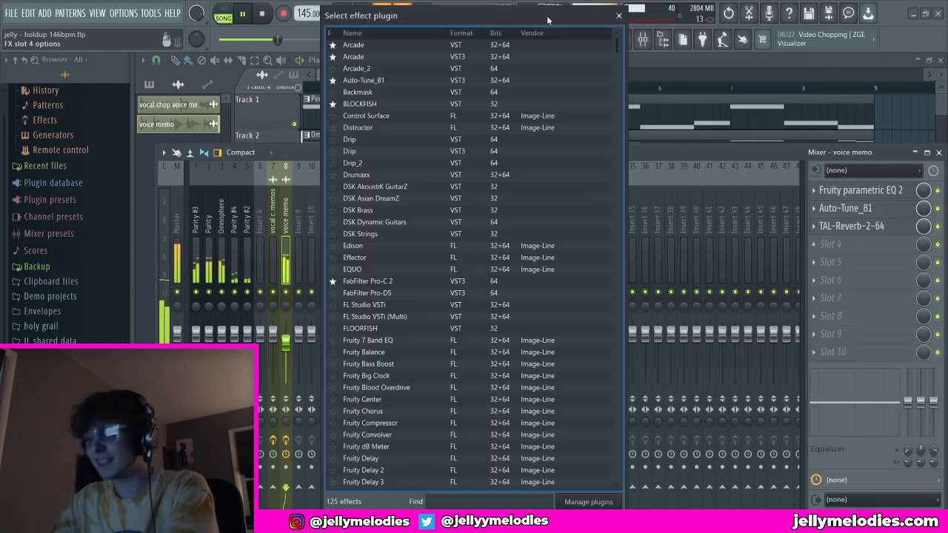
pyautogui.write('tal')
pyautogui.press('BackSpace')
pyautogui.press('BackSpace')
pyautogui.press('BackSpace')
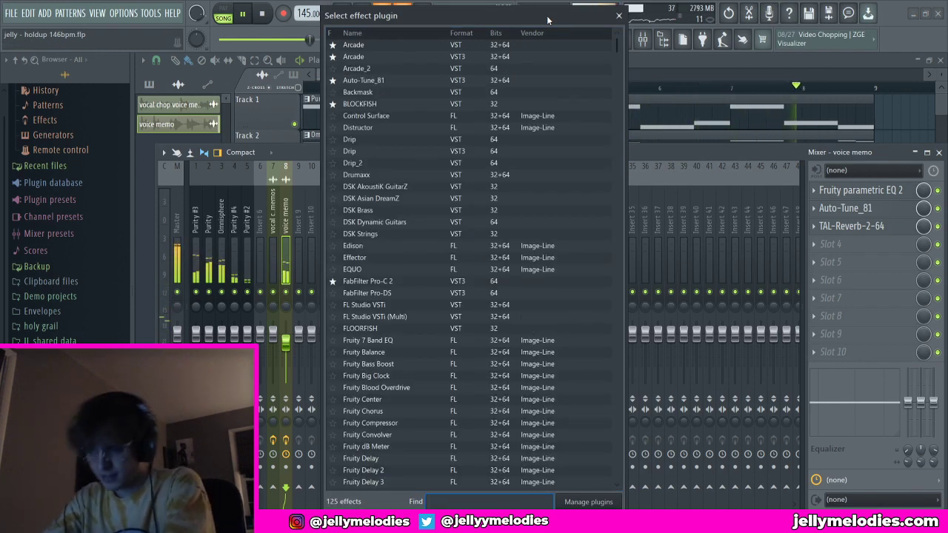
pyautogui.write('fi')
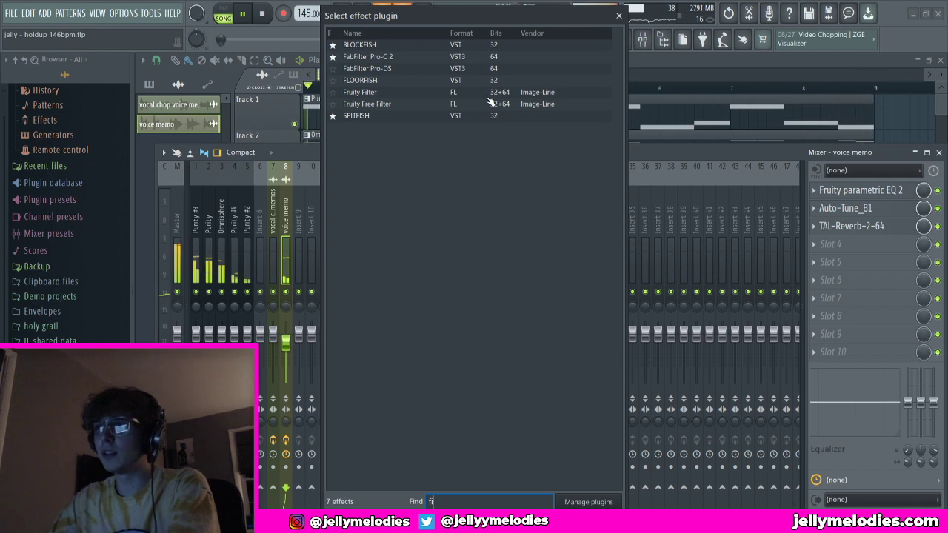
pyautogui.doubleClick(488, 95)
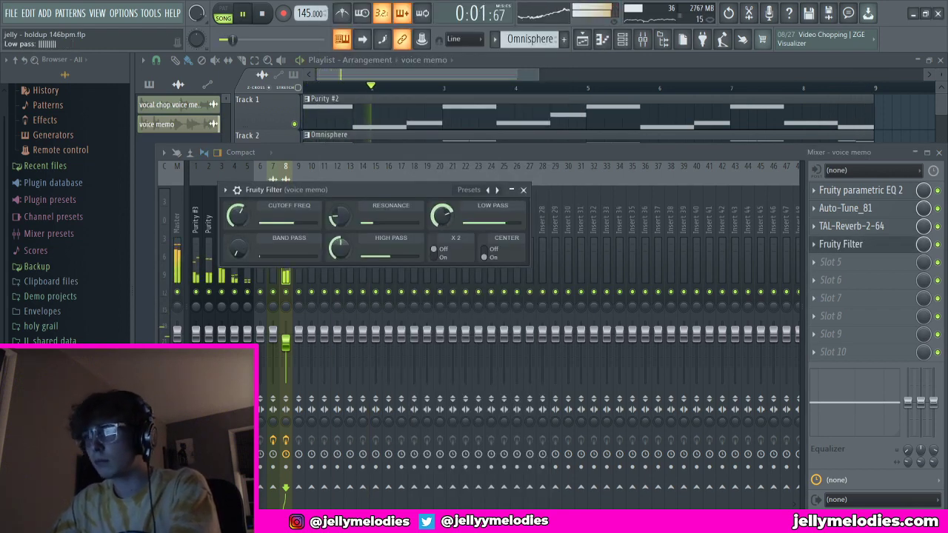
pyautogui.press('space')
pyautogui.click(865, 245)
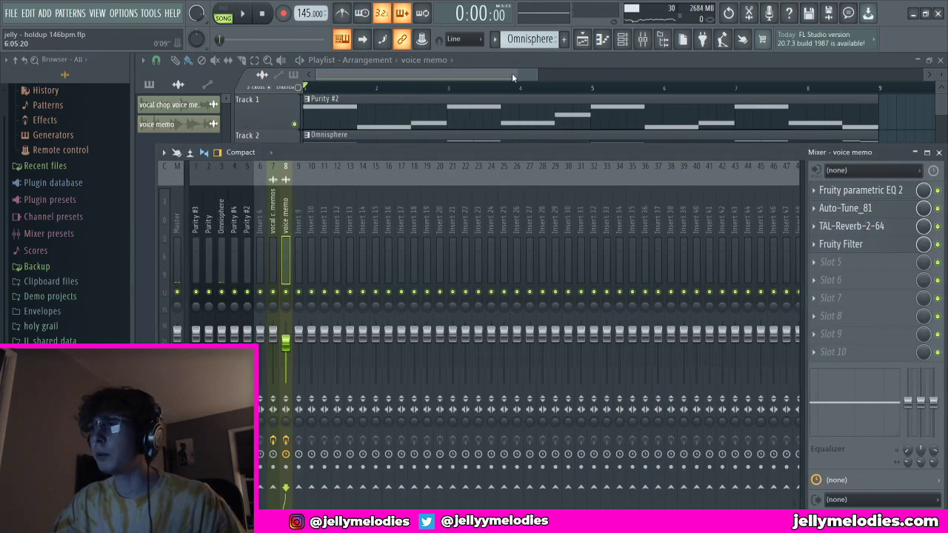
# Step: Play the song from the start and set the voice memo's channel volume to 64%
pyautogui.press('F9')
pyautogui.click(643, 38)
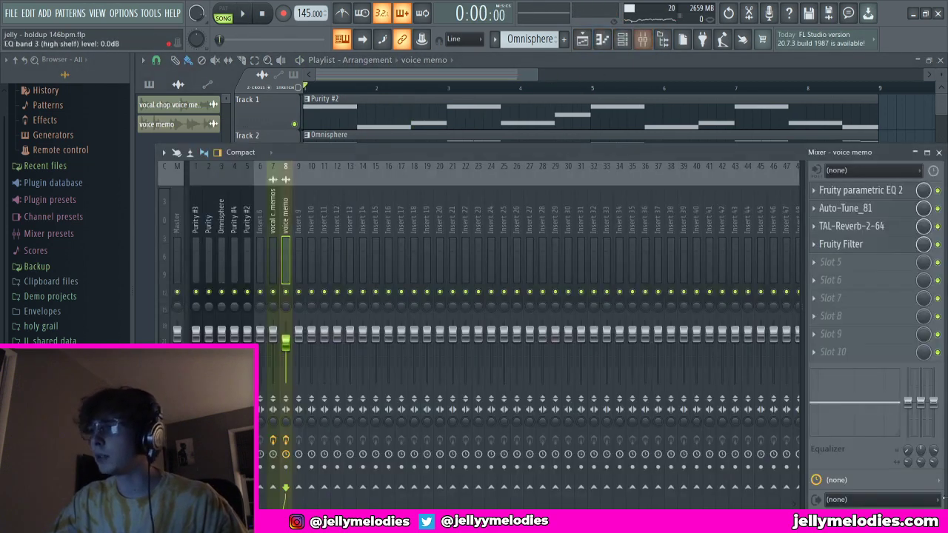
pyautogui.press('F9')
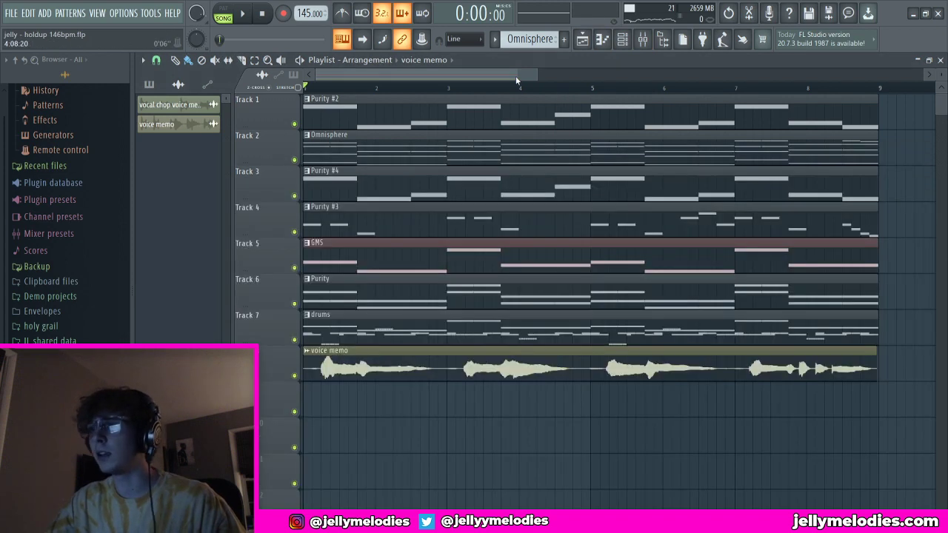
pyautogui.press('space')
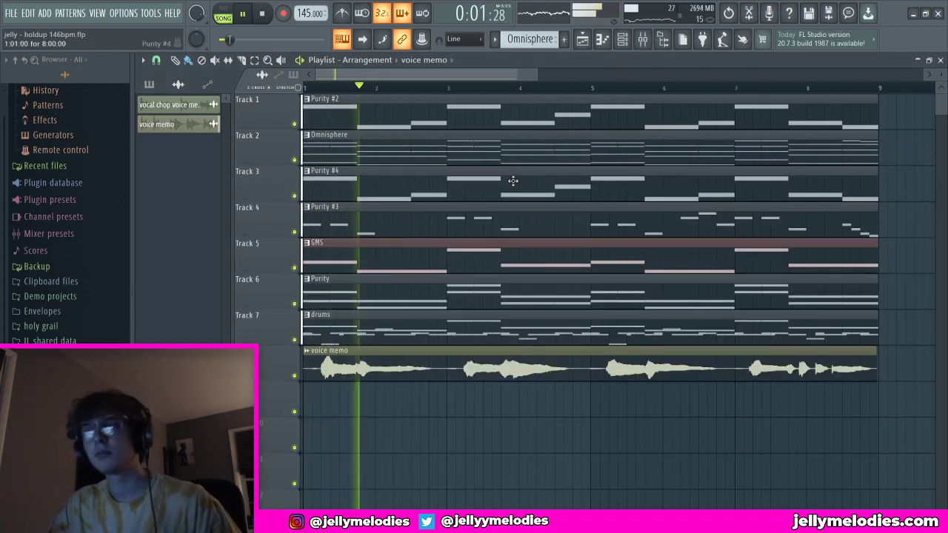
pyautogui.doubleClick(417, 356)
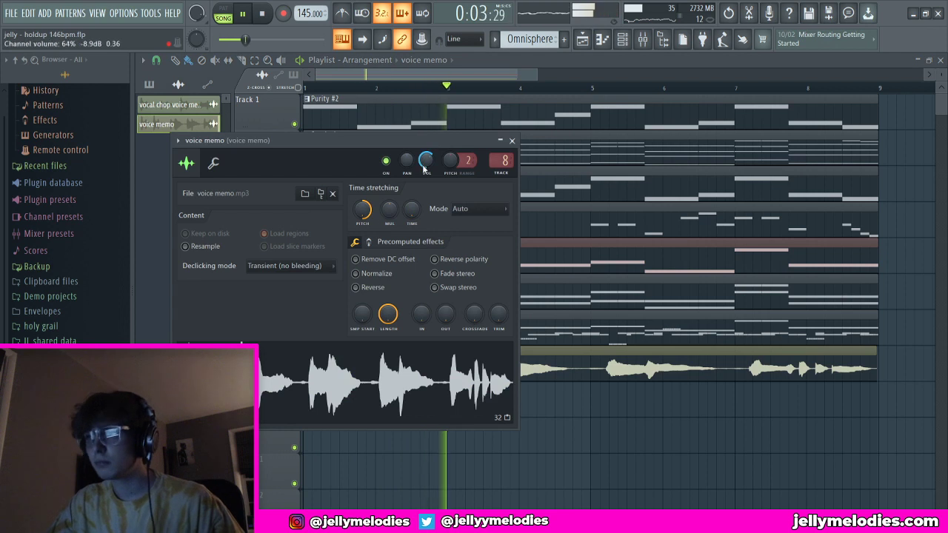
pyautogui.click(512, 140)
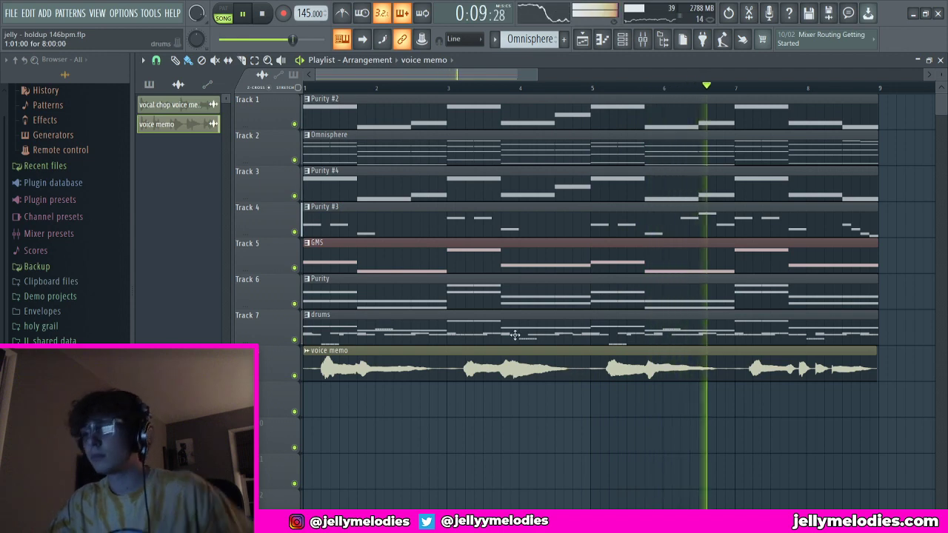
# Step: Select all playlist clips and duplicate them three times to extend the arrangement to bar 33
pyautogui.scroll(-4, 533, 364)
pyautogui.click(675, 376)
pyautogui.rightClick(674, 376)
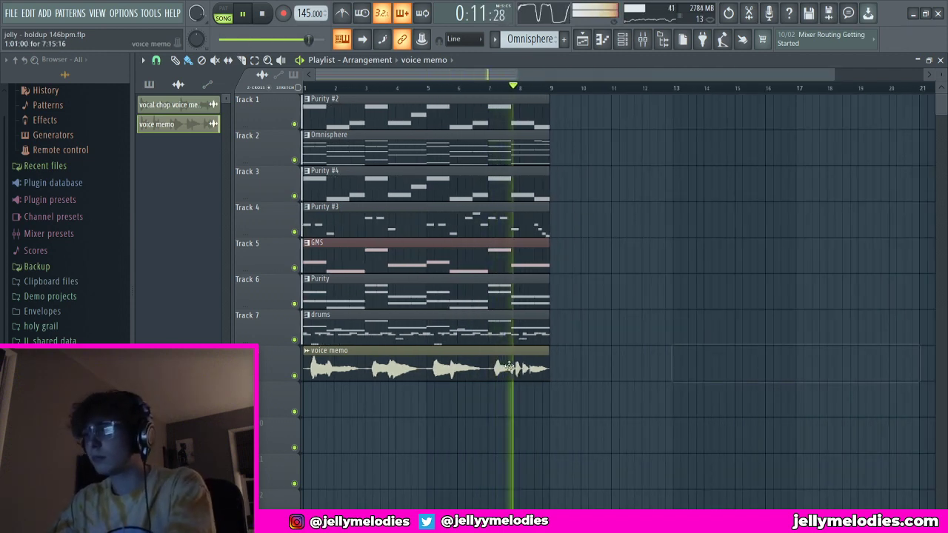
pyautogui.press('space')
pyautogui.scroll(-1, 530, 319)
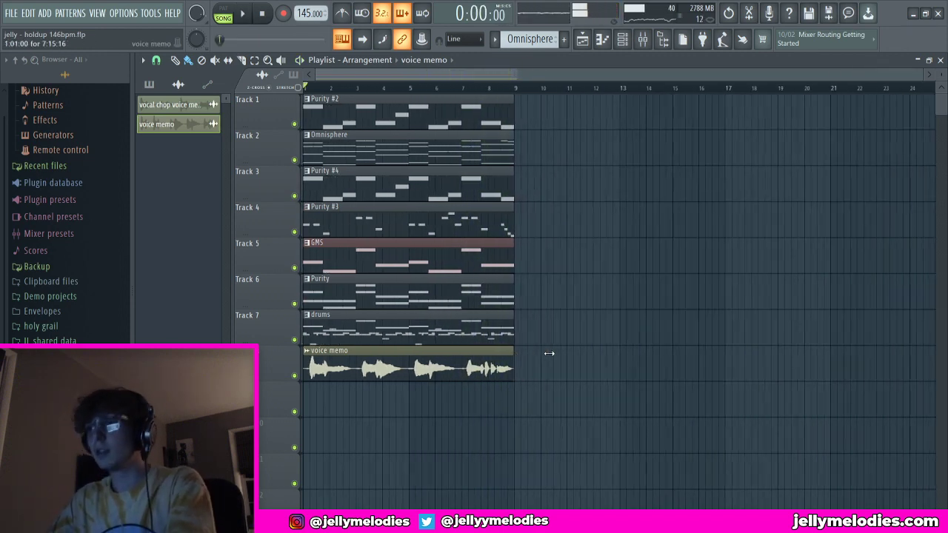
pyautogui.hotkey('ctrl', 'a')
pyautogui.hotkey('ctrl', 'b')
pyautogui.hotkey('ctrl', 'b')
pyautogui.hotkey('ctrl', 'b')
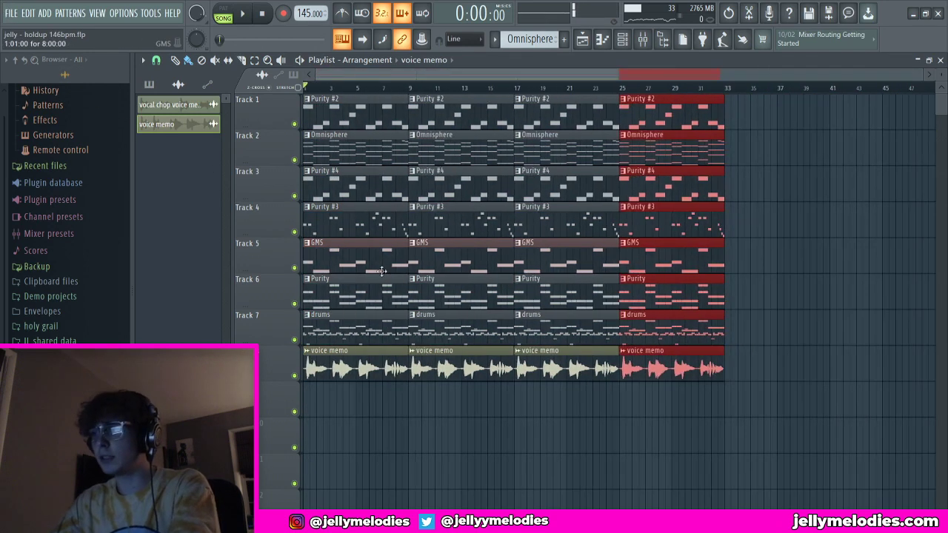
# Step: Thin out the first eight bars around the Purity clip and add Wider to the Purity mixer track's third slot
pyautogui.rightClick(348, 266)
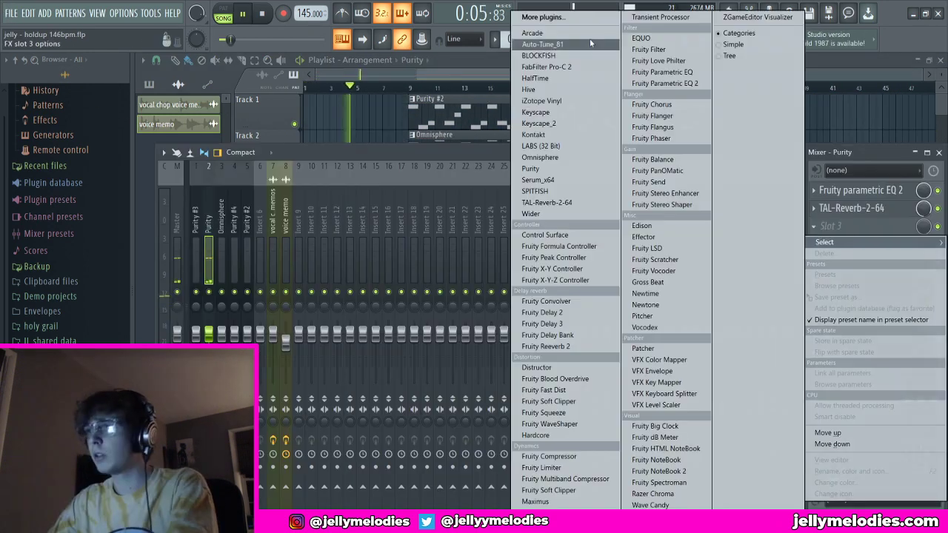
pyautogui.click(455, 29)
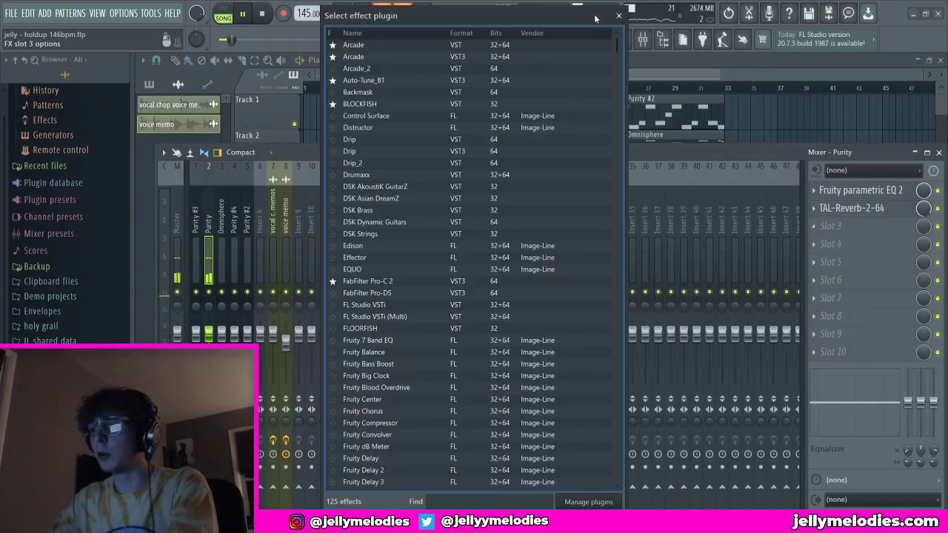
pyautogui.write('wider')
pyautogui.doubleClick(527, 45)
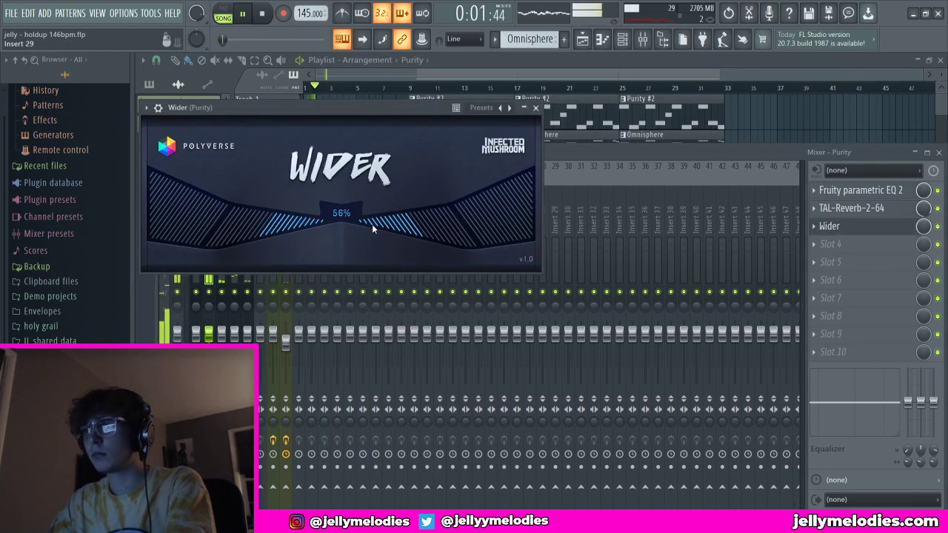
# Step: Try different widths in the Purity track's Wider effect and set it to 114%
pyautogui.moveTo(365, 224); pyautogui.dragTo(326, 158)
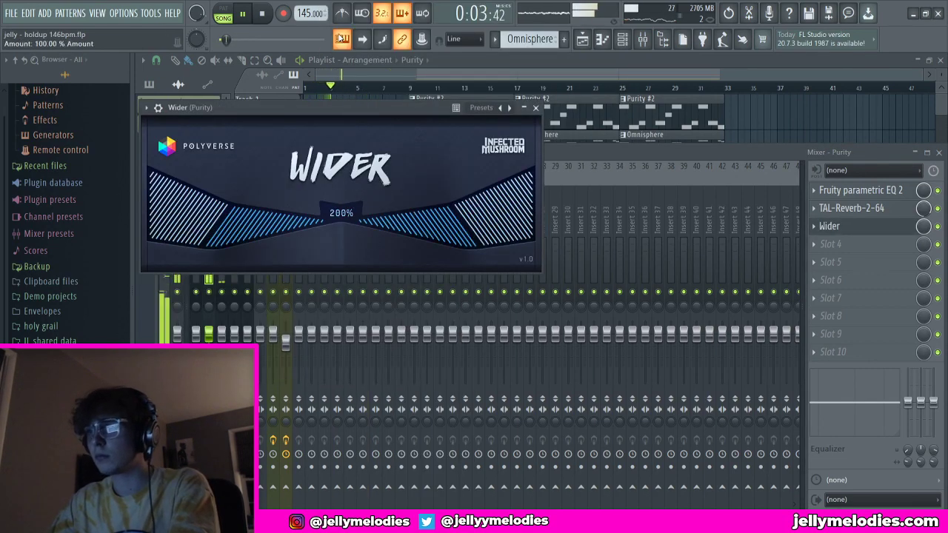
pyautogui.moveTo(342, 247); pyautogui.dragTo(344, 304)
pyautogui.moveTo(337, 216); pyautogui.dragTo(331, 195)
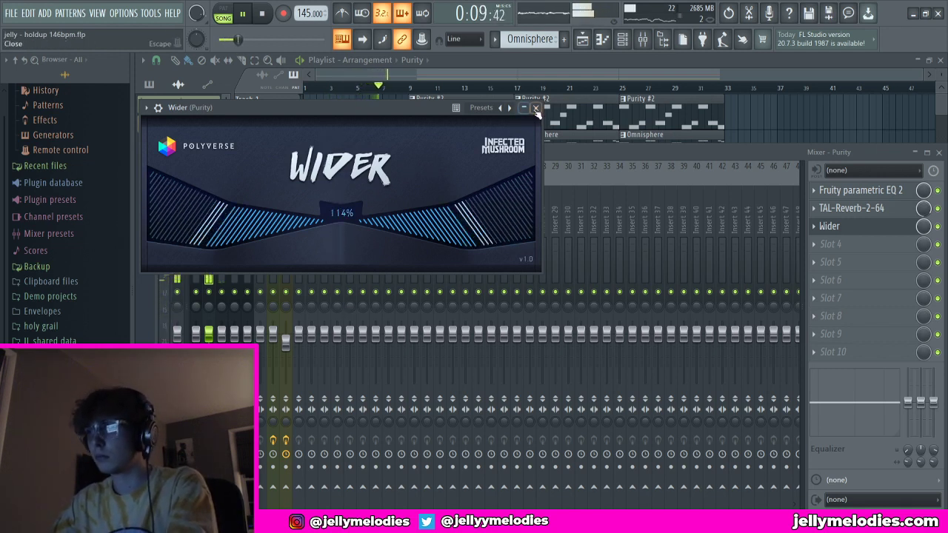
pyautogui.click(537, 111)
pyautogui.press('F9')
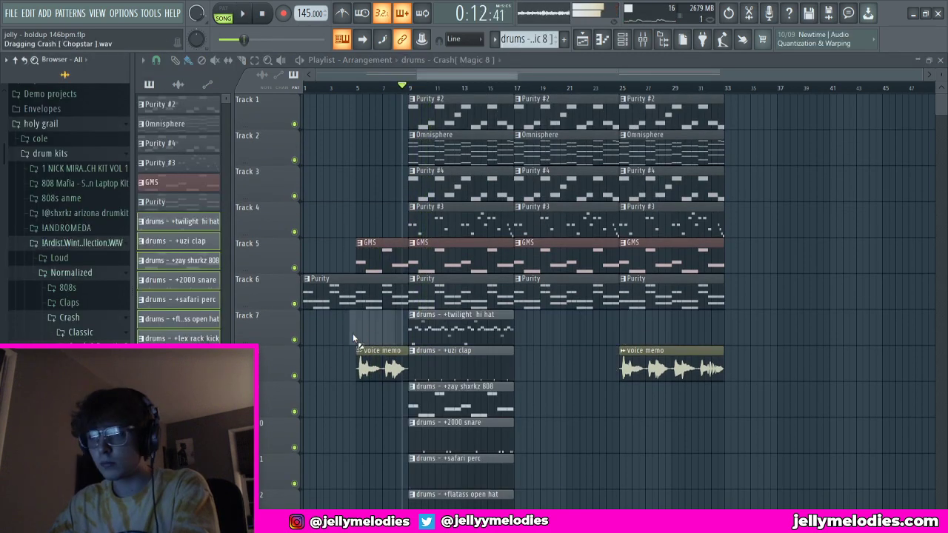
# Step: Place the Crash [ Chopstar ] sample on track 7, reverse it to end at bar 9, and play from bar 7
pyautogui.moveTo(352, 334); pyautogui.dragTo(365, 332)
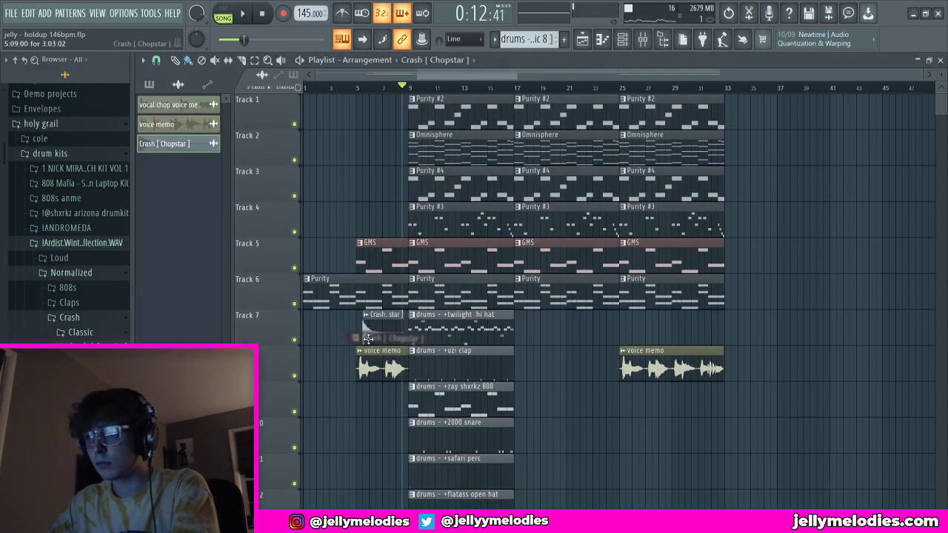
pyautogui.doubleClick(373, 331)
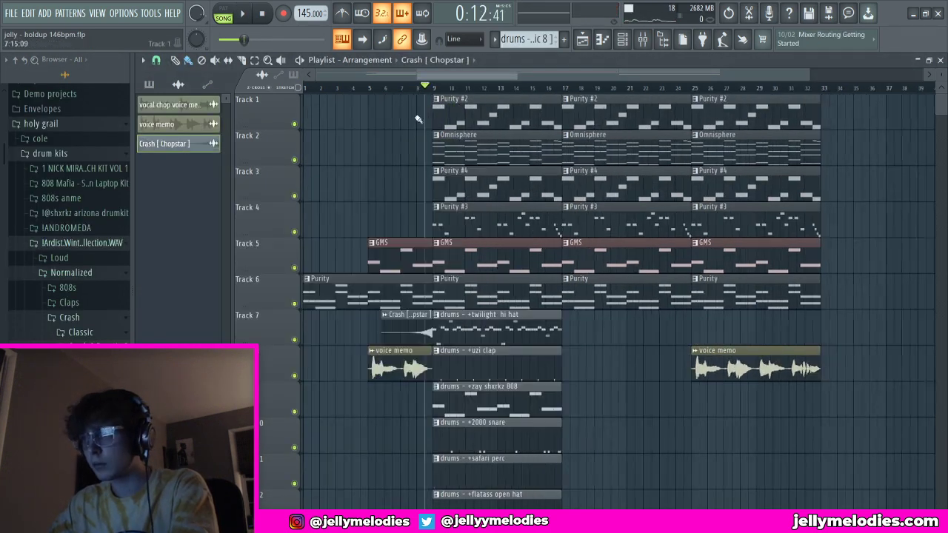
pyautogui.click(408, 89)
pyautogui.press('space')
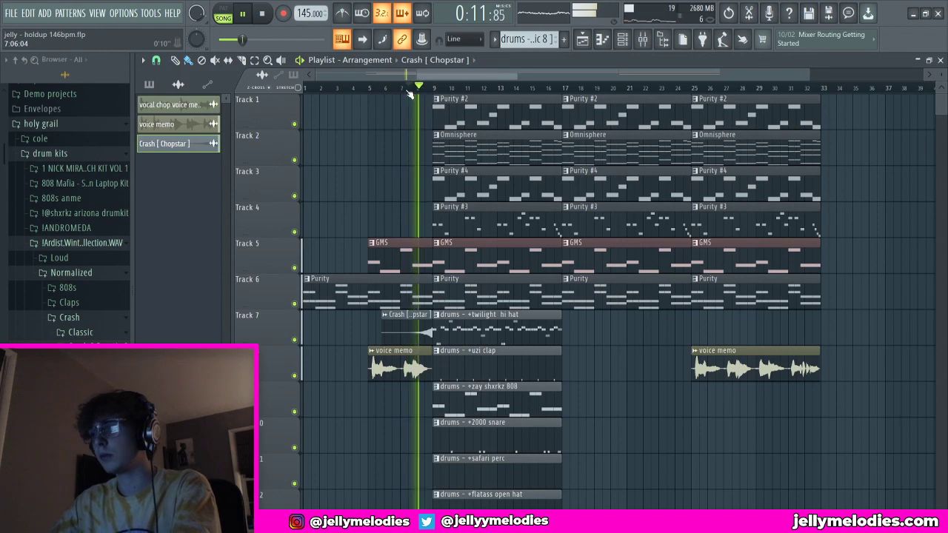
pyautogui.doubleClick(413, 326)
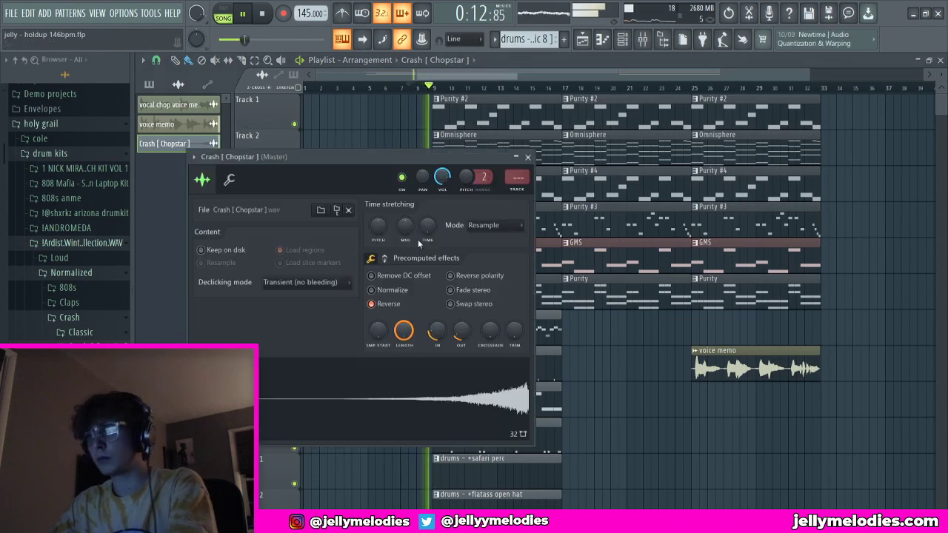
pyautogui.click(528, 157)
# Step: Repeat the drum clips at bar 17, remove +lex rack kick from the bar 9 section and place it on track 13 at bar 17
pyautogui.scroll(3, 426, 377)
pyautogui.scroll(-2, 471, 364)
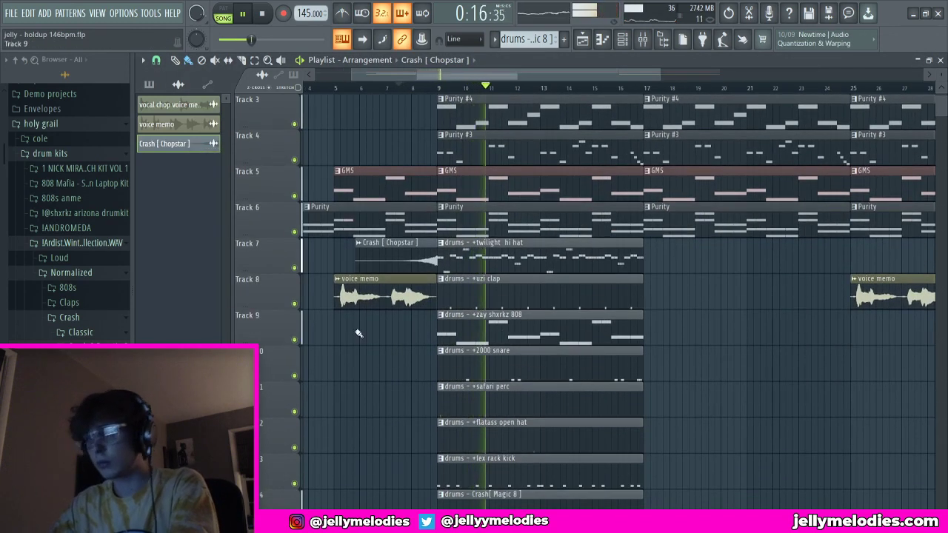
pyautogui.scroll(2, 511, 311)
pyautogui.scroll(-3, 518, 307)
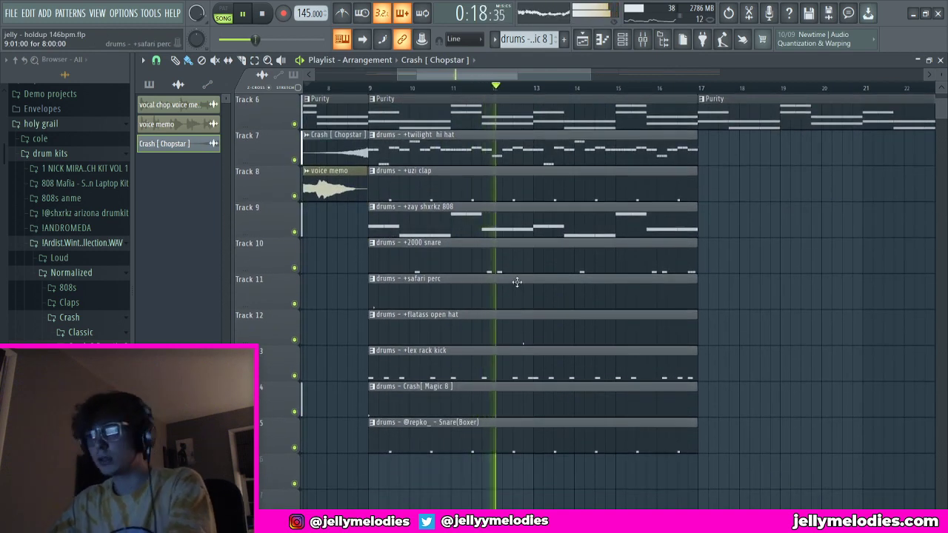
pyautogui.scroll(-3, 530, 370)
pyautogui.scroll(1, 493, 396)
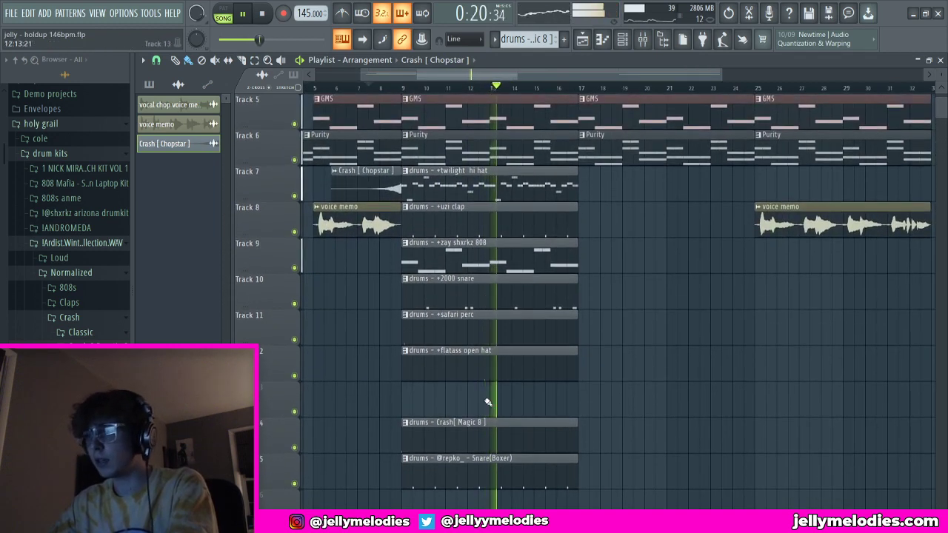
pyautogui.scroll(-2, 491, 396)
pyautogui.scroll(4, 511, 400)
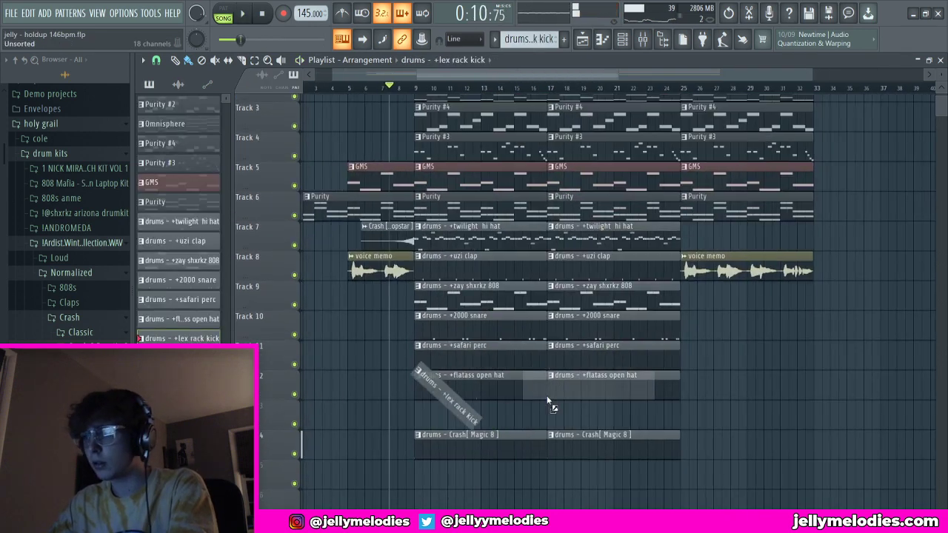
pyautogui.moveTo(547, 396); pyautogui.dragTo(552, 416)
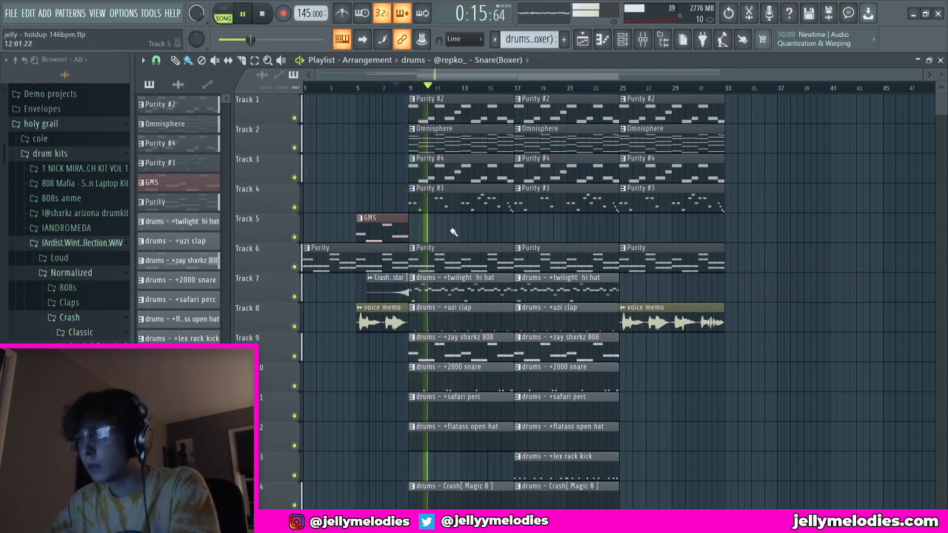
# Step: Keep only the GMS clip before bar 9 on track 5, play the arrangement, and save the project
pyautogui.scroll(4, 448, 233)
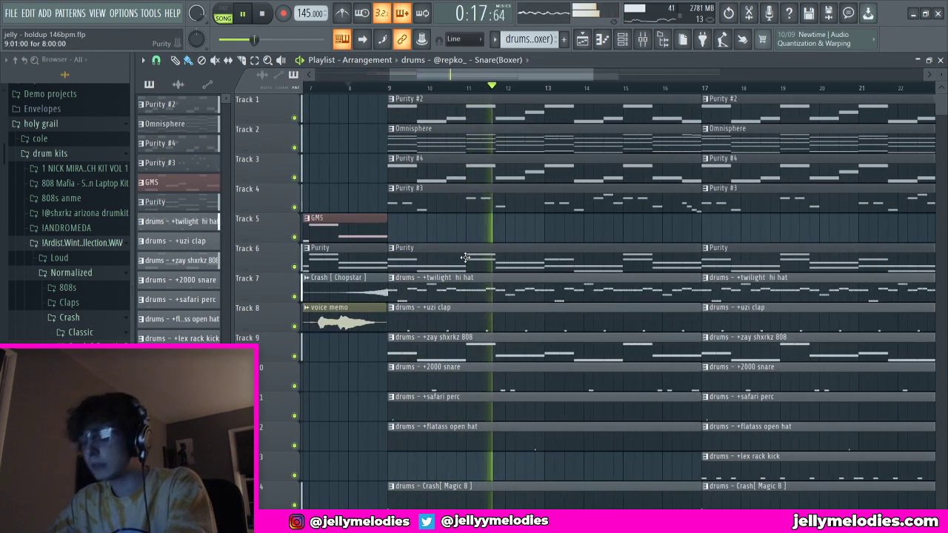
pyautogui.scroll(-2, 464, 255)
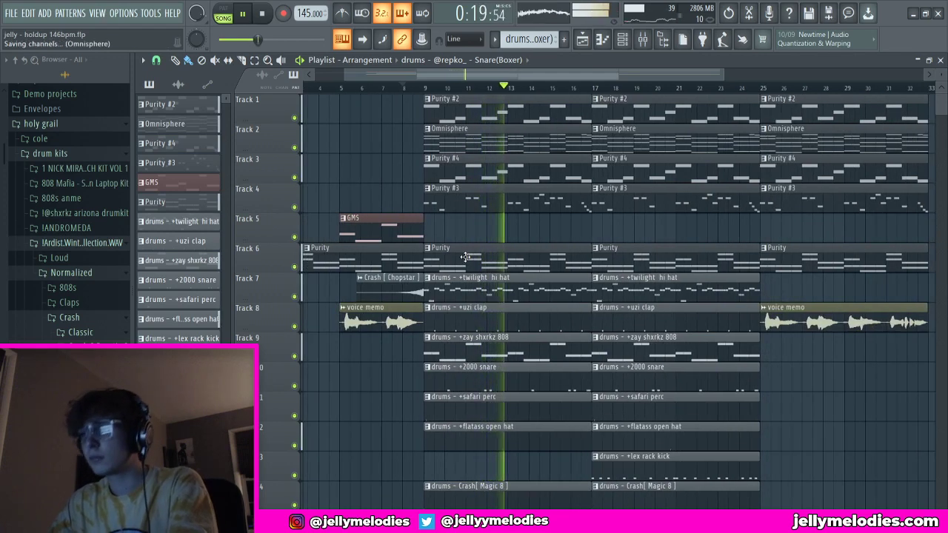
# Step: Remove the Purity #2, Omnisphere, Purity #4 and Purity #3 clips from the section starting at bar 25 on tracks 1 to 4
pyautogui.scroll(-2, 479, 293)
pyautogui.scroll(2, 479, 292)
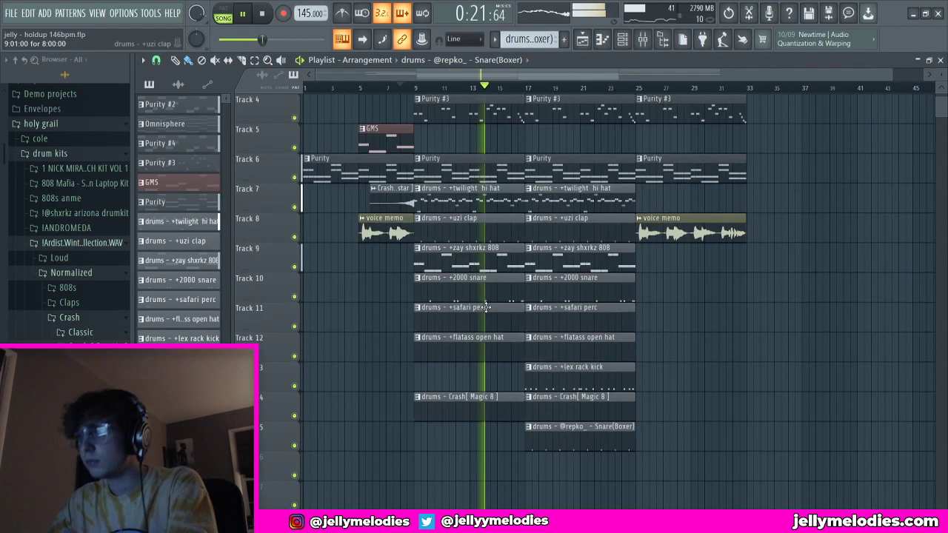
pyautogui.scroll(2, 482, 265)
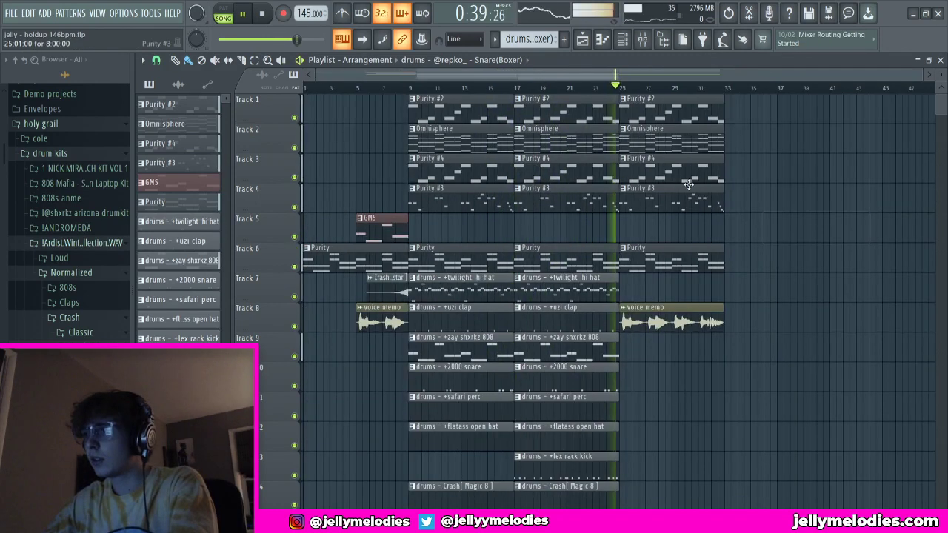
pyautogui.rightClick(675, 108)
pyautogui.rightClick(671, 138)
pyautogui.rightClick(666, 169)
pyautogui.rightClick(658, 199)
pyautogui.click(755, 225)
pyautogui.rightClick(756, 225)
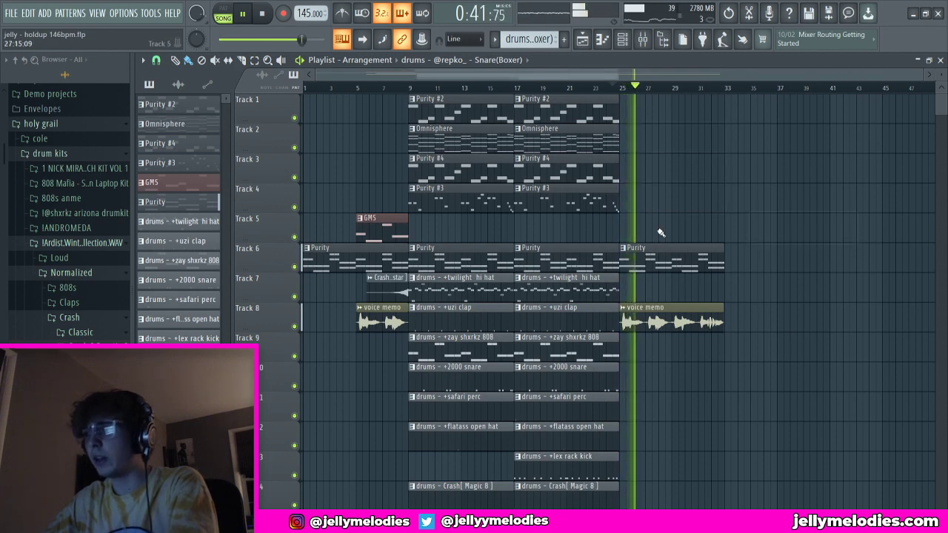
# Step: Move the bar 25 Purity and voice memo clips to bar 41 and repeat the drum clips from bar 25 to bar 41
pyautogui.moveTo(659, 232); pyautogui.dragTo(707, 328)
pyautogui.hotkey('ctrl', 'b')
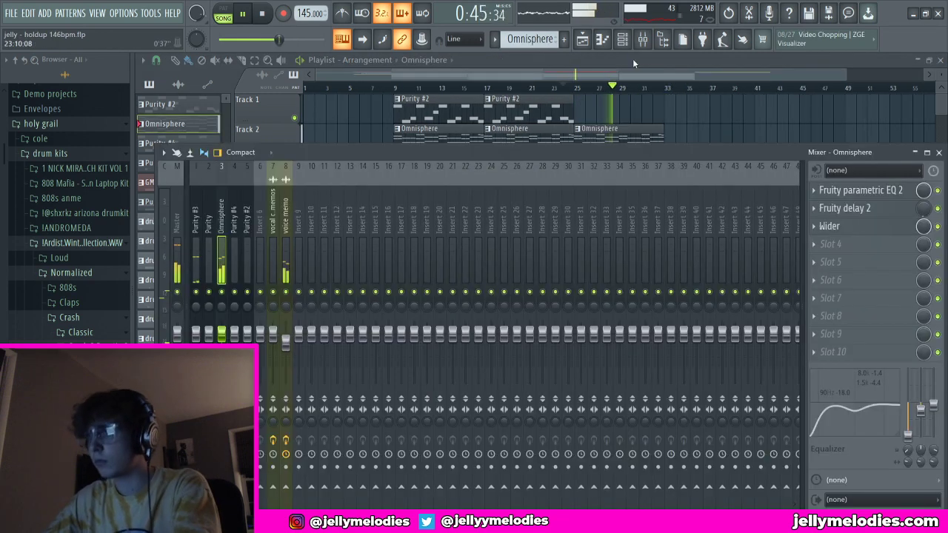
pyautogui.click(643, 41)
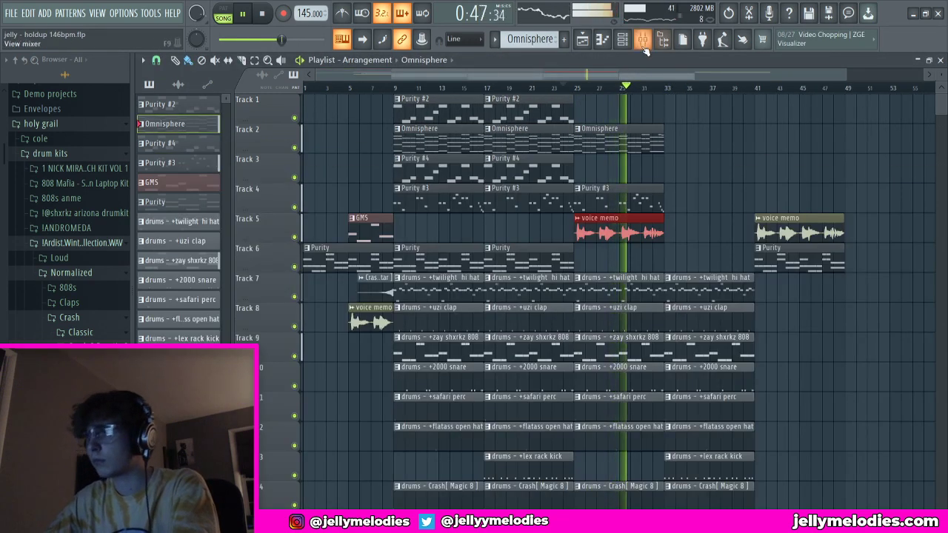
# Step: Add TAL-Reverb-2-64 to effect slot 4 of the Omnisphere mixer track and raise its wet level
pyautogui.click(643, 42)
pyautogui.click(833, 243)
pyautogui.click(550, 19)
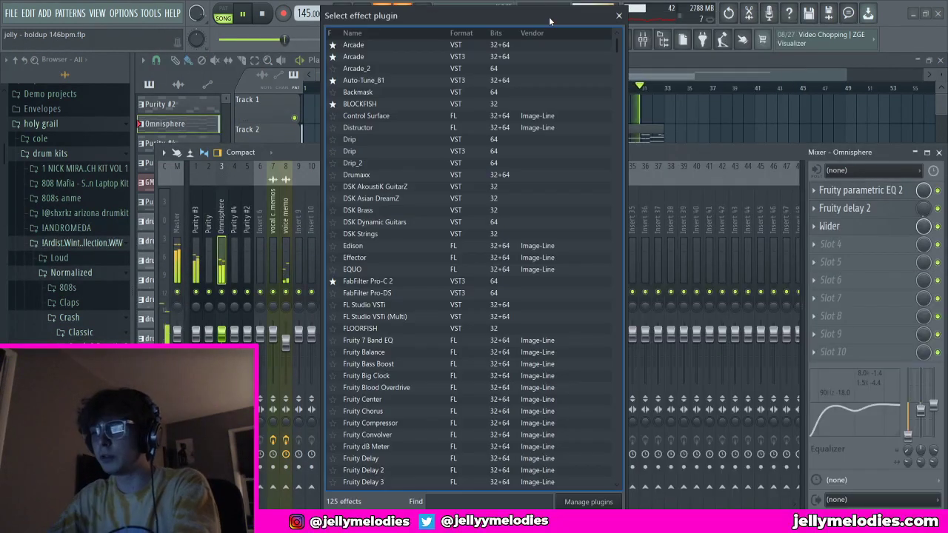
pyautogui.write('tal')
pyautogui.doubleClick(419, 45)
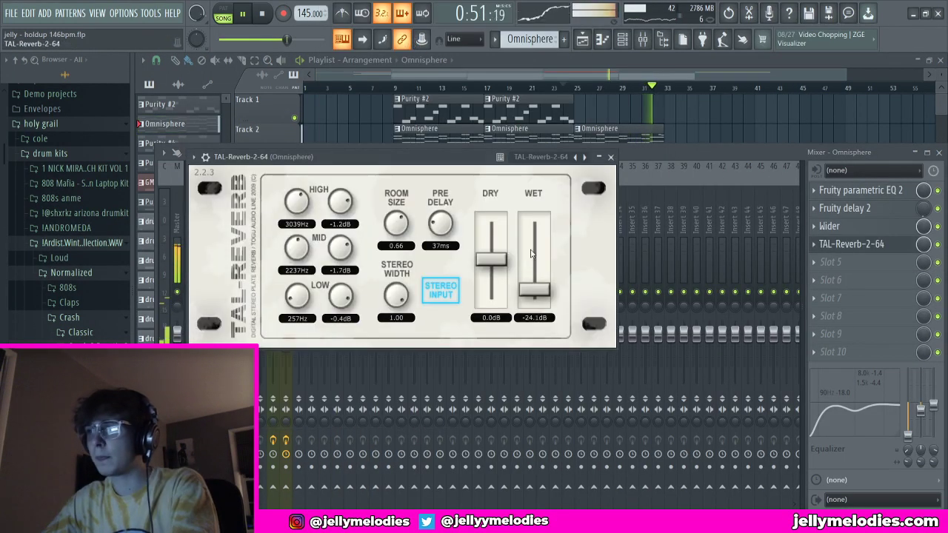
pyautogui.moveTo(534, 288); pyautogui.dragTo(538, 277)
pyautogui.click(611, 156)
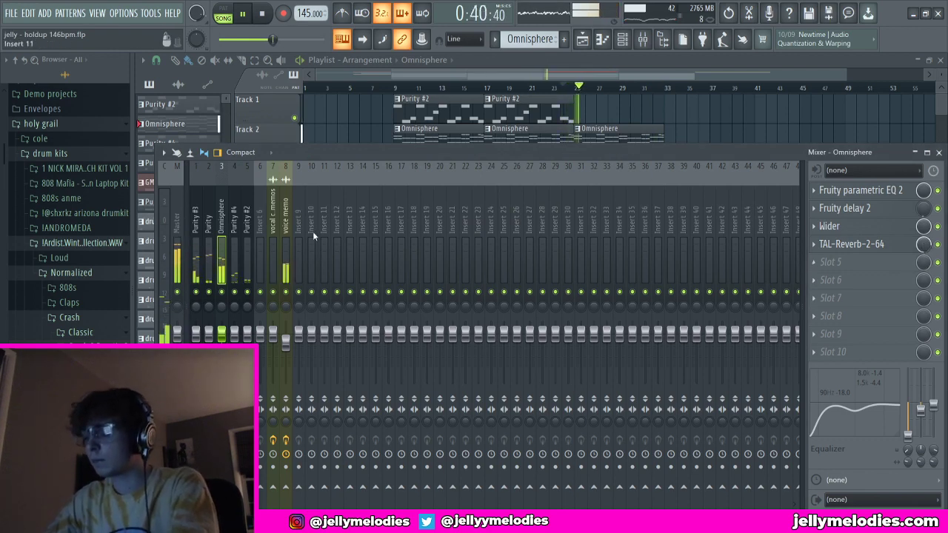
# Step: Return to the arrangement and open the voice memo clip at bar 25 on track 5
pyautogui.press('F9')
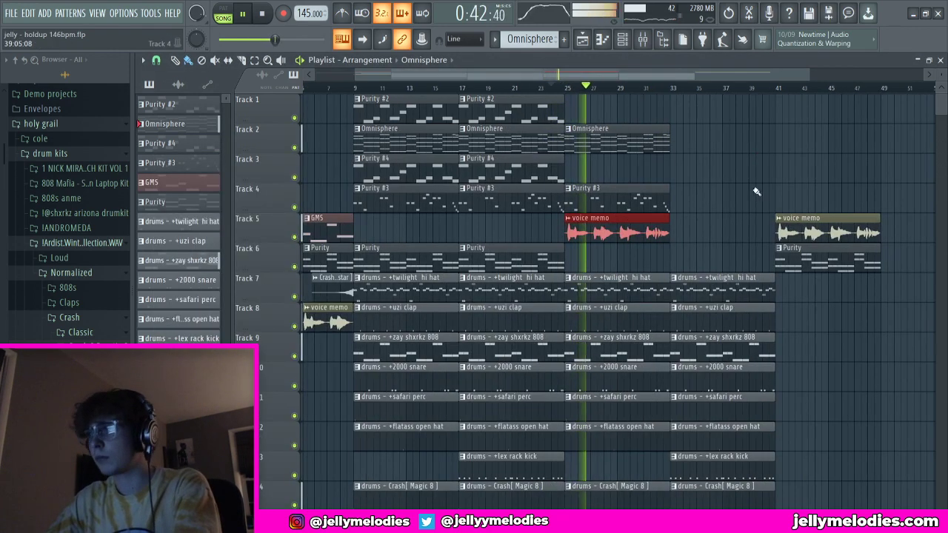
pyautogui.scroll(2, 664, 208)
pyautogui.scroll(-3, 664, 209)
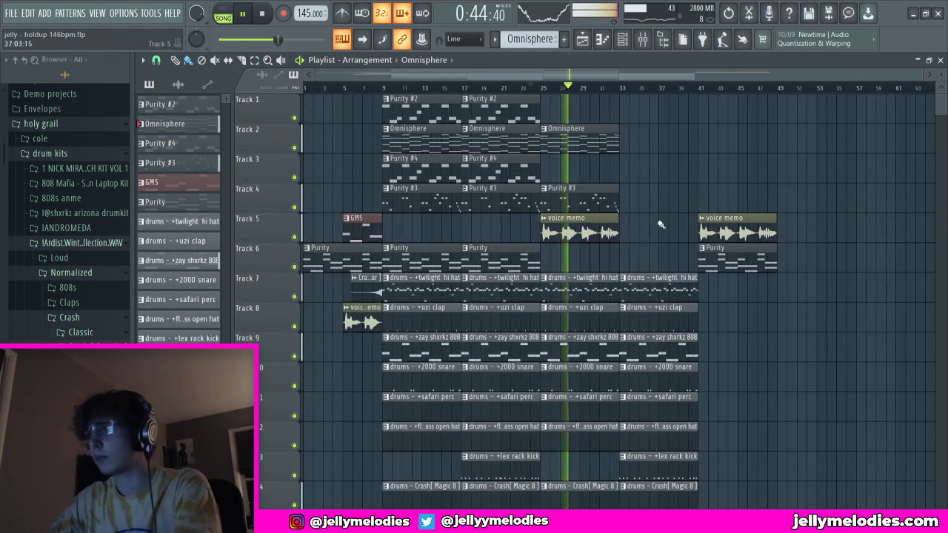
pyautogui.doubleClick(597, 228)
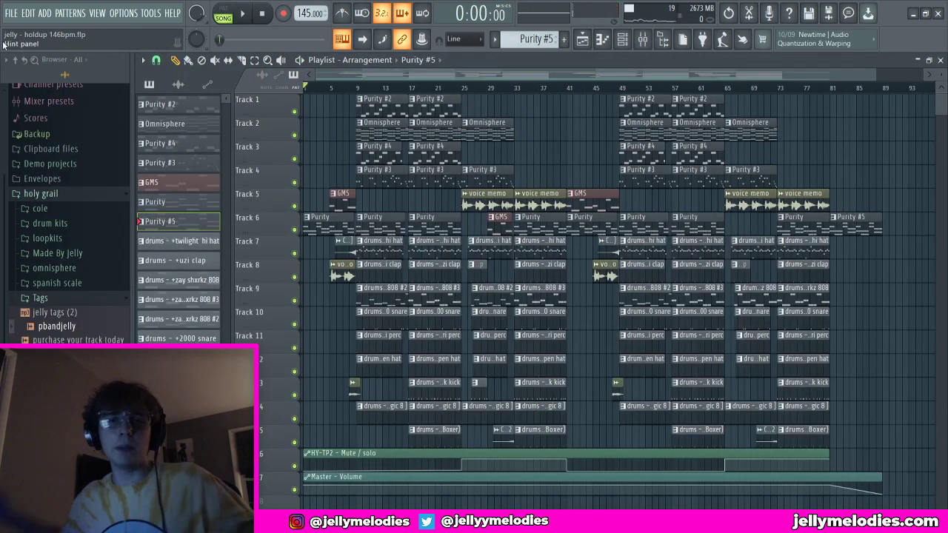